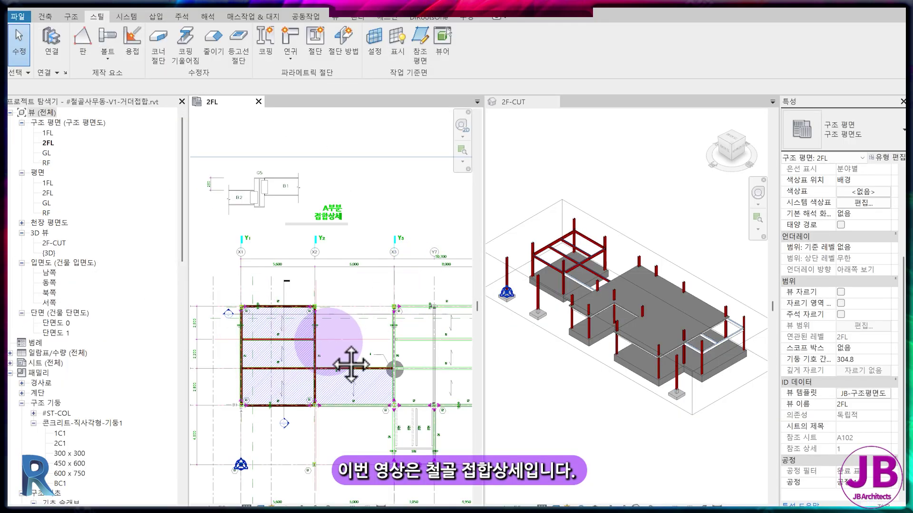
# Zoom the 2FL plan in on the X1–X2 bay.
pyautogui.moveTo(350, 367); pyautogui.dragTo(372, 358, button='middle')
pyautogui.scroll(2, 428, 305)
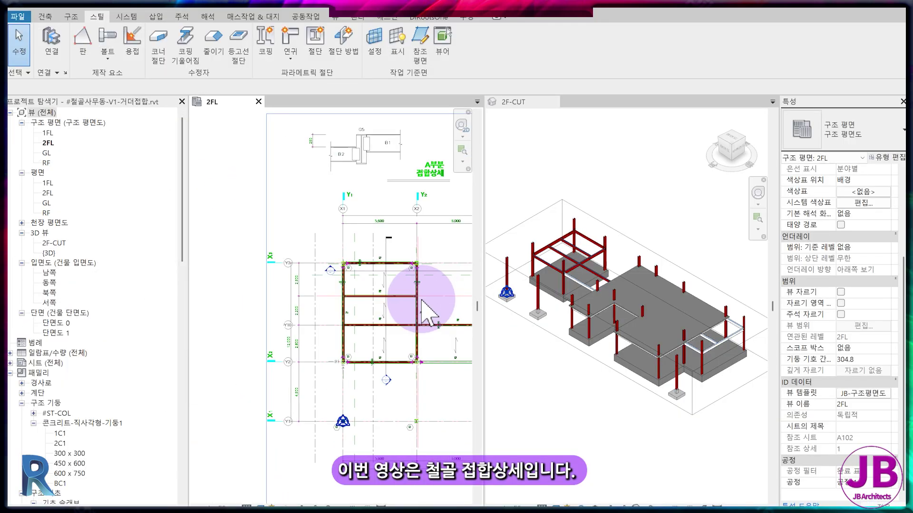
# Zoom the plan and 3D view in on column C1 and its girders.
pyautogui.scroll(1, 395, 314)
pyautogui.scroll(2, 399, 328)
pyautogui.scroll(1, 333, 204)
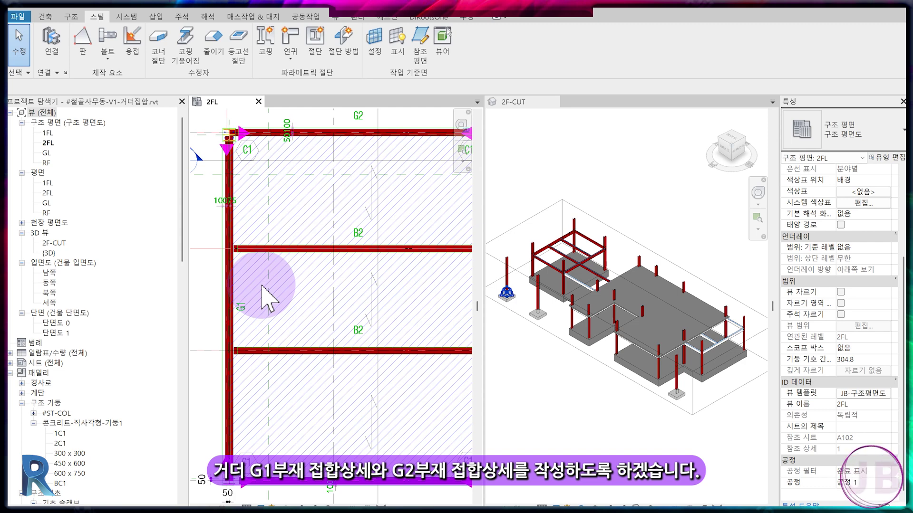
pyautogui.moveTo(263, 288); pyautogui.dragTo(271, 322, button='middle')
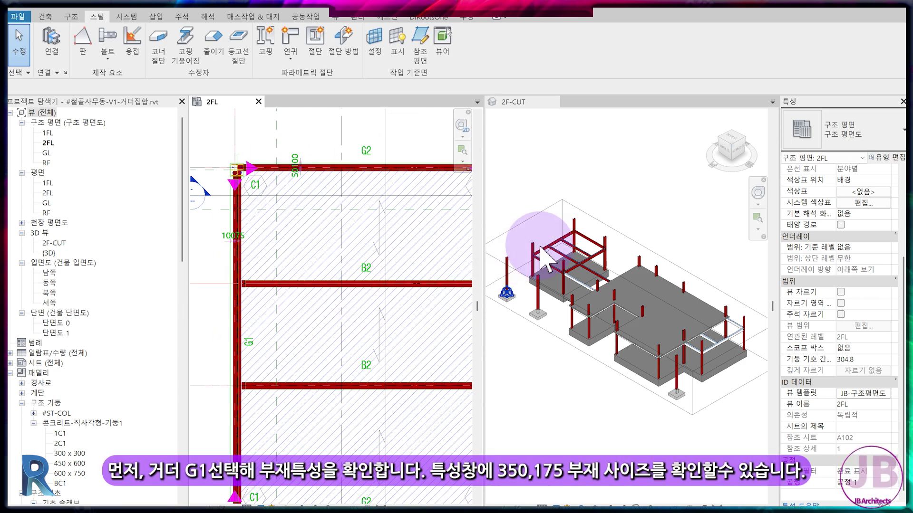
pyautogui.scroll(5, 628, 204)
pyautogui.scroll(3, 632, 238)
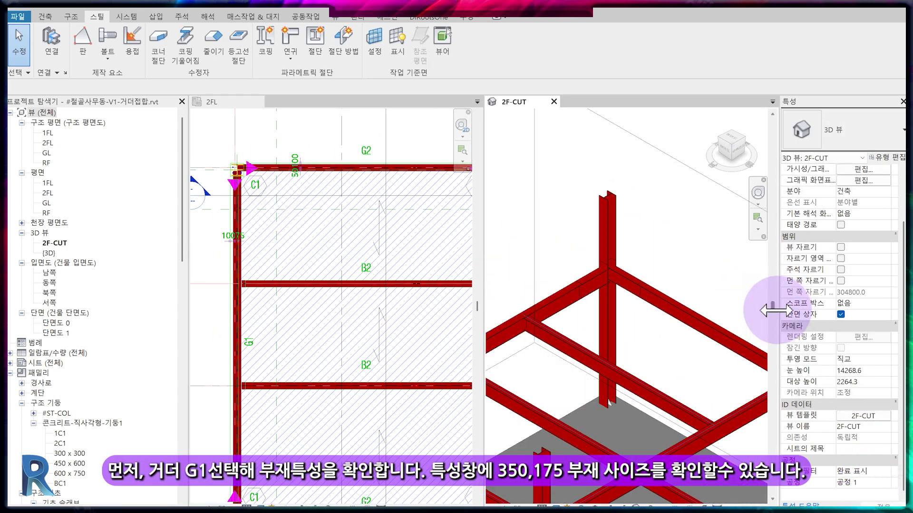
pyautogui.scroll(2, 641, 326)
pyautogui.scroll(2, 603, 298)
# Confirm G1 is 350×175 and G2 is 300×150, then switch to the CADian drawing.
pyautogui.click(602, 285)
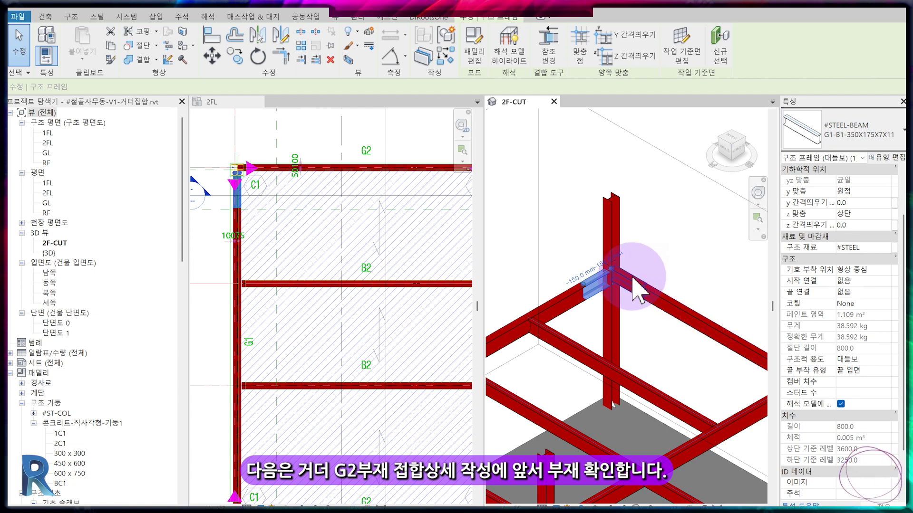
pyautogui.click(630, 279)
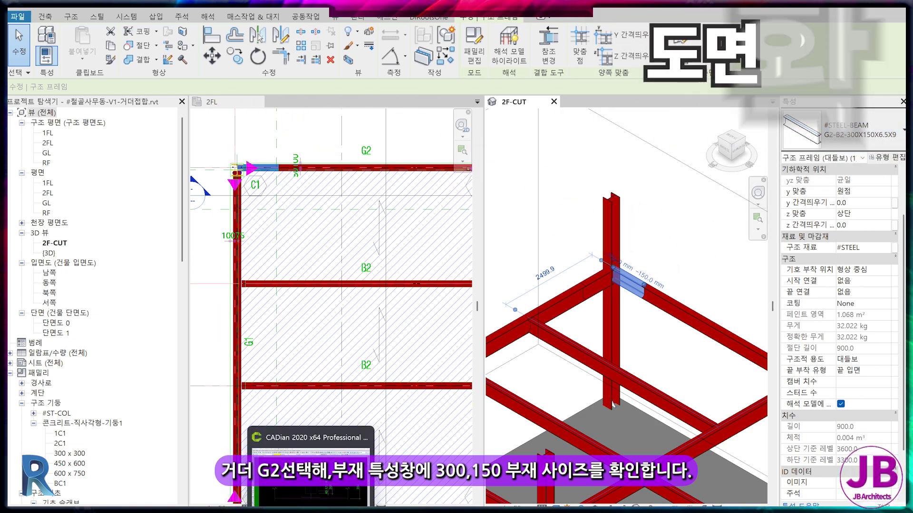
pyautogui.click(311, 469)
pyautogui.scroll(5, 355, 257)
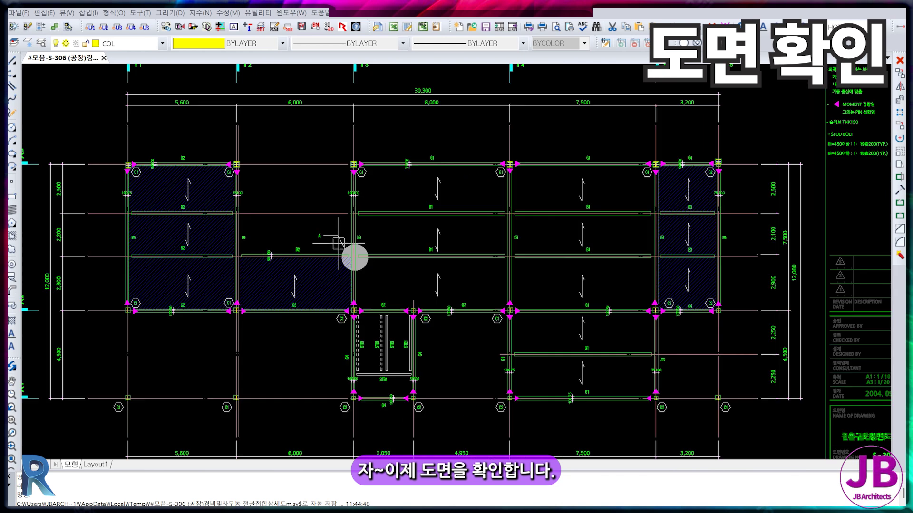
# Pan and zoom the CADian framing plan to the G1 and G2 girders.
pyautogui.moveTo(355, 258); pyautogui.dragTo(424, 250, button='middle')
pyautogui.moveTo(285, 241); pyautogui.dragTo(306, 238, button='middle')
pyautogui.scroll(5, 244, 214)
pyautogui.moveTo(259, 255); pyautogui.dragTo(278, 300, button='middle')
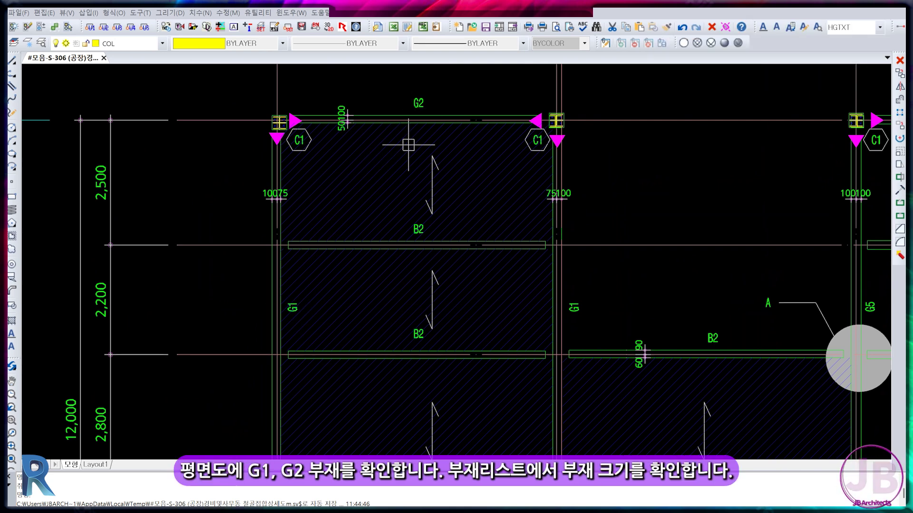
# Zoom to the MEMBER LIST table to read the G1 and G2 sizes.
pyautogui.scroll(-5, 409, 145)
pyautogui.moveTo(515, 234); pyautogui.dragTo(421, 439, button='middle')
pyautogui.scroll(4, 663, 198)
pyautogui.scroll(2, 560, 312)
pyautogui.moveTo(561, 312); pyautogui.dragTo(613, 252, button='middle')
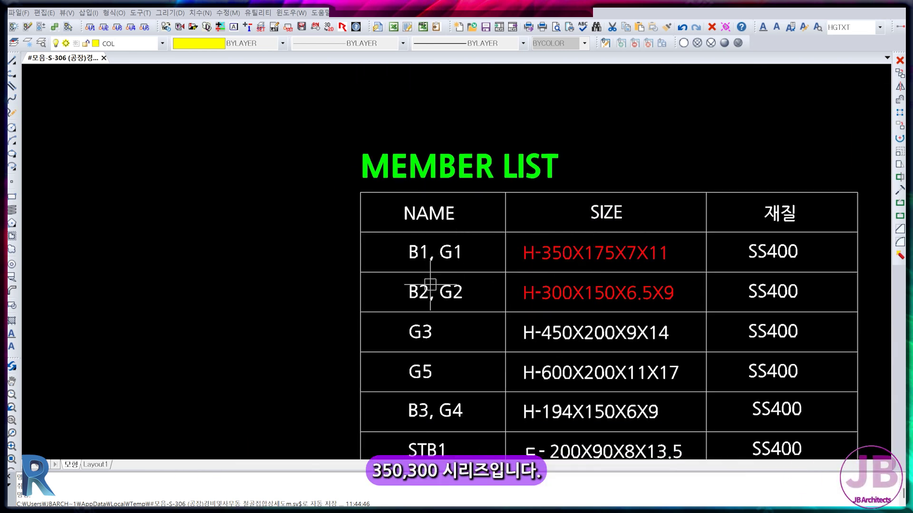
# Move across the sheets and zoom onto the beam splice detail sheet.
pyautogui.scroll(-5, 638, 288)
pyautogui.scroll(-3, 611, 295)
pyautogui.moveTo(611, 285); pyautogui.dragTo(494, 295, button='middle')
pyautogui.scroll(-2, 494, 295)
pyautogui.scroll(3, 494, 295)
pyautogui.scroll(3, 485, 214)
pyautogui.scroll(3, 380, 204)
pyautogui.scroll(2, 291, 203)
pyautogui.scroll(3, 312, 222)
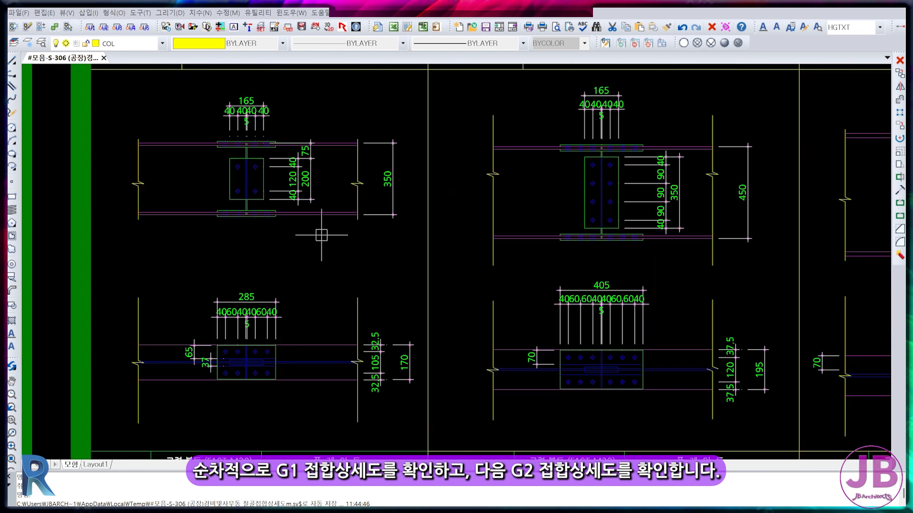
pyautogui.scroll(-2, 326, 230)
# Pan between the detail 5/6 and detail 1/2 tables on the splice sheet.
pyautogui.moveTo(364, 229); pyautogui.dragTo(389, 233, button='middle')
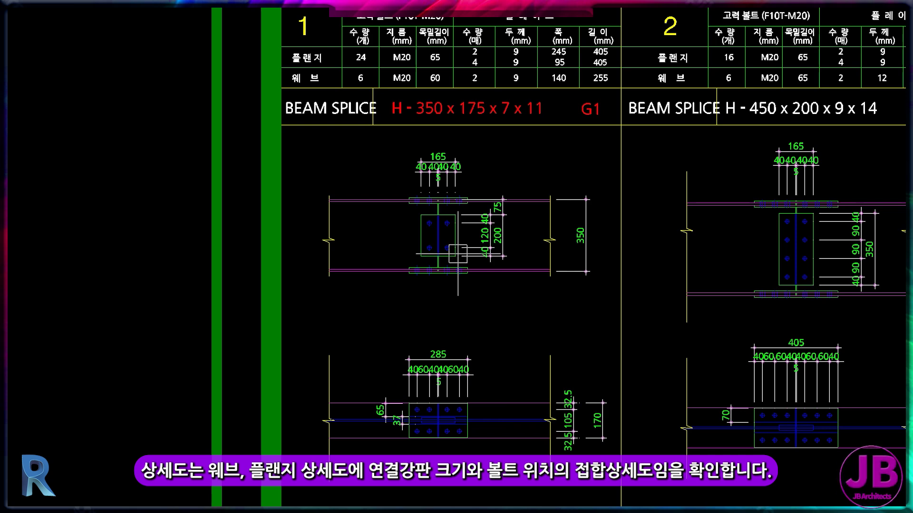
pyautogui.moveTo(458, 254); pyautogui.dragTo(458, 166, button='middle')
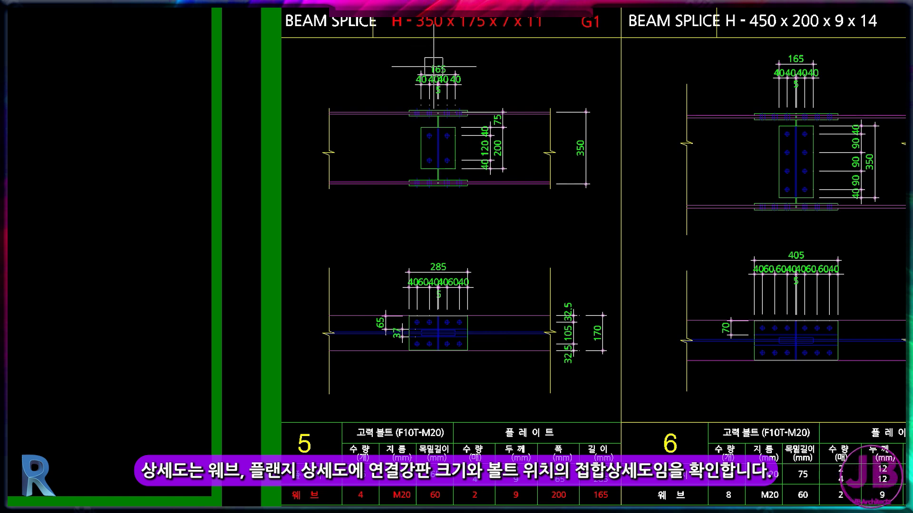
pyautogui.moveTo(494, 159); pyautogui.dragTo(494, 246, button='middle')
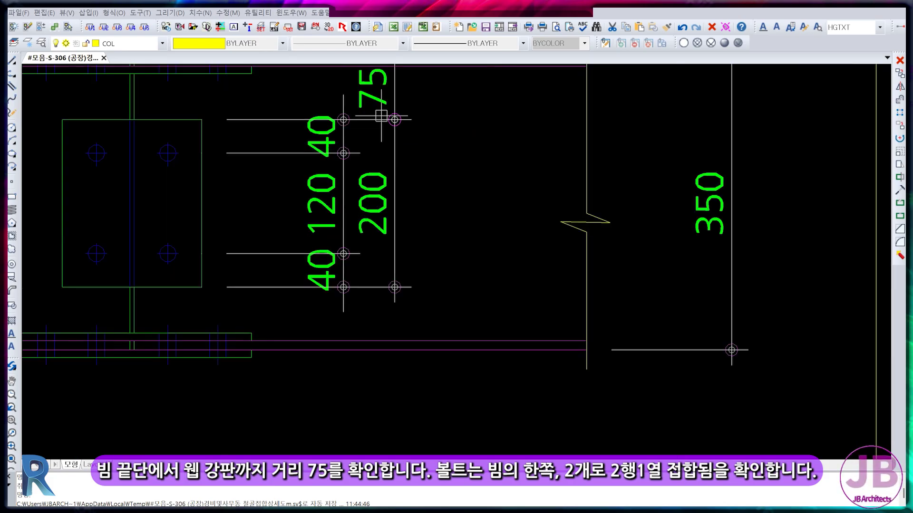
# Turn the 75 edge-distance dimension yellow, then move to the flange splice detail.
pyautogui.click(395, 94)
pyautogui.click(242, 43)
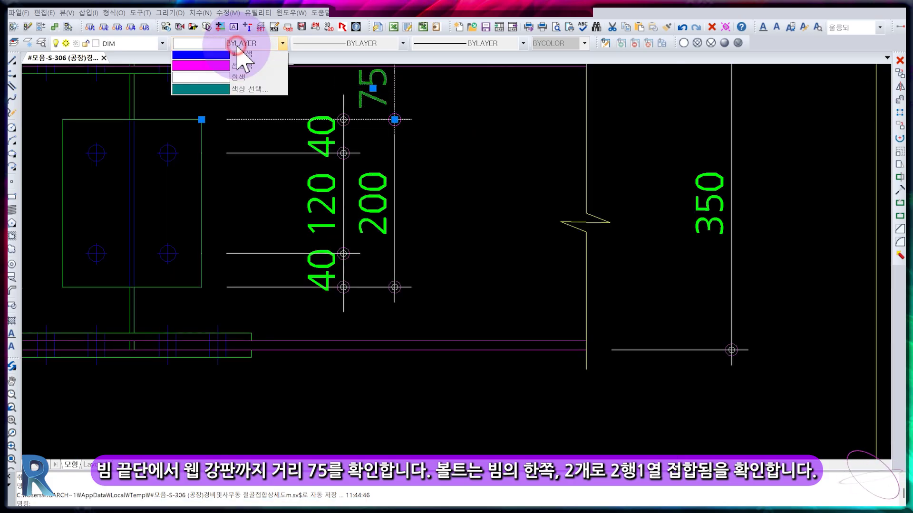
pyautogui.click(243, 92)
pyautogui.press('Escape')
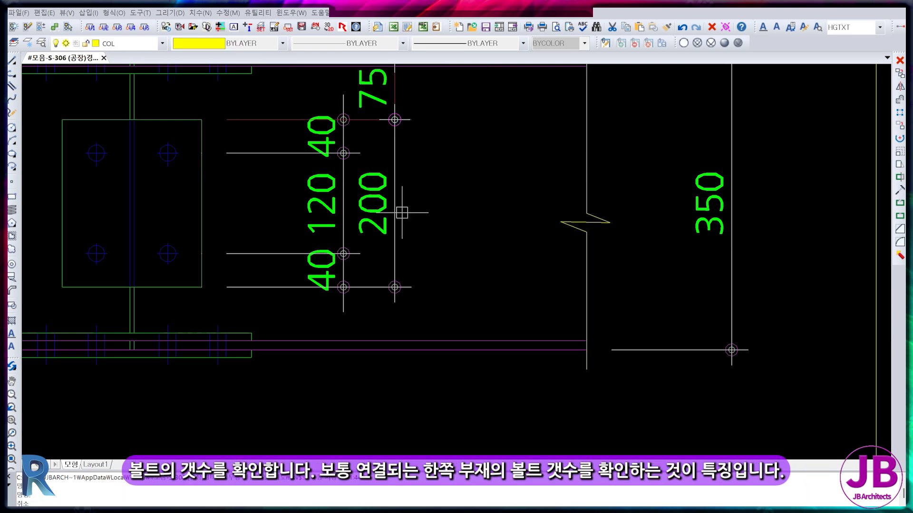
pyautogui.scroll(-5, 226, 134)
pyautogui.moveTo(485, 274); pyautogui.dragTo(523, 261, button='middle')
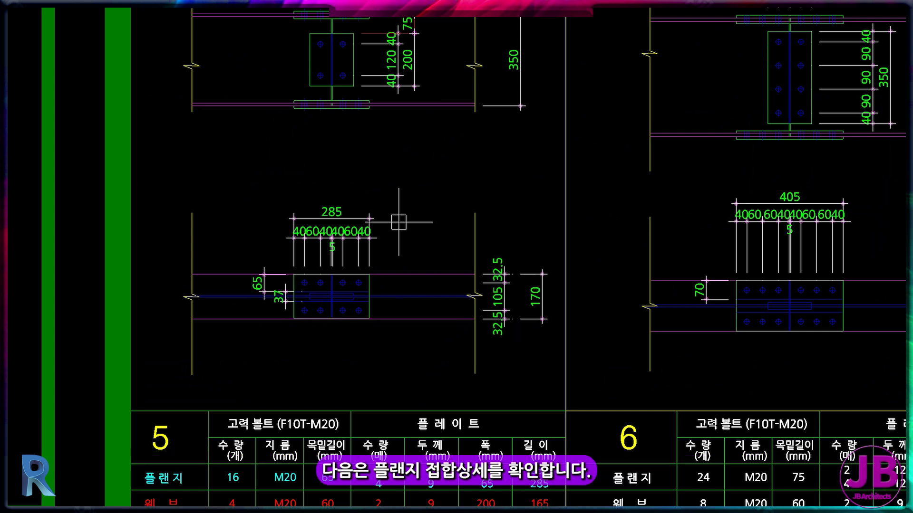
# Select table 5's web row values: 4, M20, 60, 2, 9, 200 and 165.
pyautogui.moveTo(266, 262); pyautogui.dragTo(271, 221, button='middle')
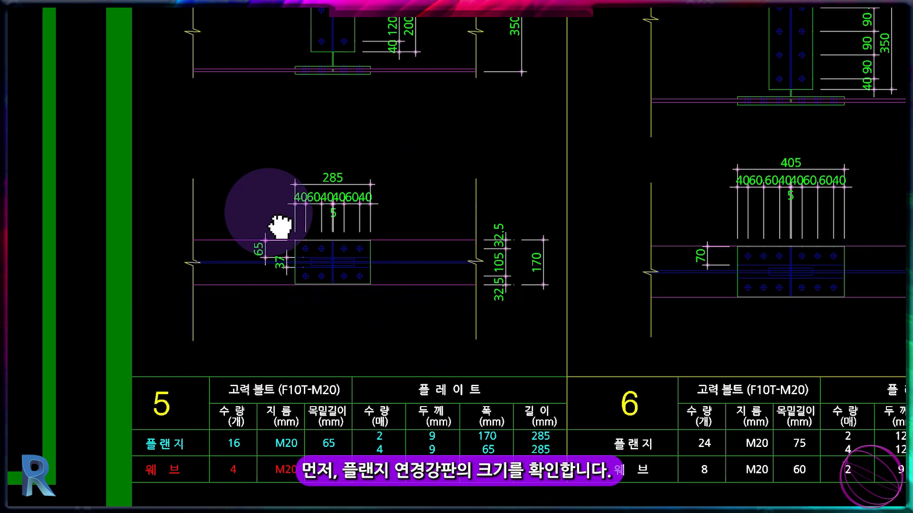
pyautogui.moveTo(269, 275); pyautogui.dragTo(254, 107, button='middle')
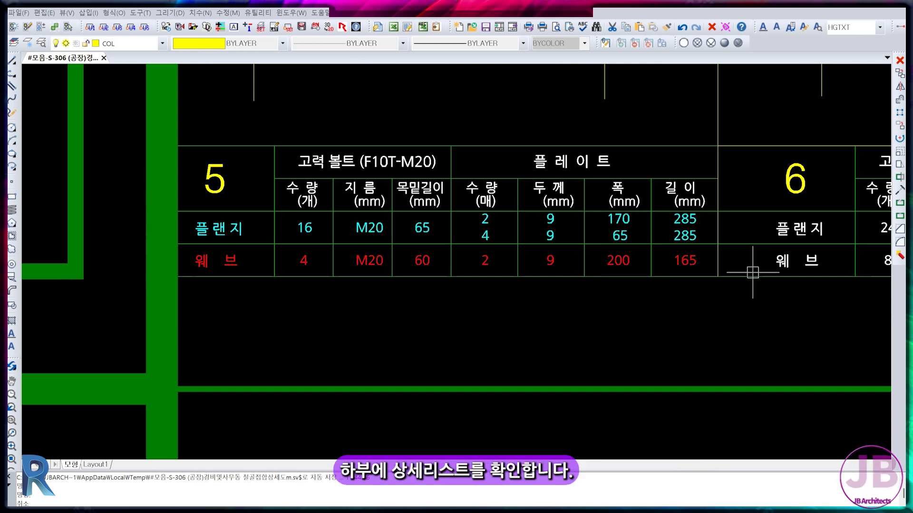
pyautogui.click(299, 263)
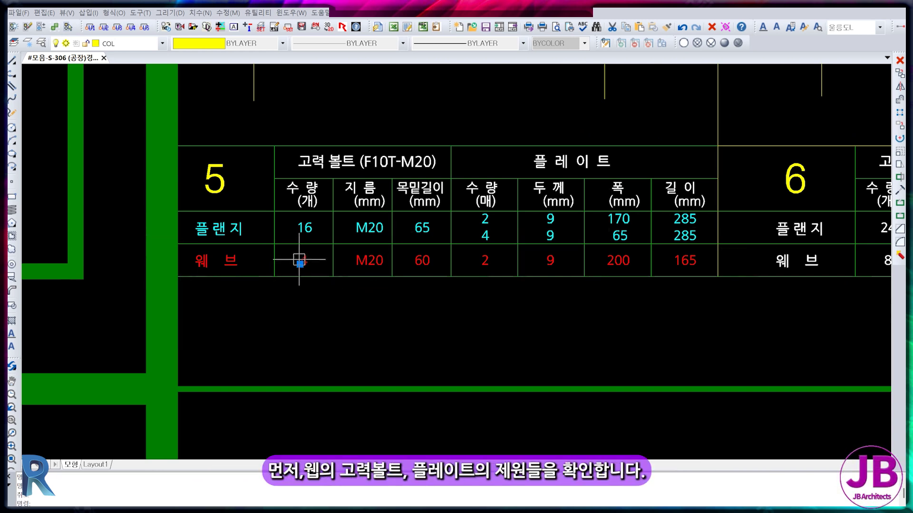
pyautogui.click(369, 263)
pyautogui.click(421, 260)
pyautogui.click(489, 264)
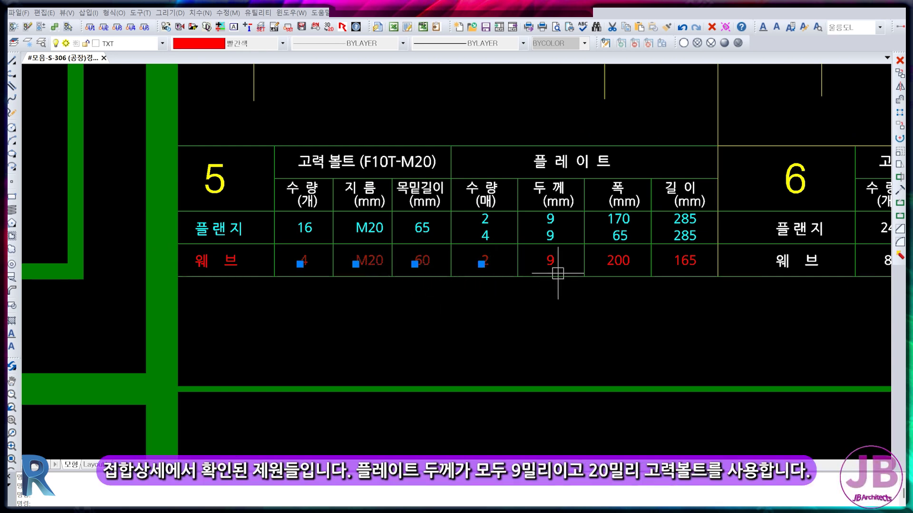
pyautogui.click(556, 260)
pyautogui.click(618, 262)
pyautogui.click(688, 258)
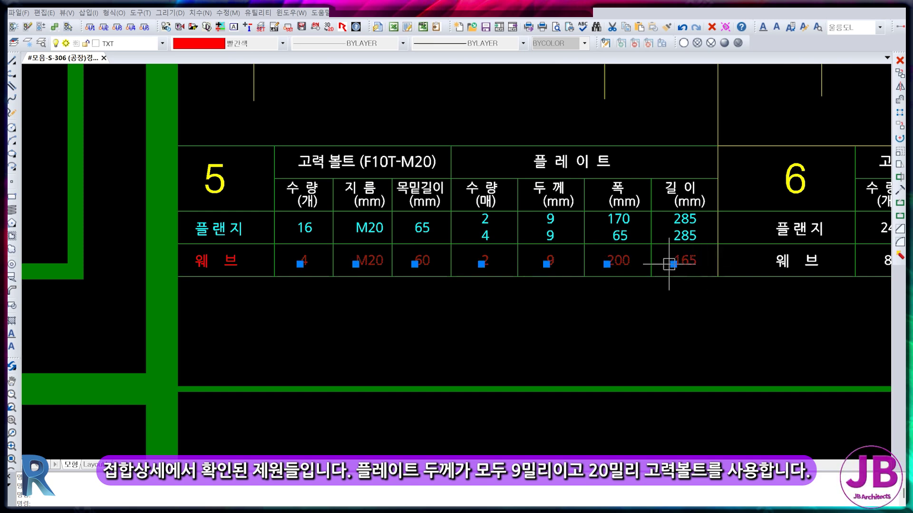
# Zoom onto the flange splice detail drawing above table 5.
pyautogui.scroll(-3, 668, 264)
pyautogui.scroll(-3, 683, 306)
pyautogui.scroll(5, 662, 258)
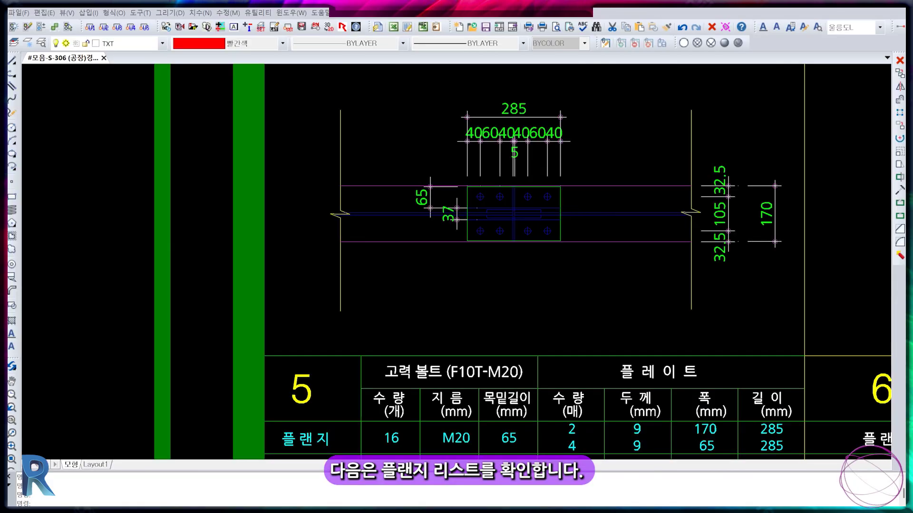
# Check the 285 and 170 flange plate dimensions by selecting them.
pyautogui.press('Escape')
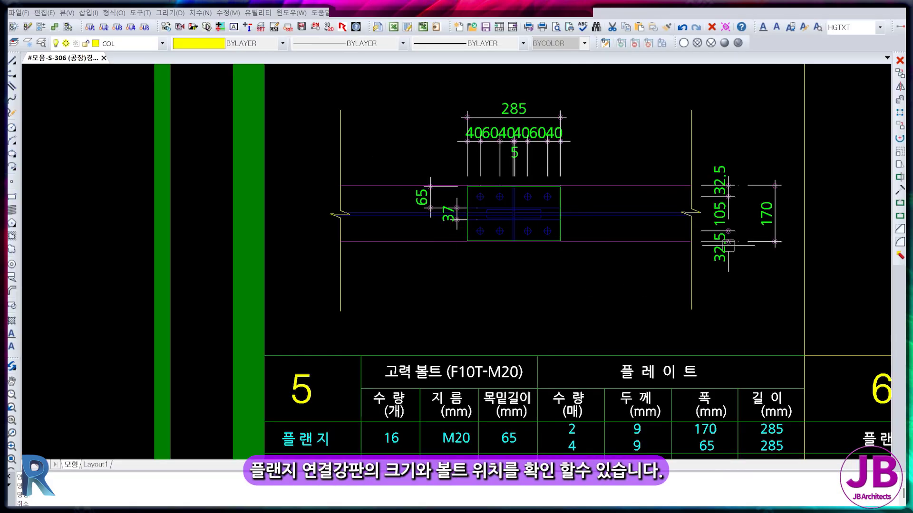
pyautogui.click(766, 209)
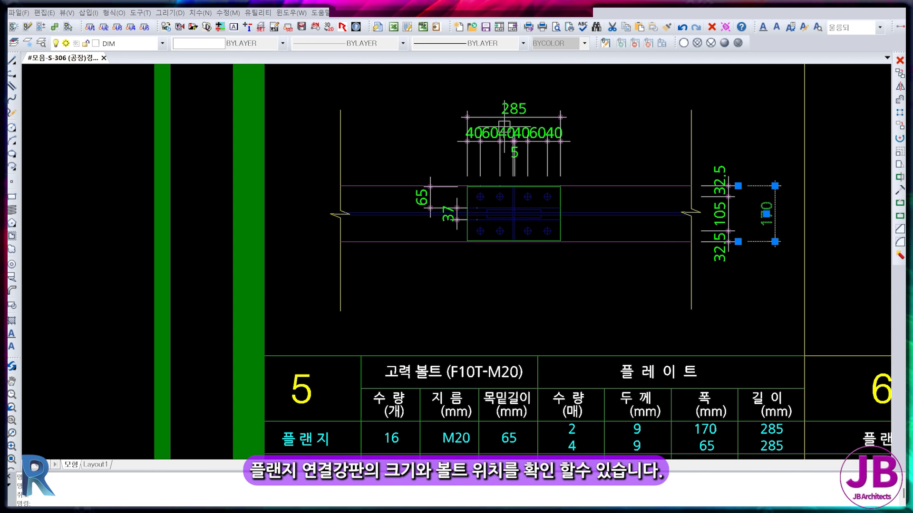
pyautogui.press('Escape')
pyautogui.click(503, 107)
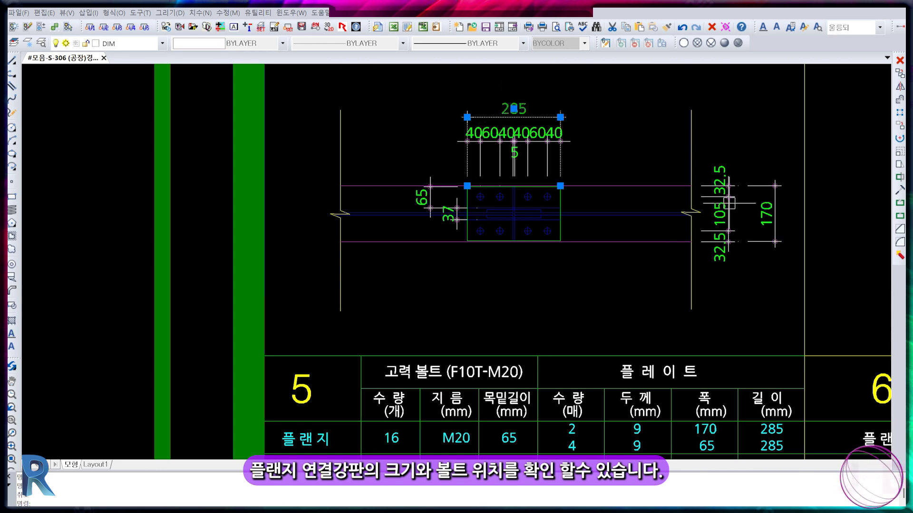
pyautogui.click(762, 220)
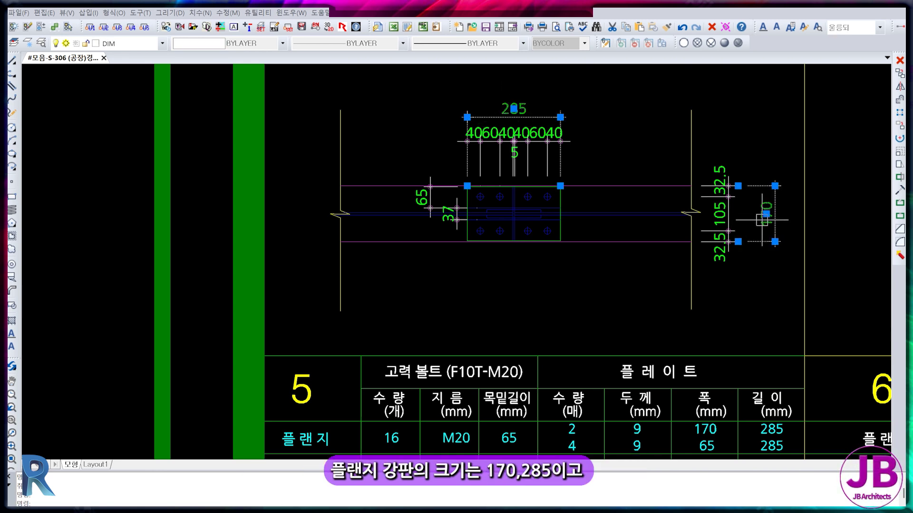
pyautogui.press('Escape')
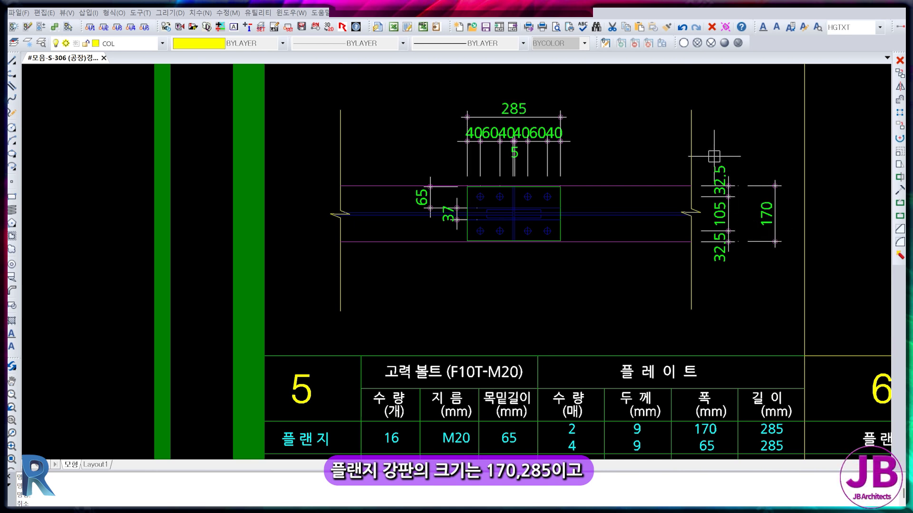
# Turn the 65 inner plate dimension red.
pyautogui.scroll(3, 418, 211)
pyautogui.scroll(2, 418, 211)
pyautogui.click(428, 176)
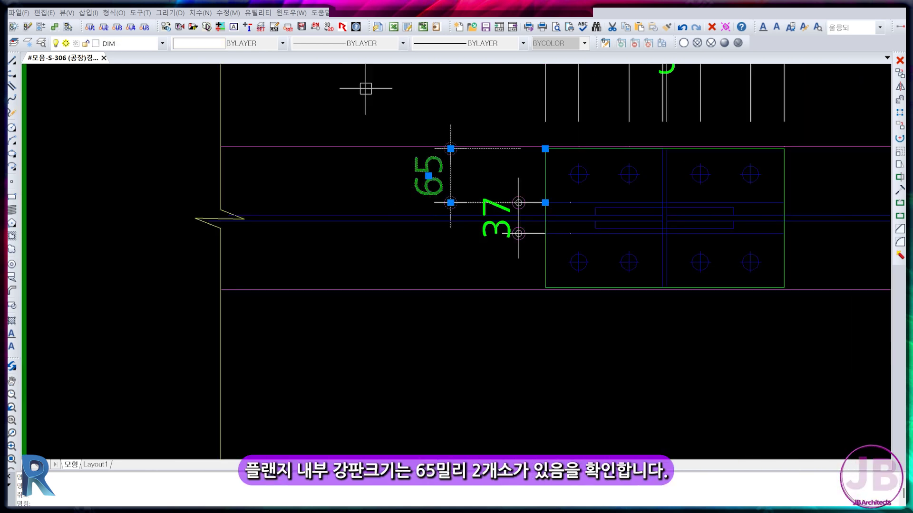
pyautogui.click(228, 48)
pyautogui.click(220, 82)
pyautogui.press('Escape')
pyautogui.scroll(-5, 389, 216)
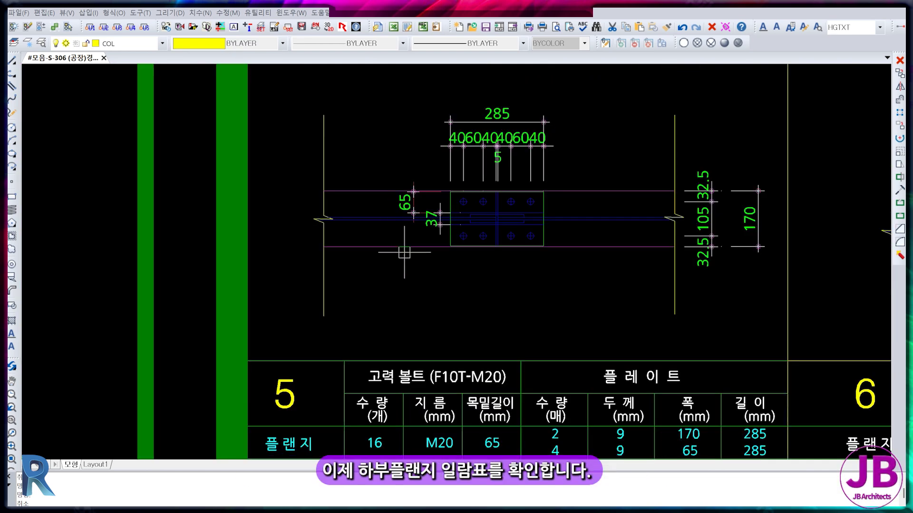
# Turn the flange bolt length 65 red in the splice table.
pyautogui.moveTo(431, 292); pyautogui.dragTo(412, 209, button='middle')
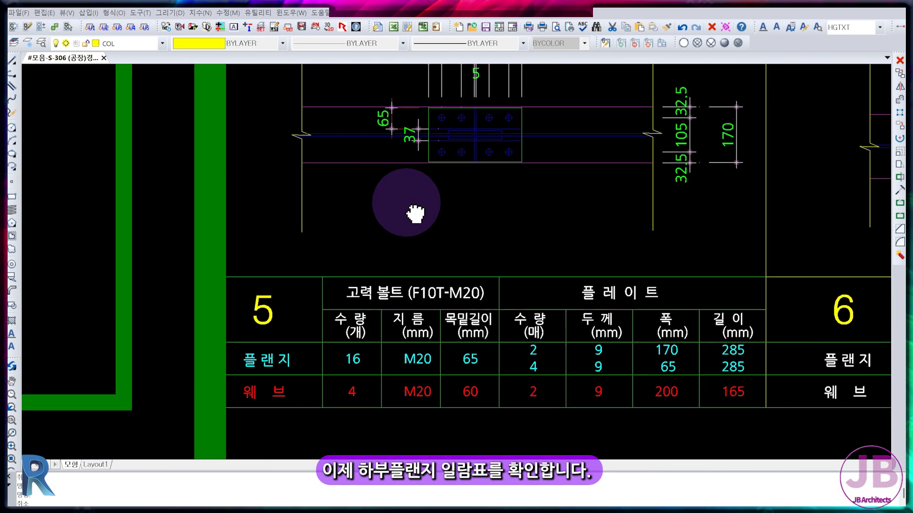
pyautogui.click(354, 358)
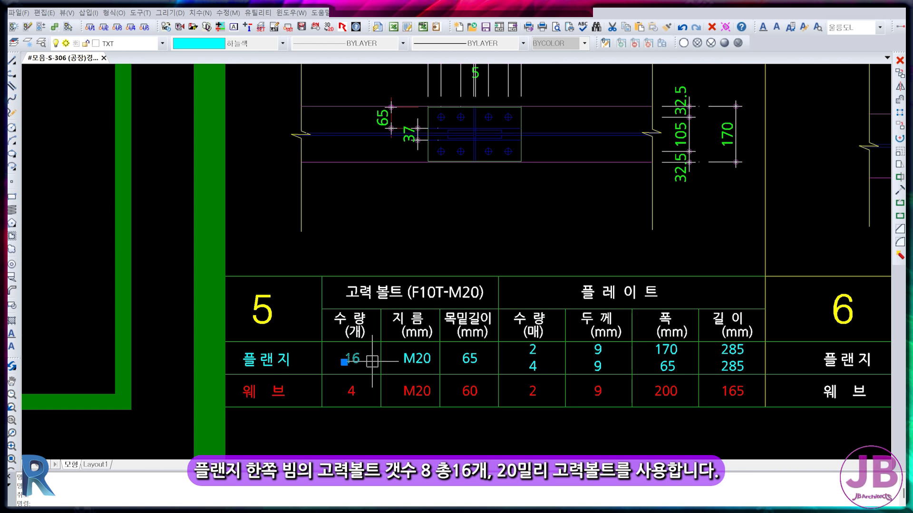
pyautogui.click(475, 359)
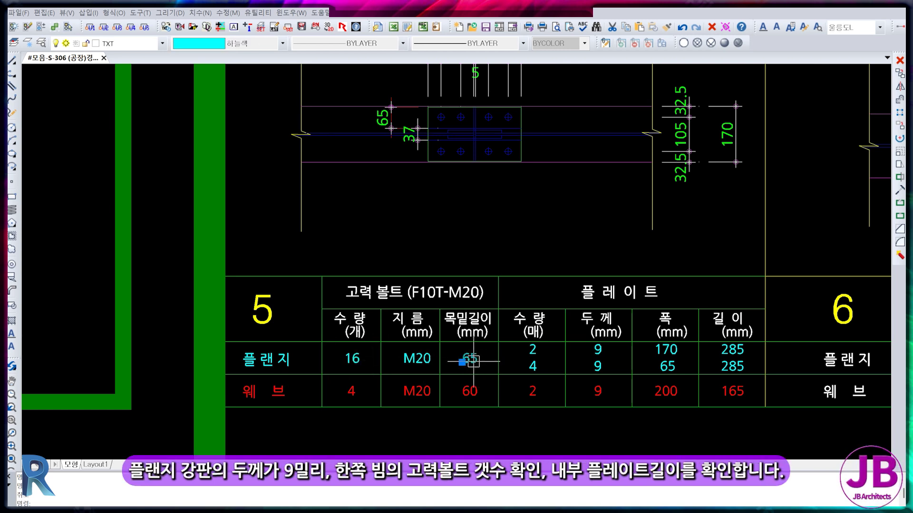
pyautogui.click(209, 43)
pyautogui.click(215, 83)
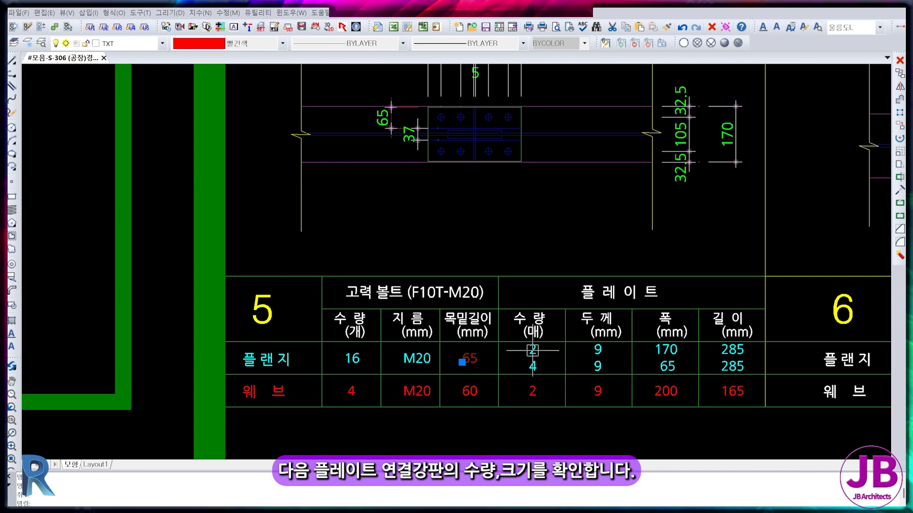
pyautogui.press('Escape')
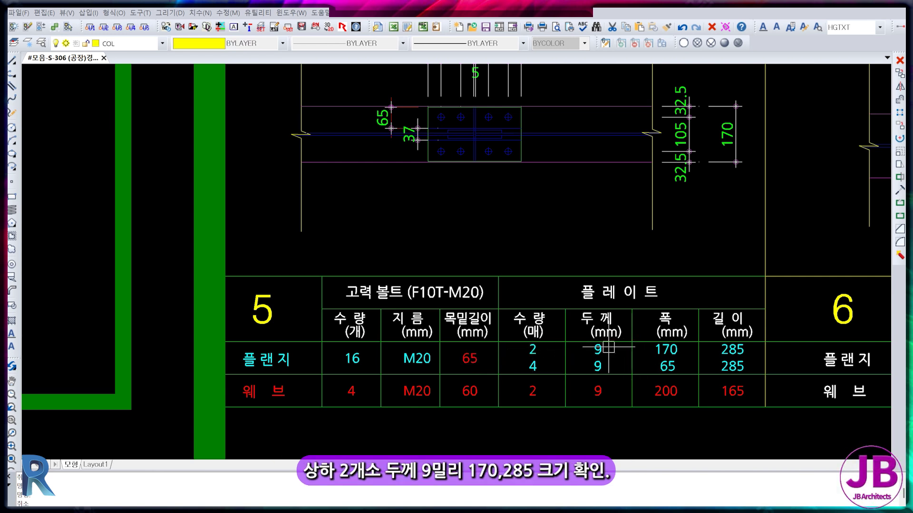
# Turn the inner plate width 65 red in the splice table.
pyautogui.click(667, 350)
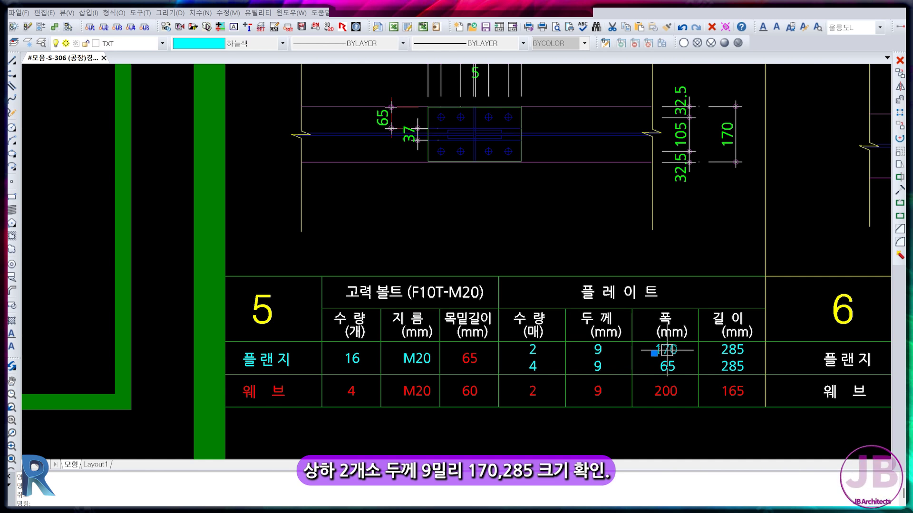
pyautogui.press('Escape')
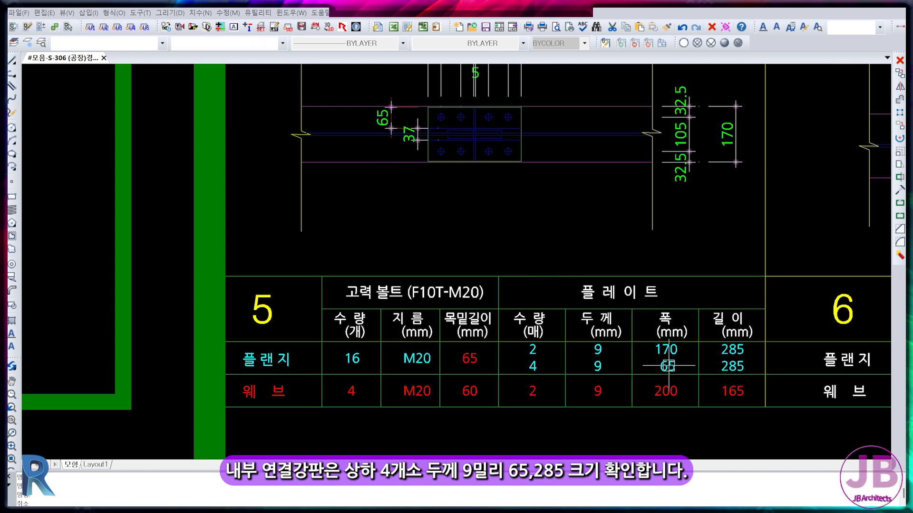
pyautogui.press('Escape')
pyautogui.click(210, 43)
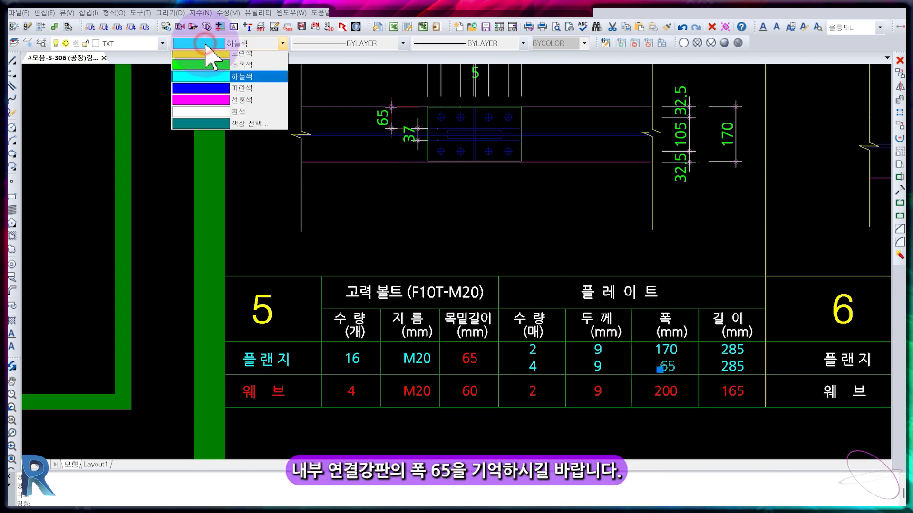
pyautogui.click(210, 81)
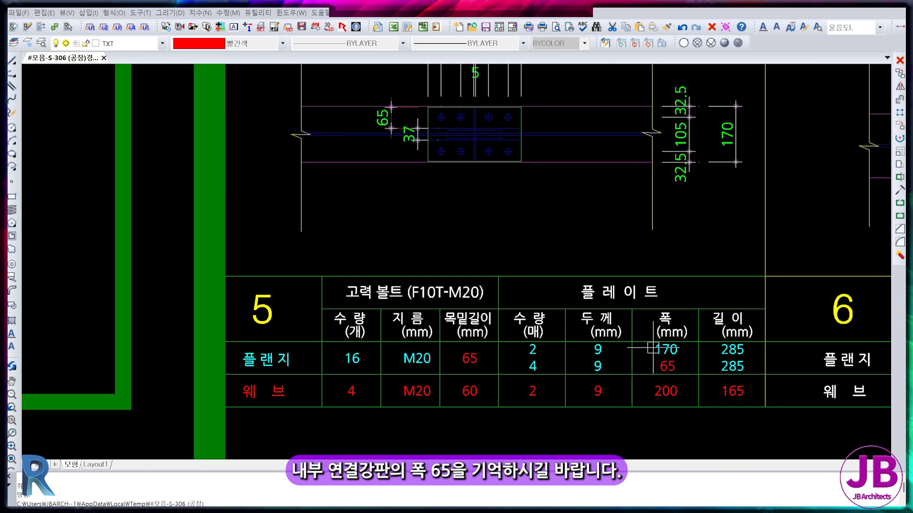
pyautogui.press('Escape')
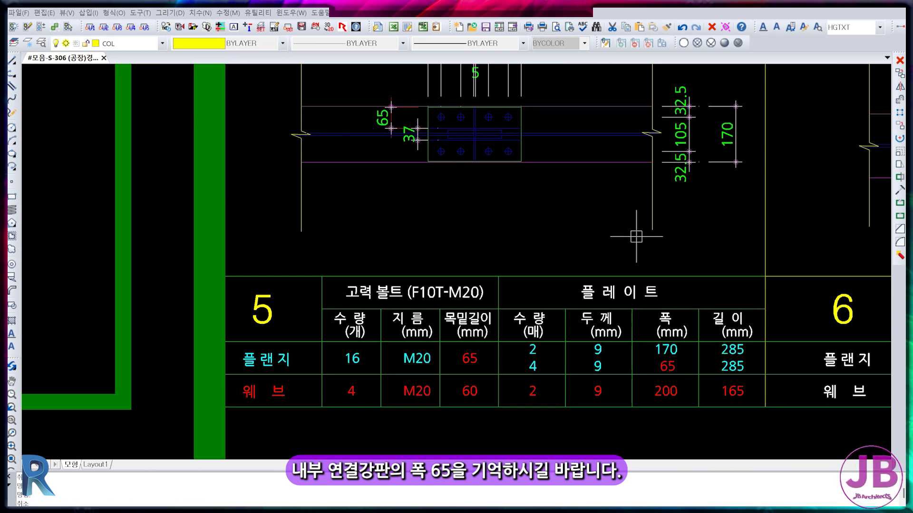
# Pan up to the G1 and other splice detail drawings.
pyautogui.moveTo(475, 181); pyautogui.dragTo(487, 244, button='middle')
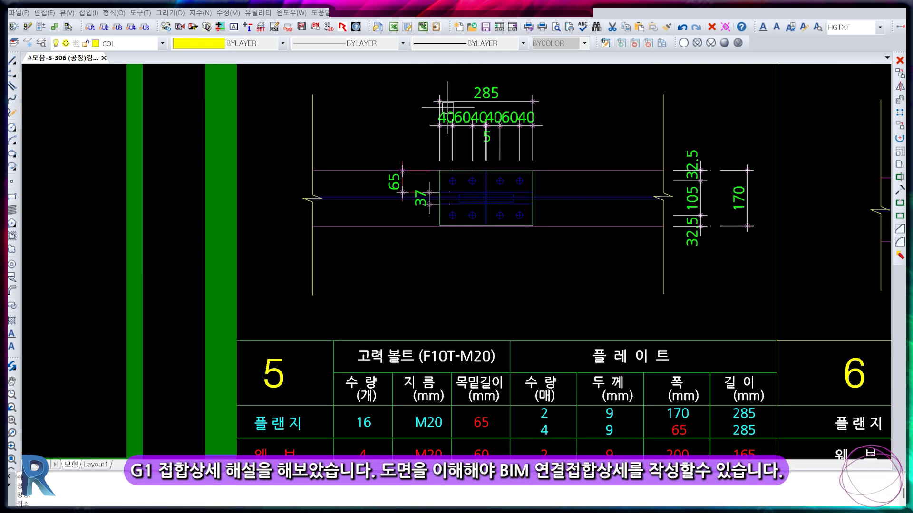
pyautogui.scroll(-3, 465, 210)
pyautogui.moveTo(465, 210); pyautogui.dragTo(458, 265, button='middle')
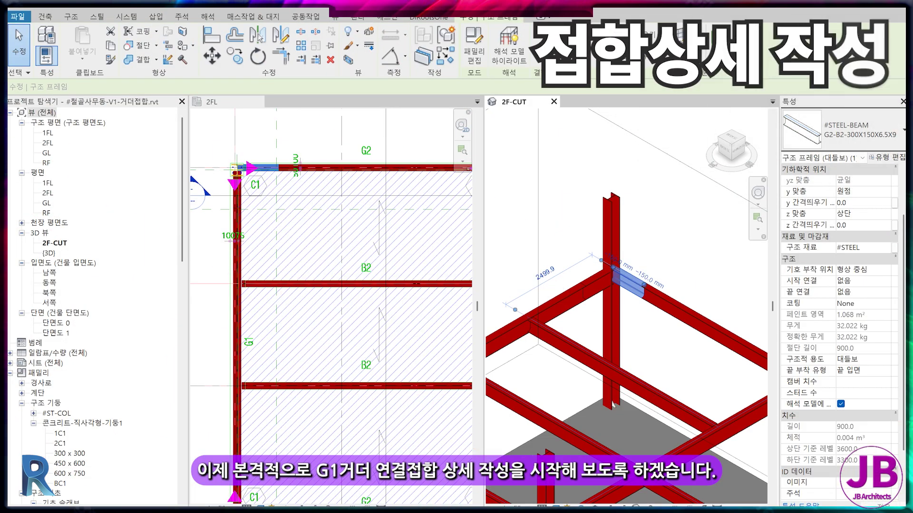
# Split beam G2-B2 with SL about 900 mm from column C1.
pyautogui.click(632, 326)
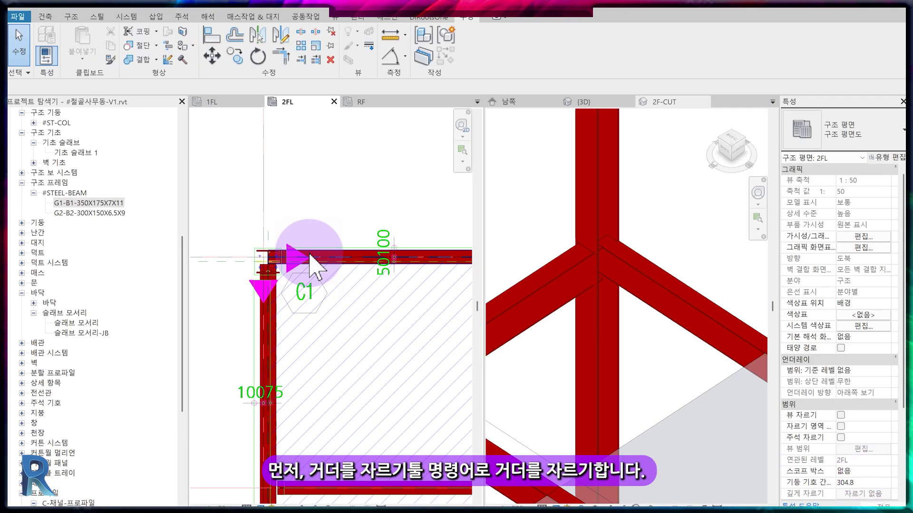
pyautogui.scroll(2, 309, 257)
pyautogui.click(347, 250)
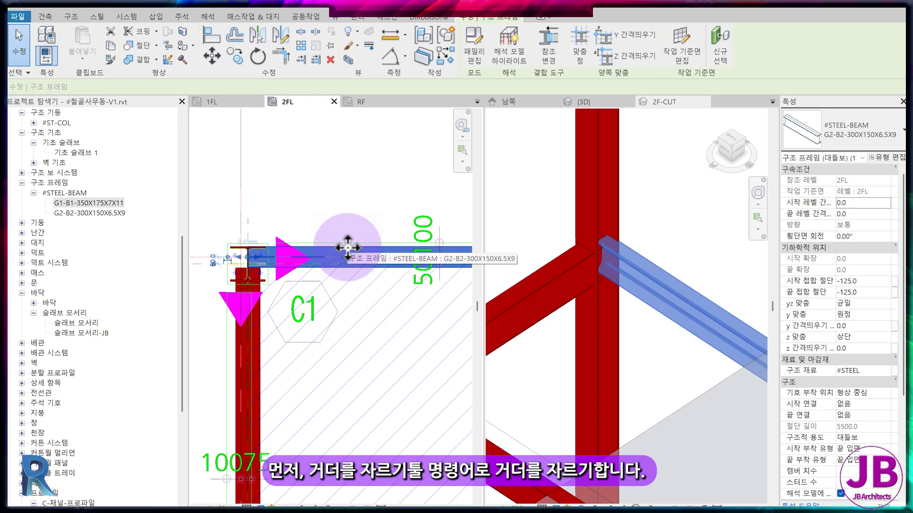
pyautogui.press('s')
pyautogui.press('l')
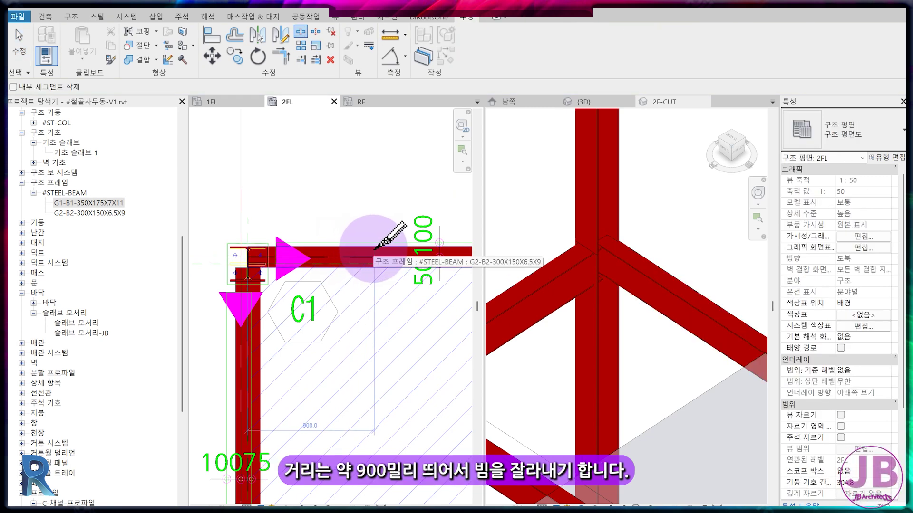
pyautogui.click(375, 248)
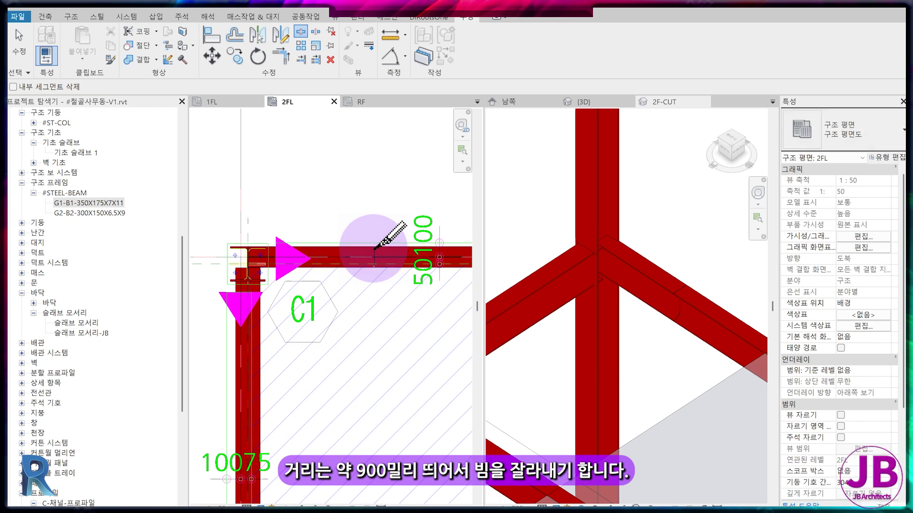
pyautogui.press('Escape')
# Check the split-off piece, then split the G1 girder near column C1.
pyautogui.click(368, 257)
pyautogui.scroll(2, 376, 258)
pyautogui.click(377, 285)
pyautogui.moveTo(377, 285); pyautogui.dragTo(418, 261, button='middle')
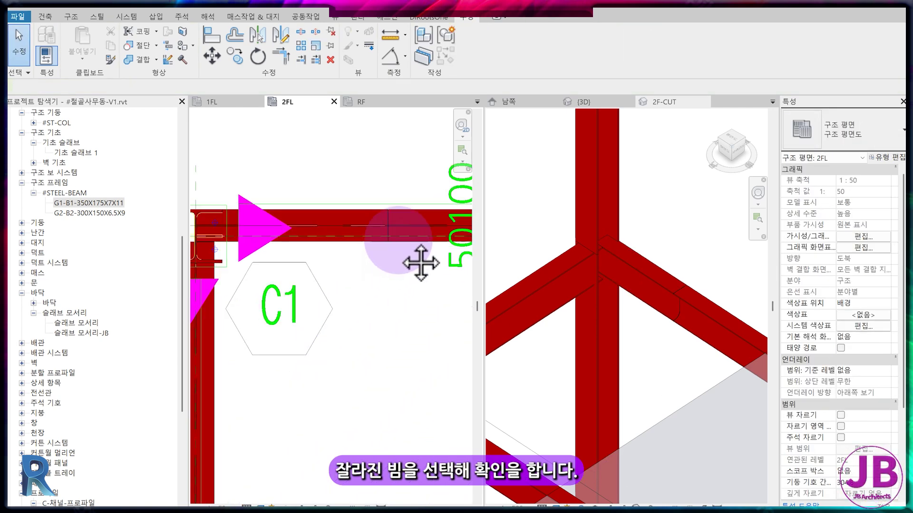
pyautogui.scroll(-2, 414, 290)
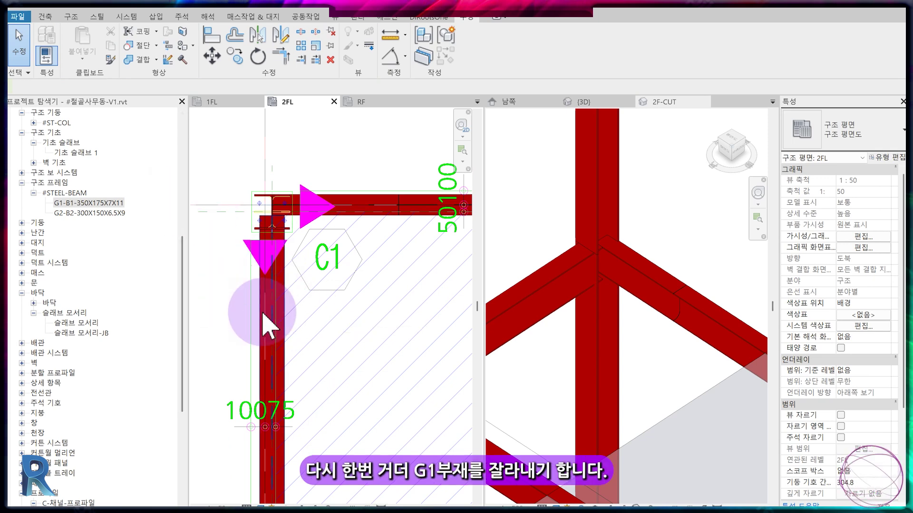
pyautogui.press('s')
pyautogui.press('l')
pyautogui.moveTo(279, 306); pyautogui.dragTo(401, 332, button='middle')
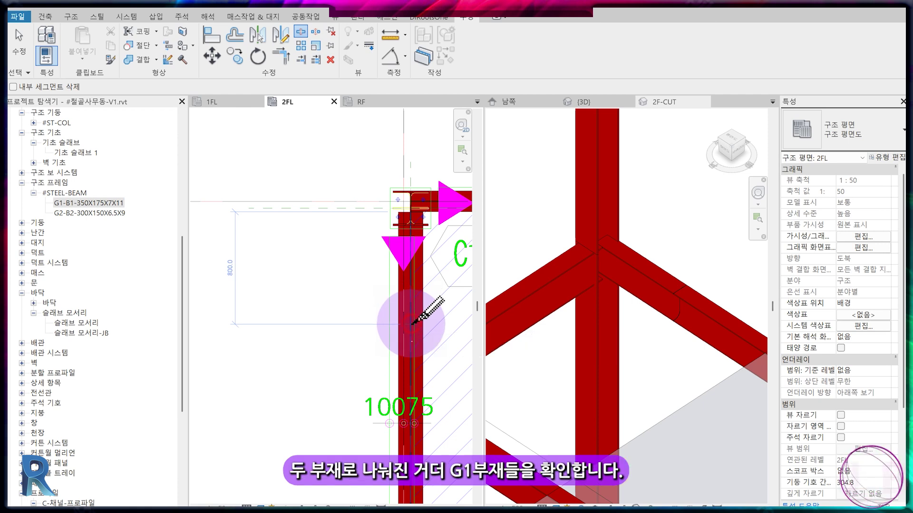
pyautogui.press('Escape')
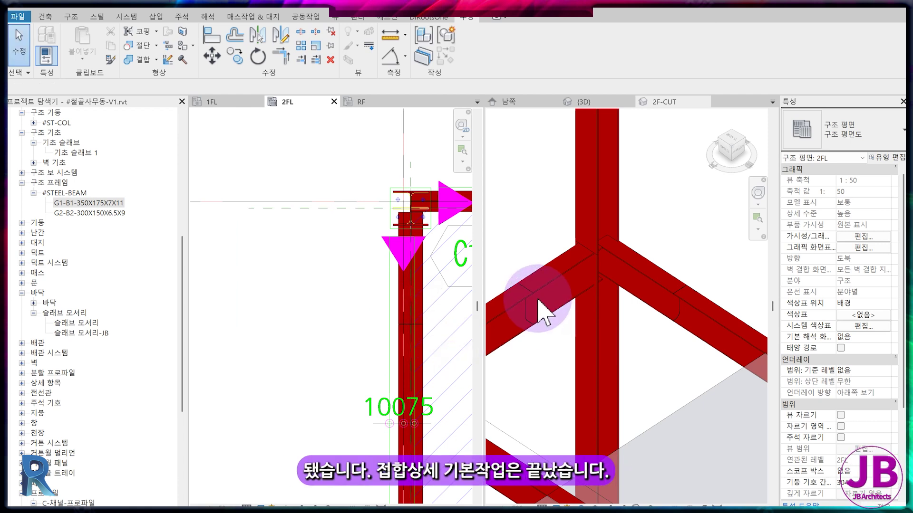
# Activate the 3D view and select the short beam stub to check it.
pyautogui.scroll(3, 542, 312)
pyautogui.click(538, 302)
pyautogui.click(699, 261)
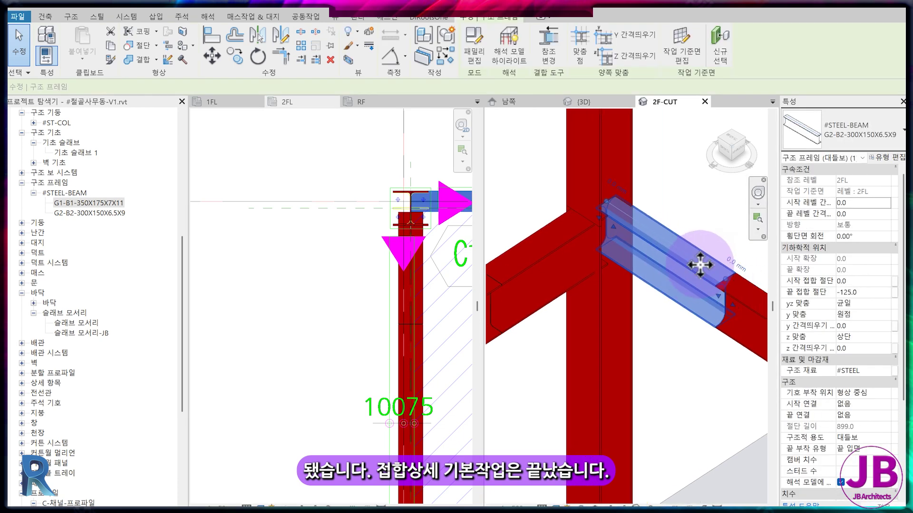
# Window-select both G1 girder pieces and add a steel connection between them.
pyautogui.scroll(-3, 662, 350)
pyautogui.press('Escape')
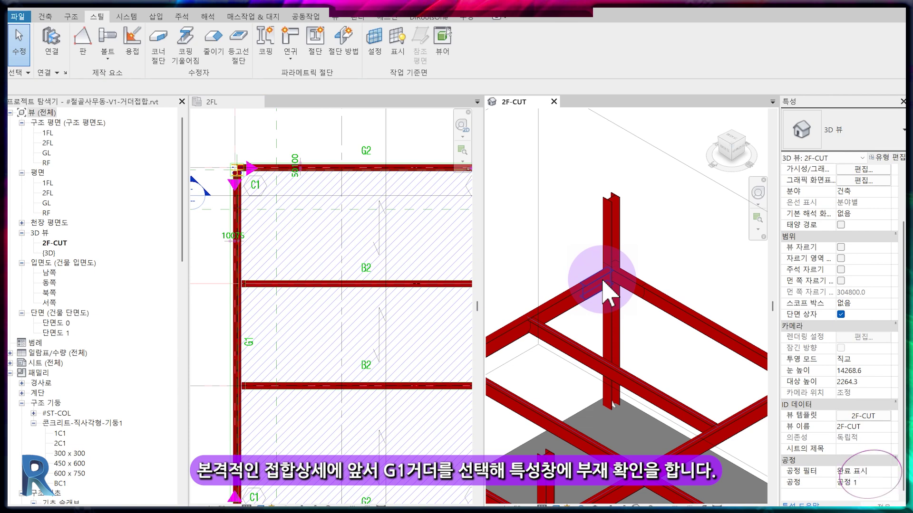
pyautogui.click(603, 283)
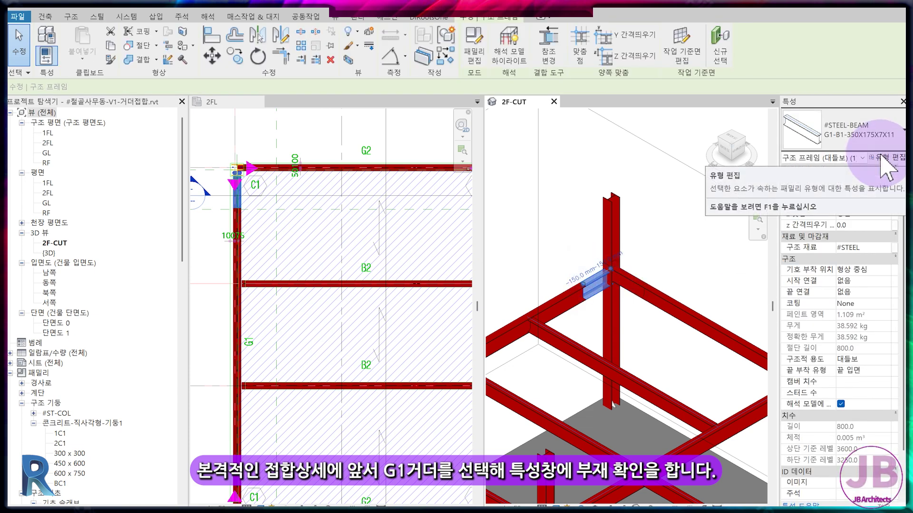
pyautogui.moveTo(582, 239); pyautogui.dragTo(561, 319)
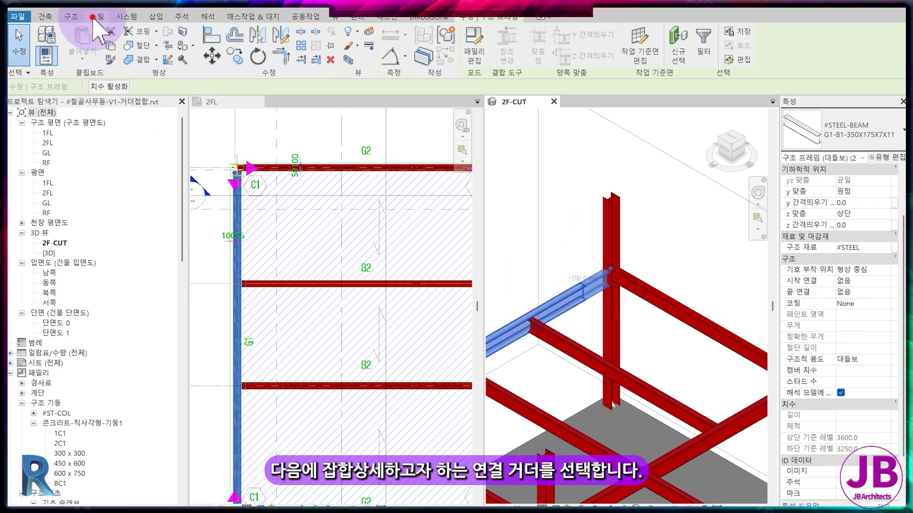
pyautogui.click(93, 19)
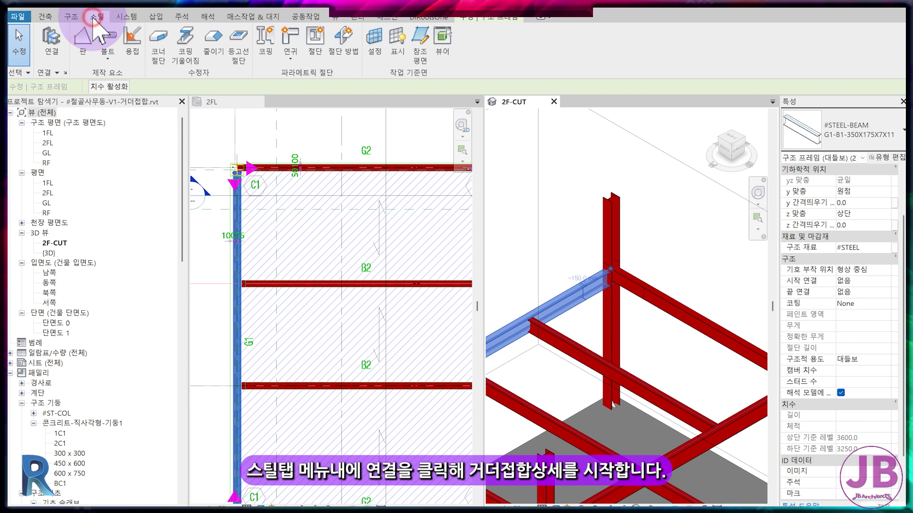
pyautogui.click(52, 41)
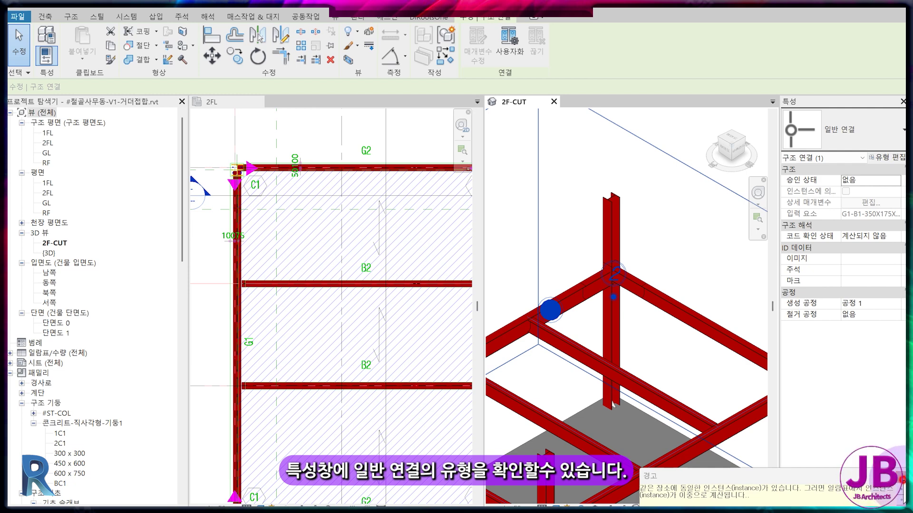
# Review the Generic Connection type parameters and close the dialog.
pyautogui.scroll(2, 610, 320)
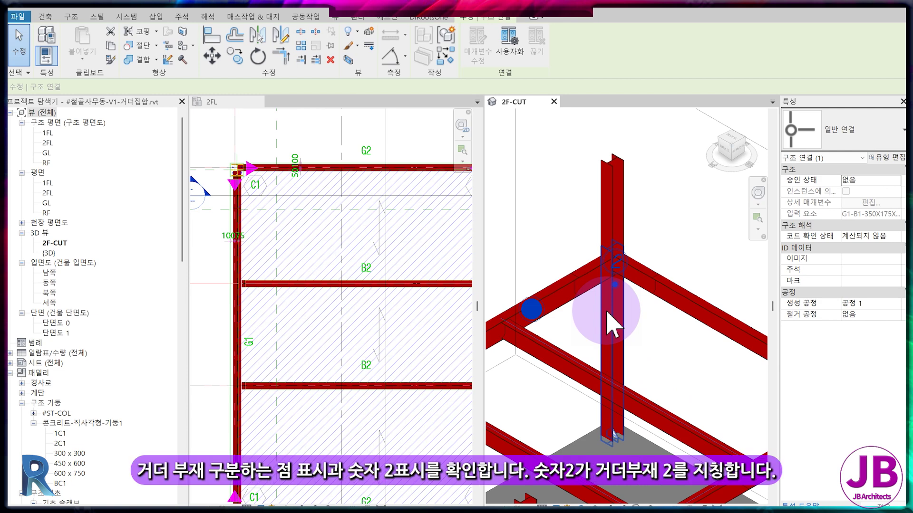
pyautogui.scroll(2, 607, 313)
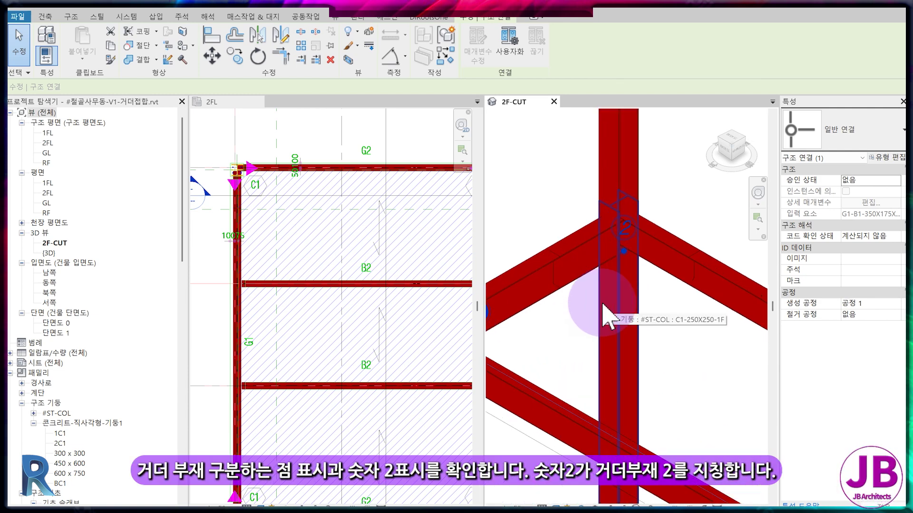
pyautogui.click(900, 158)
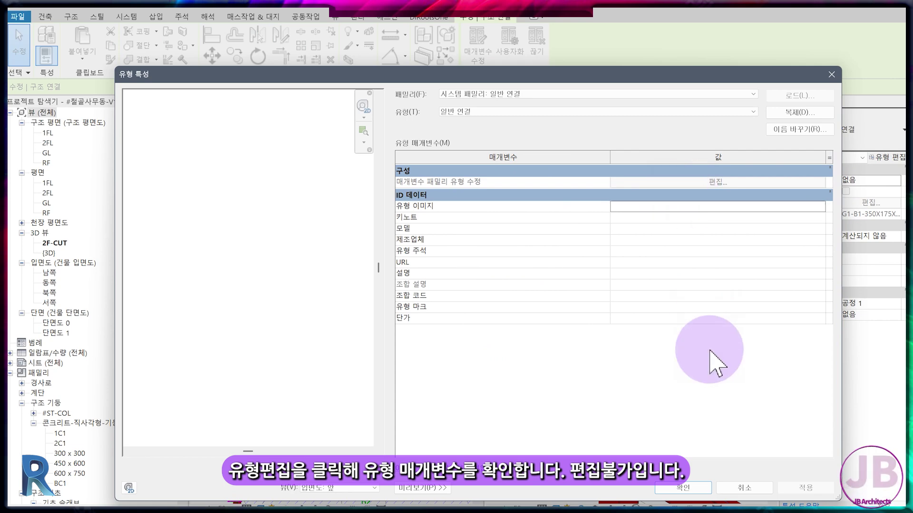
pyautogui.click(675, 488)
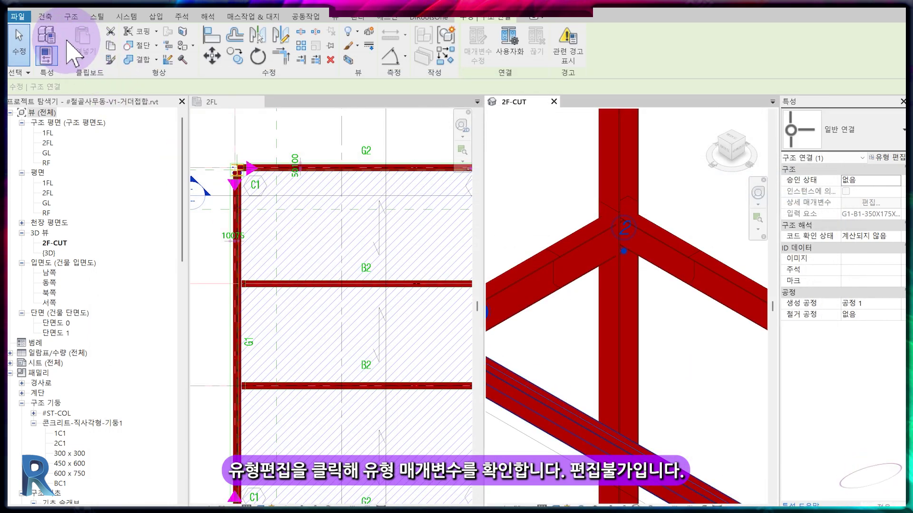
# Add Splice joint from the available connections in Structural Connection Settings and confirm.
pyautogui.click(97, 16)
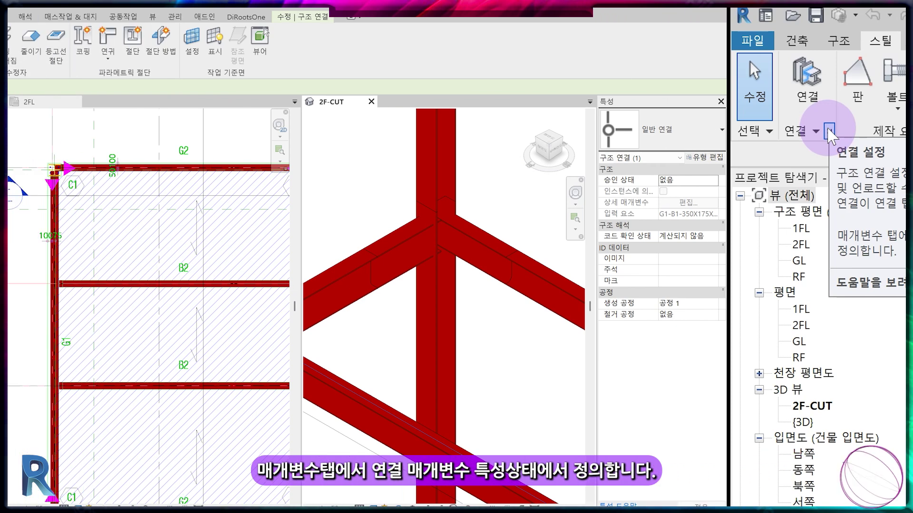
pyautogui.click(66, 73)
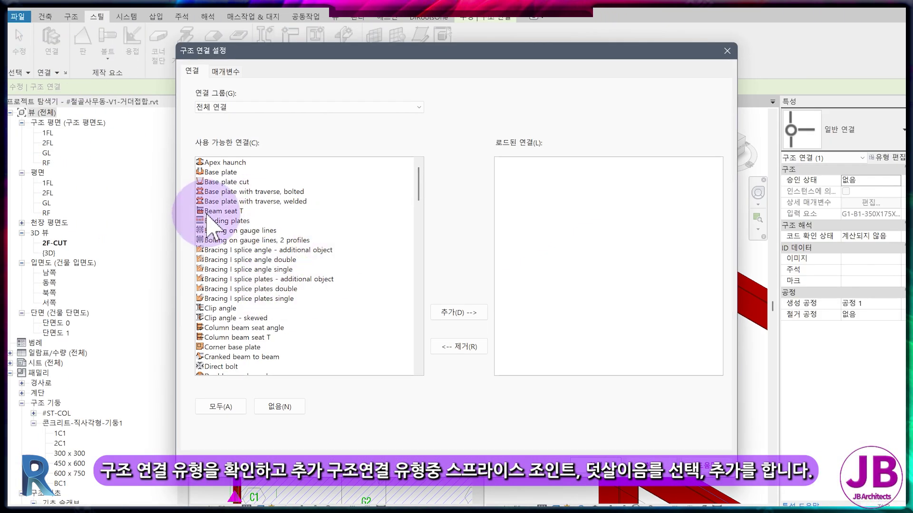
pyautogui.click(226, 221)
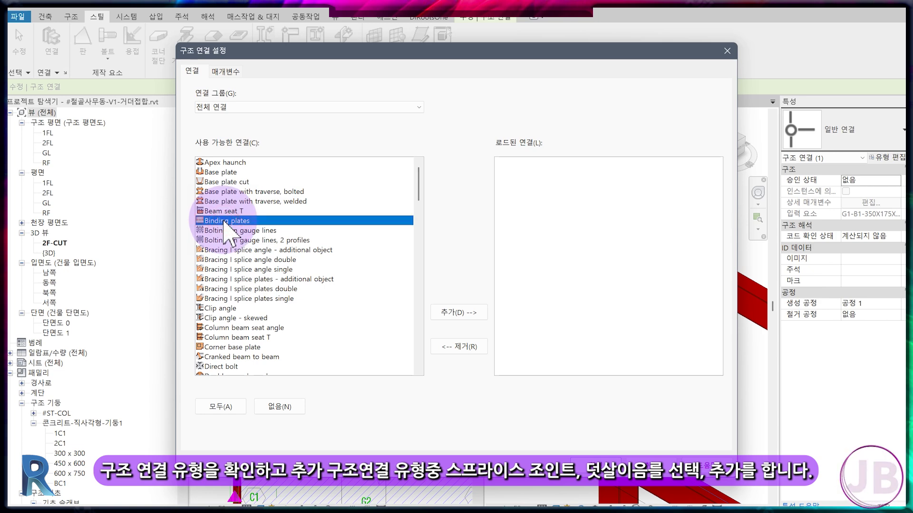
pyautogui.press('s')
pyautogui.scroll(-4, 248, 214)
pyautogui.scroll(-1, 266, 238)
pyautogui.scroll(-1, 259, 250)
pyautogui.scroll(-4, 247, 238)
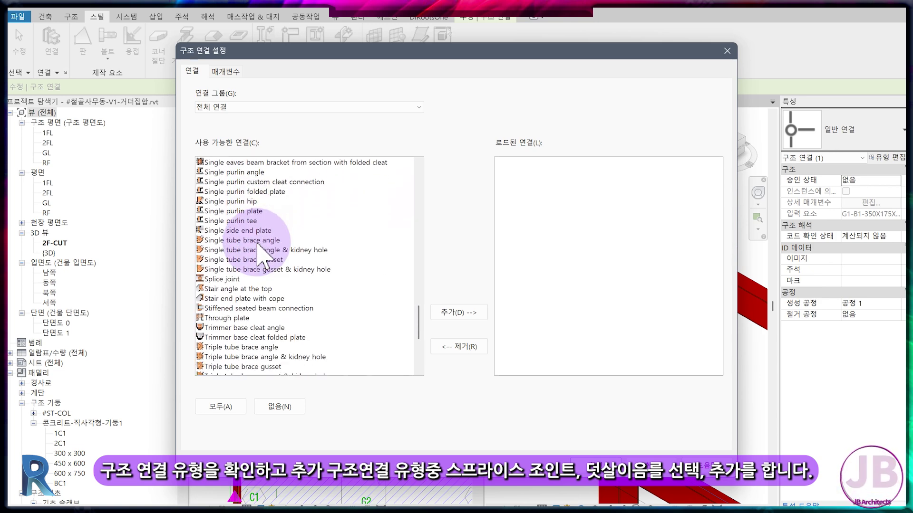
pyautogui.click(228, 280)
pyautogui.click(467, 314)
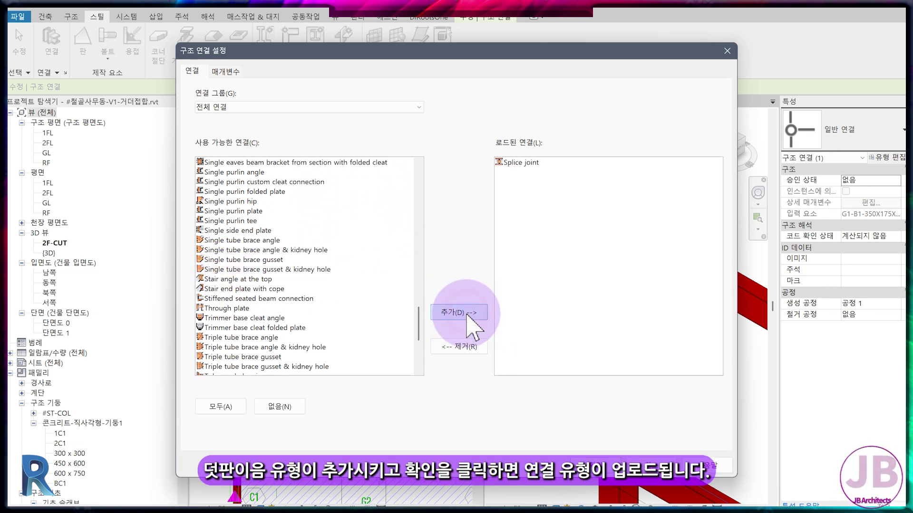
pyautogui.click(608, 466)
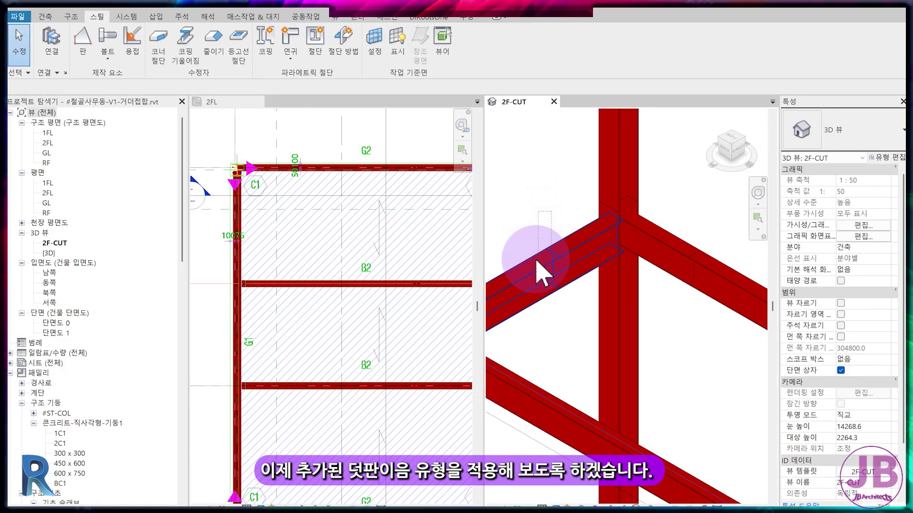
# Place a connection on the G1 girder in 2F-CUT and set its type to Splice joint.
pyautogui.click(606, 252)
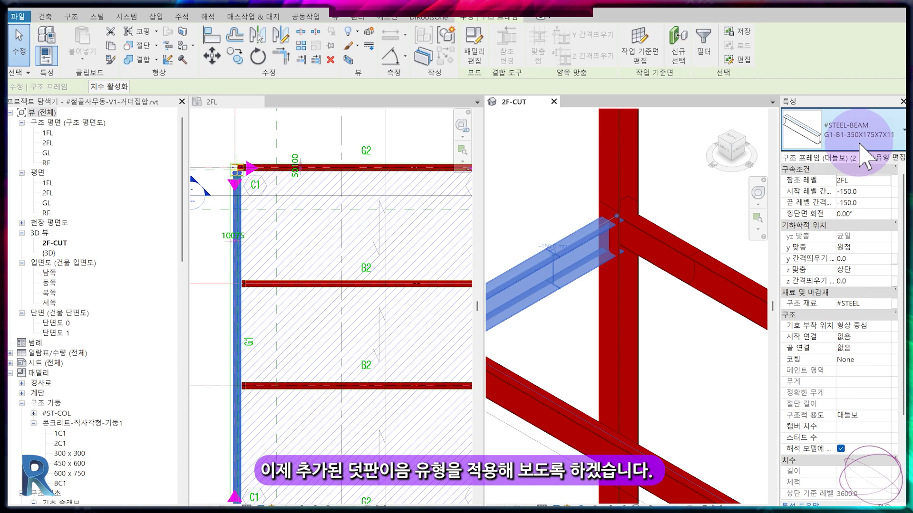
pyautogui.click(97, 17)
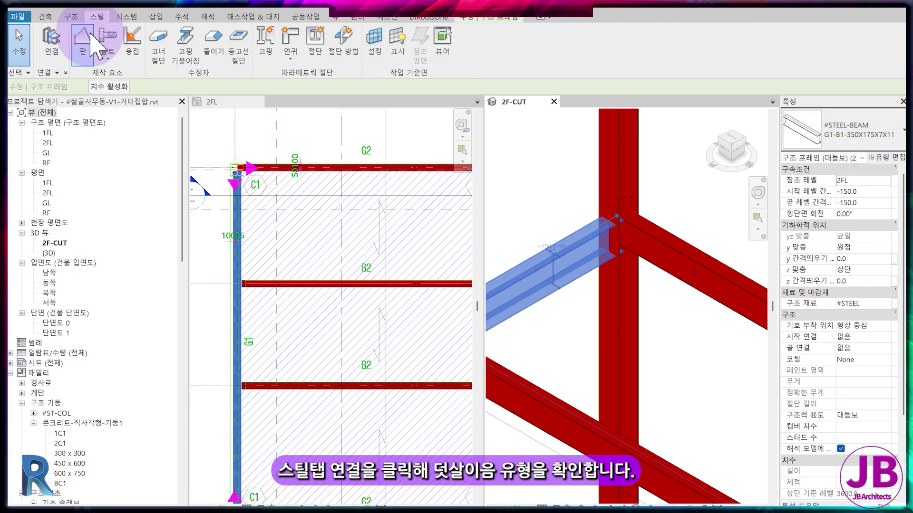
pyautogui.click(50, 48)
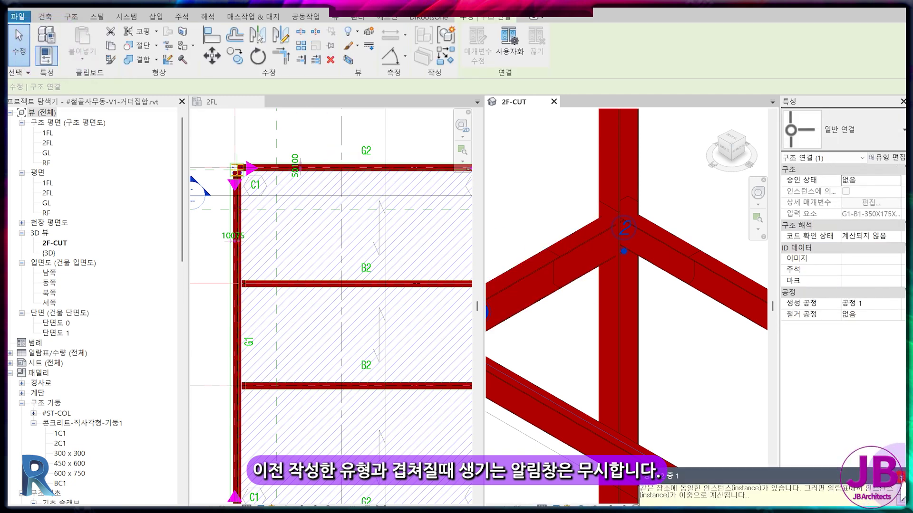
pyautogui.click(874, 141)
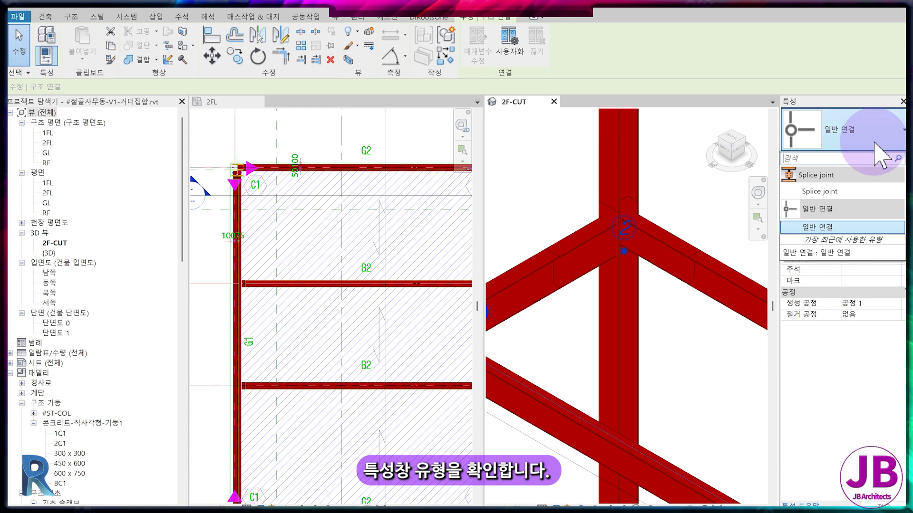
pyautogui.click(874, 191)
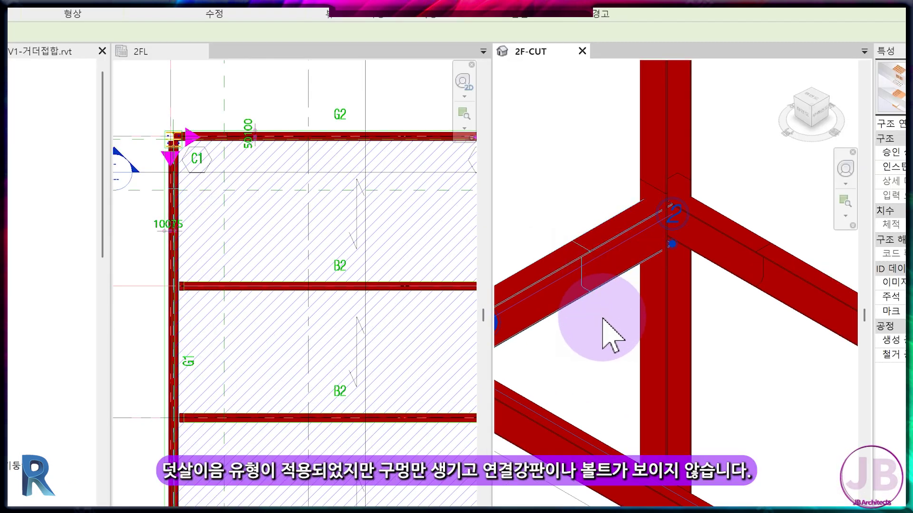
pyautogui.click(607, 316)
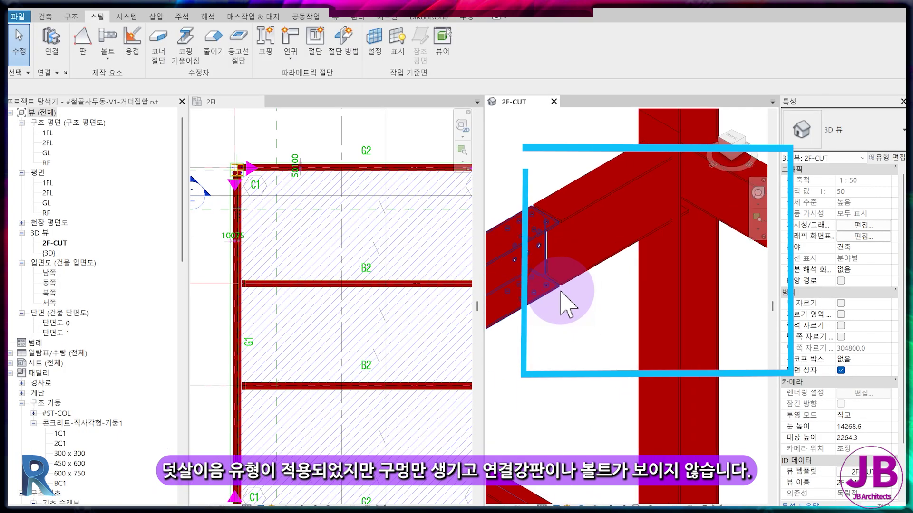
# In the 2F-CUT view template's model overrides, turn on Structural Connections Holes, Bolts and Plates.
pyautogui.keyDown('shift'); pyautogui.moveTo(619, 339); pyautogui.dragTo(601, 245, button='middle'); pyautogui.keyUp('shift')
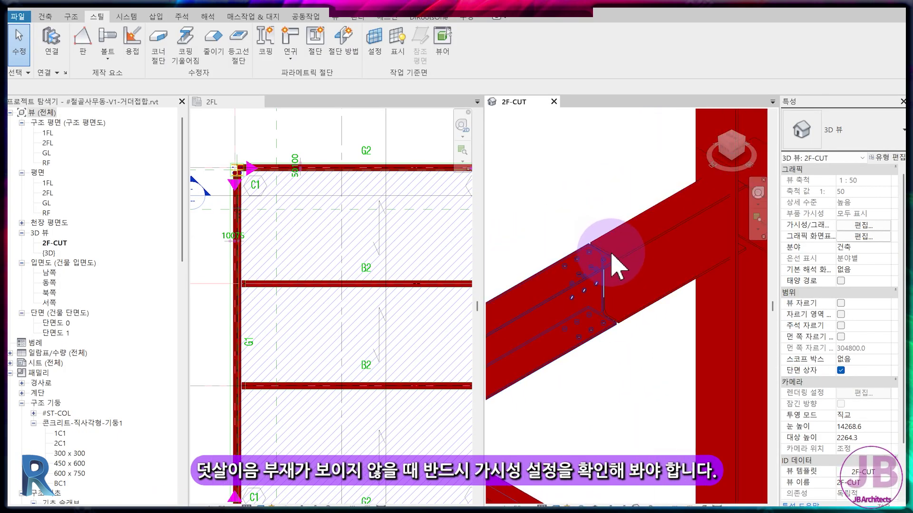
pyautogui.click(865, 473)
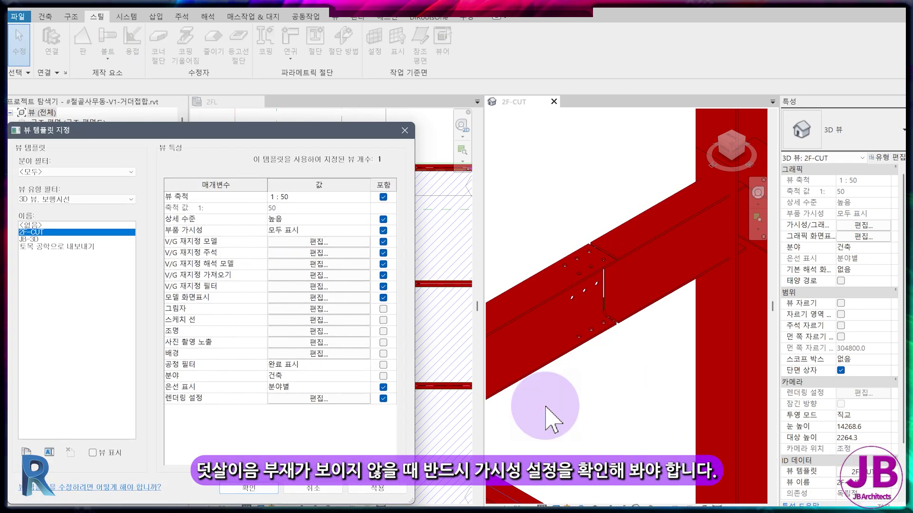
pyautogui.click(314, 242)
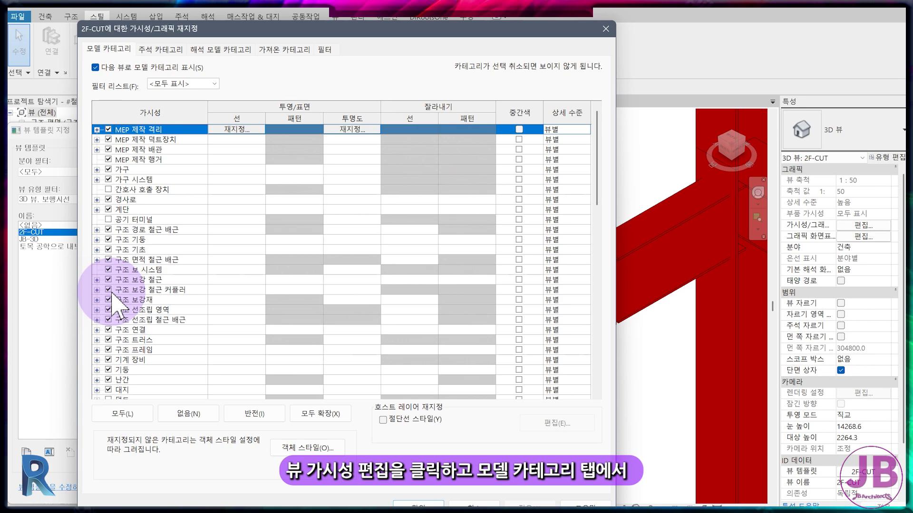
pyautogui.scroll(-1, 114, 304)
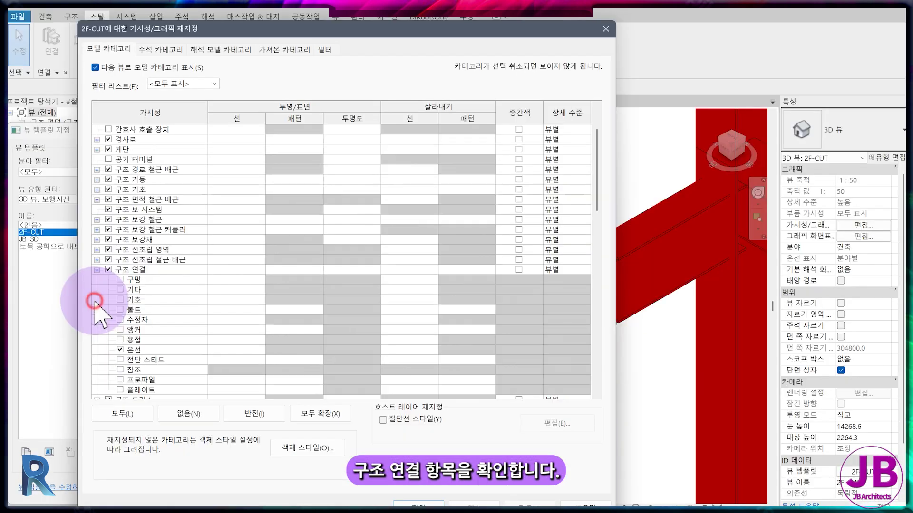
pyautogui.click(123, 338)
pyautogui.click(120, 280)
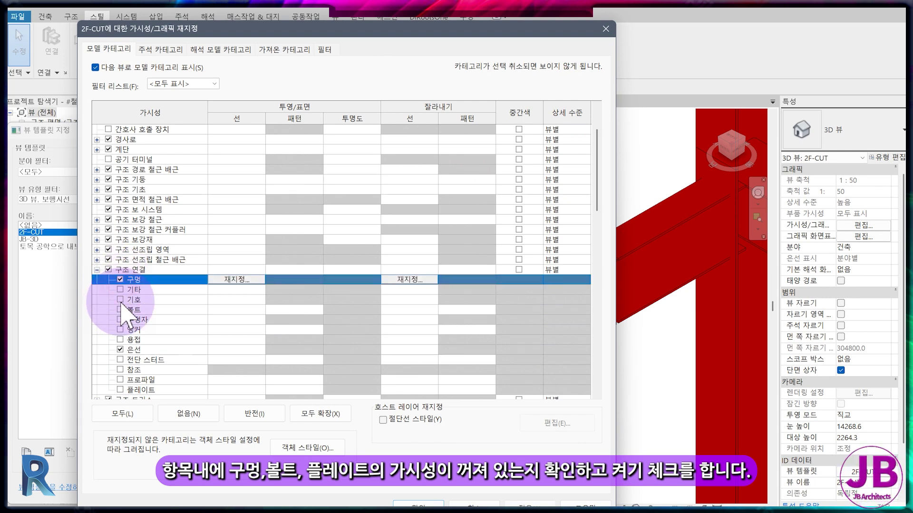
pyautogui.click(120, 309)
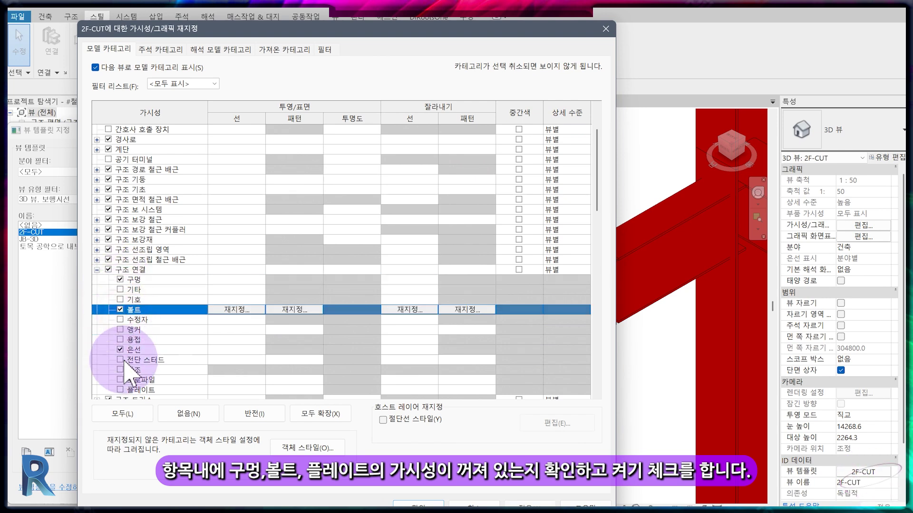
pyautogui.click(120, 390)
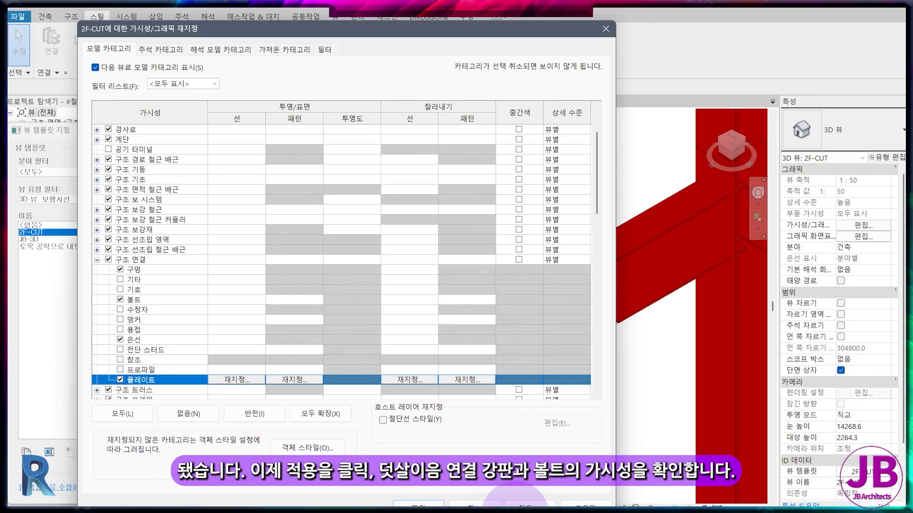
pyautogui.click(524, 503)
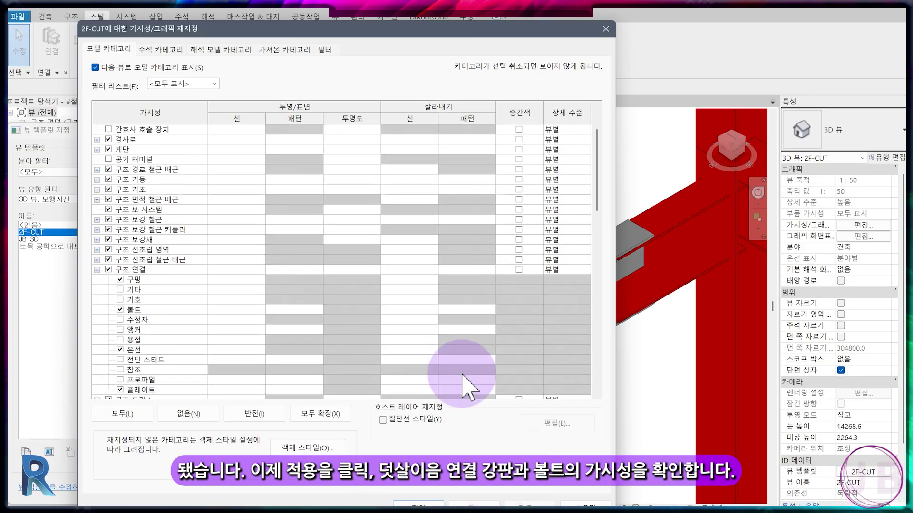
pyautogui.moveTo(445, 33); pyautogui.dragTo(272, 19)
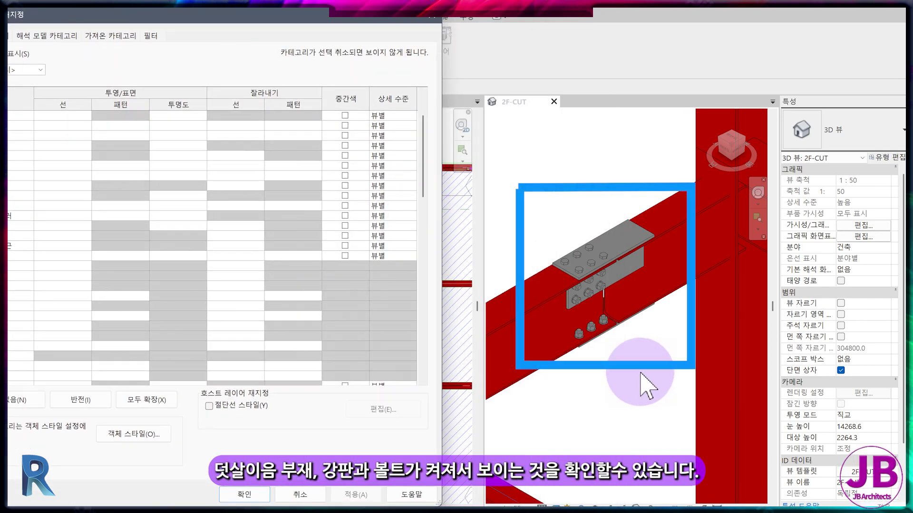
pyautogui.click(245, 496)
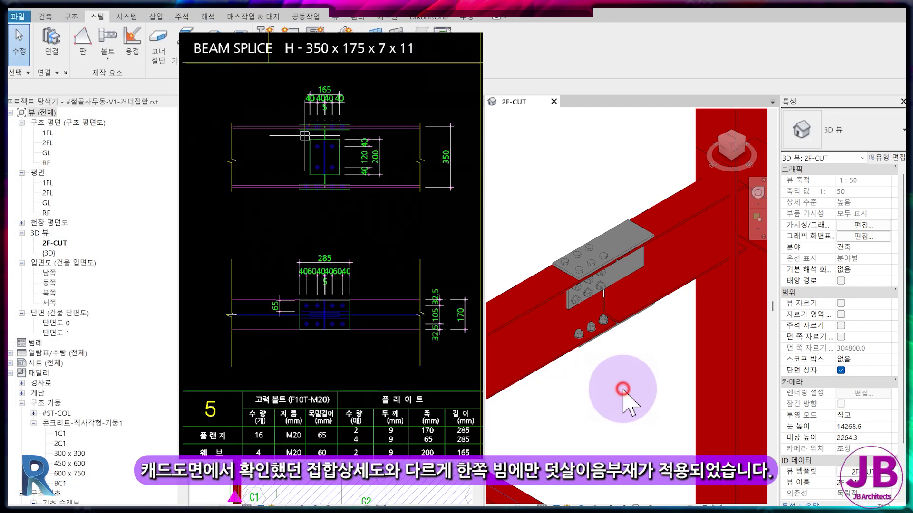
# Zoom in on the splice in 3D and pan the 2FL plan to the joint.
pyautogui.scroll(3, 611, 286)
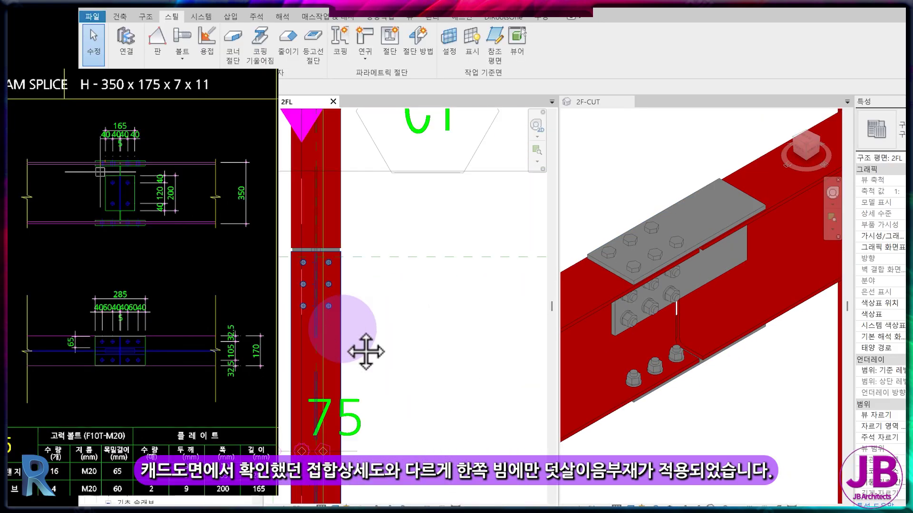
pyautogui.moveTo(367, 351); pyautogui.dragTo(451, 354, button='middle')
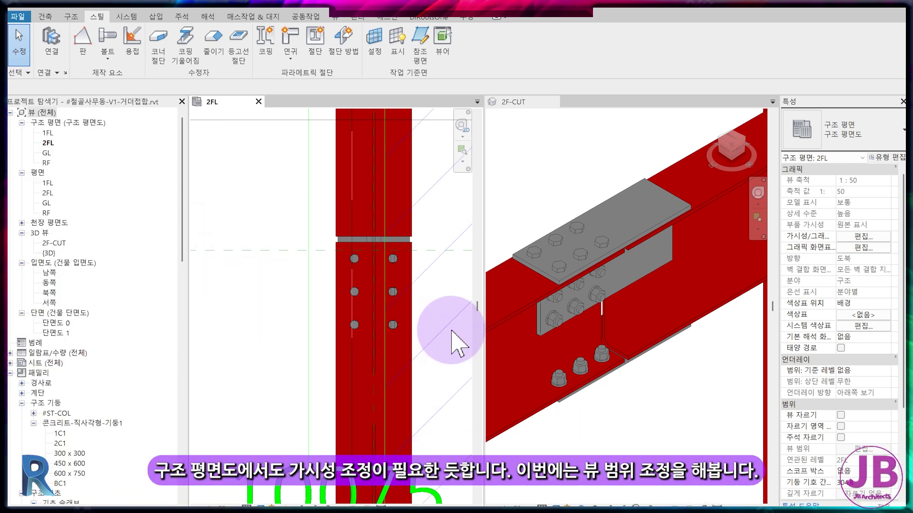
pyautogui.scroll(-3, 876, 418)
# Set the JB-구조평면도 template's view range cut plane offset to 100 and apply it.
pyautogui.scroll(-2, 884, 418)
pyautogui.click(877, 398)
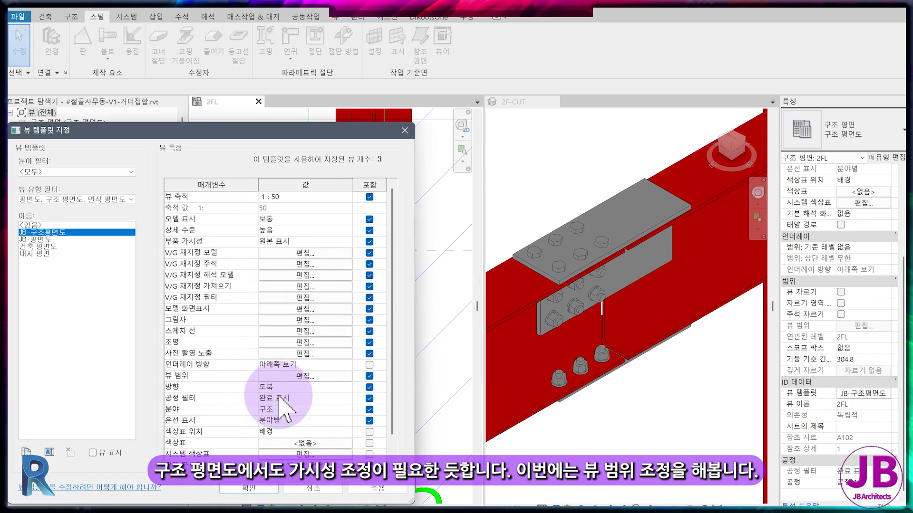
pyautogui.click(277, 377)
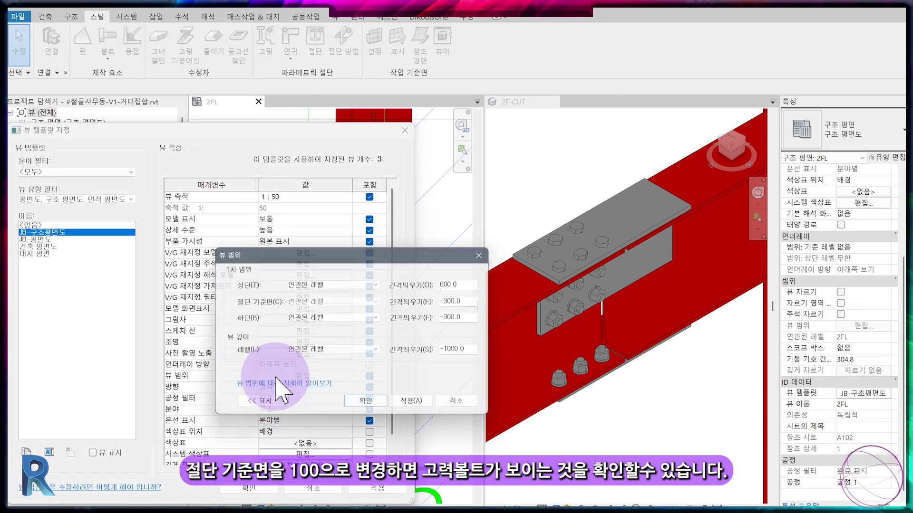
pyautogui.doubleClick(475, 302)
pyautogui.write('100')
pyautogui.press('Return')
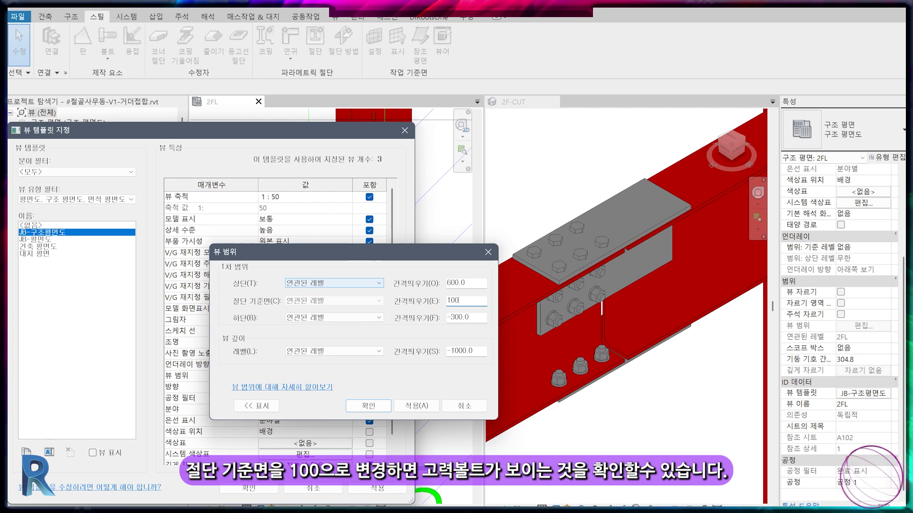
pyautogui.click(375, 488)
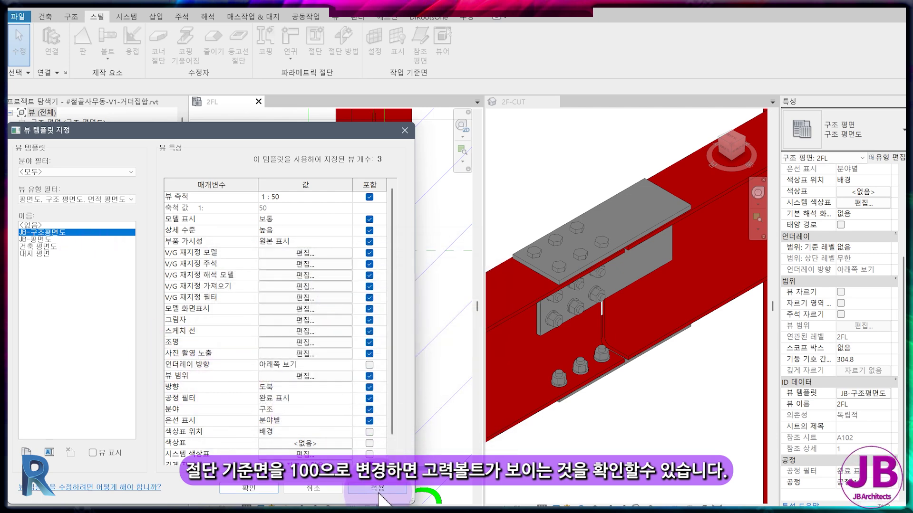
pyautogui.click(257, 488)
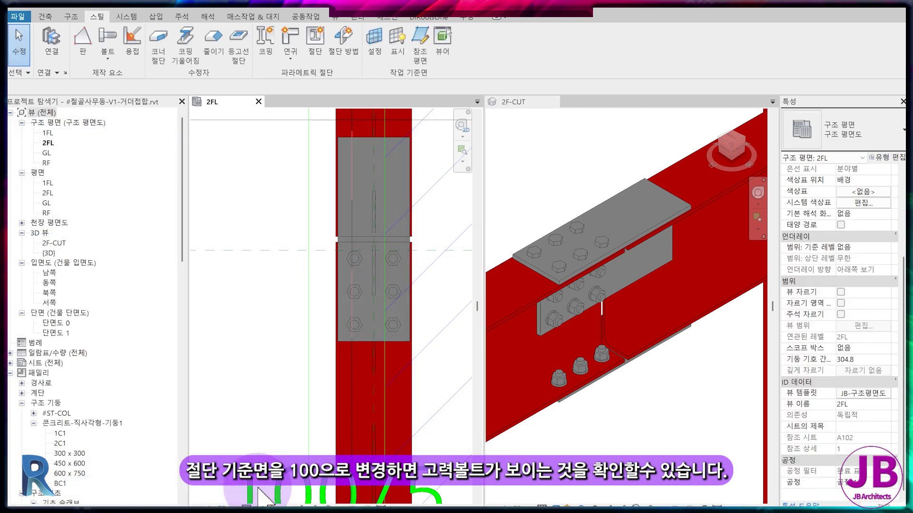
pyautogui.scroll(-3, 375, 285)
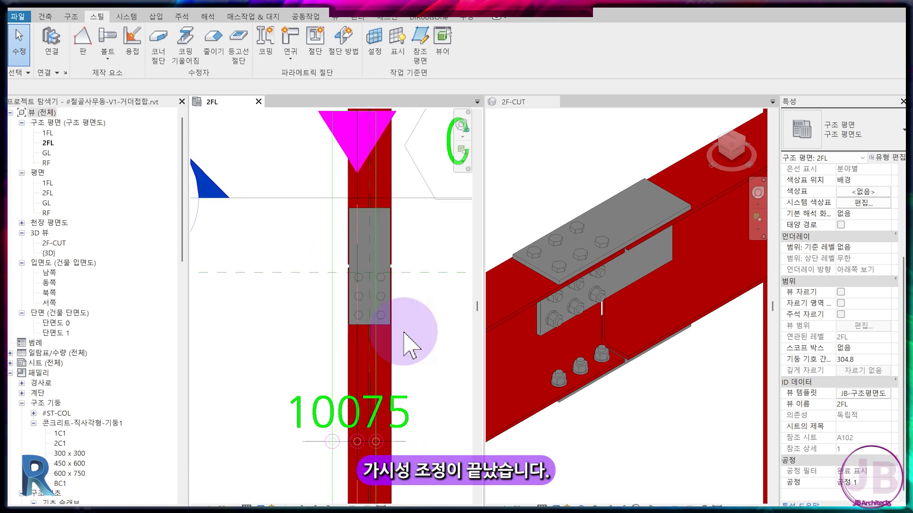
pyautogui.scroll(-2, 383, 362)
pyautogui.scroll(-2, 387, 351)
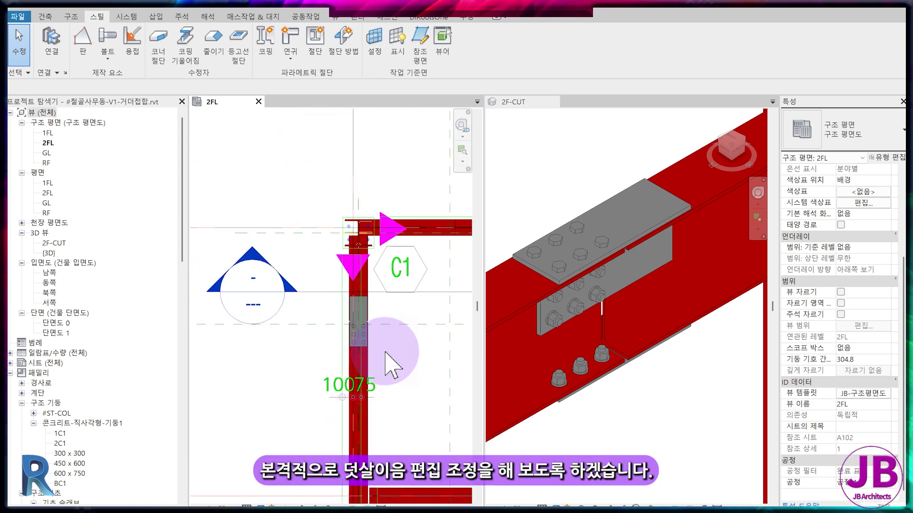
# Select the existing splice joint by its plate in the 2F-CUT 3D view.
pyautogui.scroll(-2, 361, 337)
pyautogui.click(634, 245)
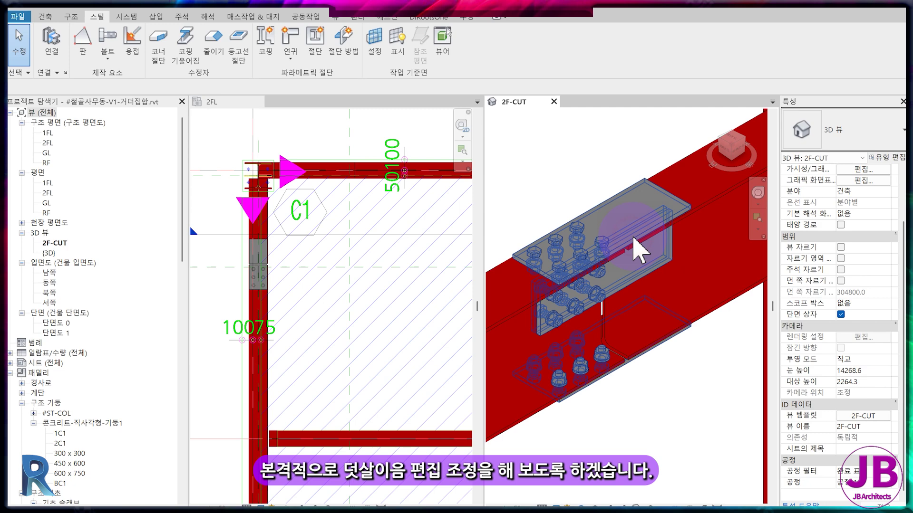
pyautogui.click(634, 245)
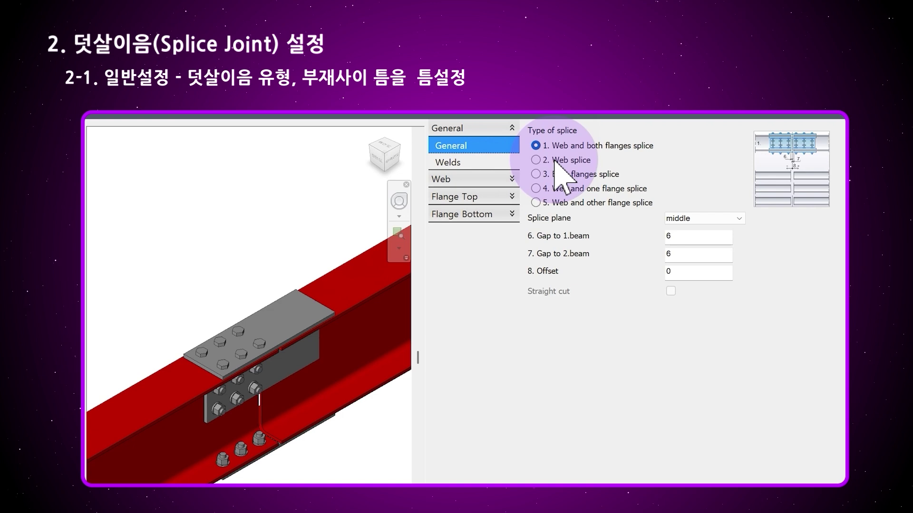
# Preview splice options 2–5: web only, both flanges, web with one flange, web with the other flange.
pyautogui.click(546, 161)
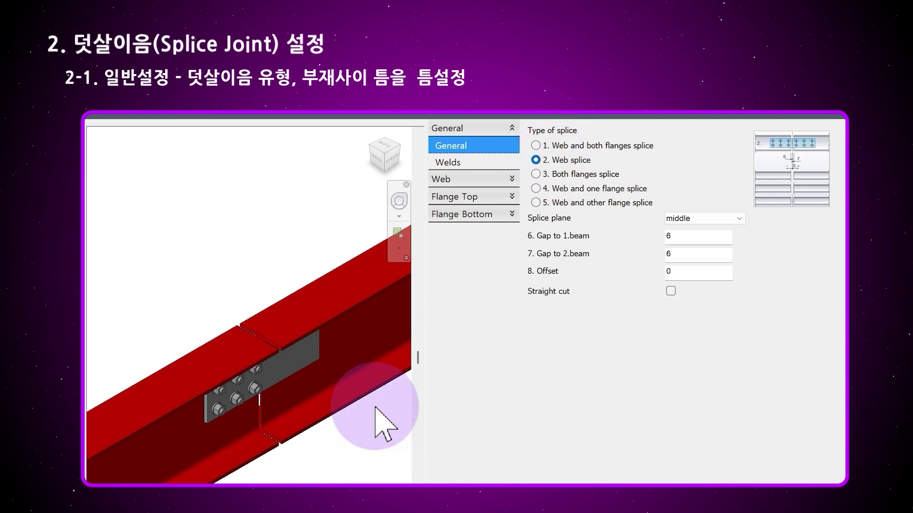
pyautogui.click(542, 174)
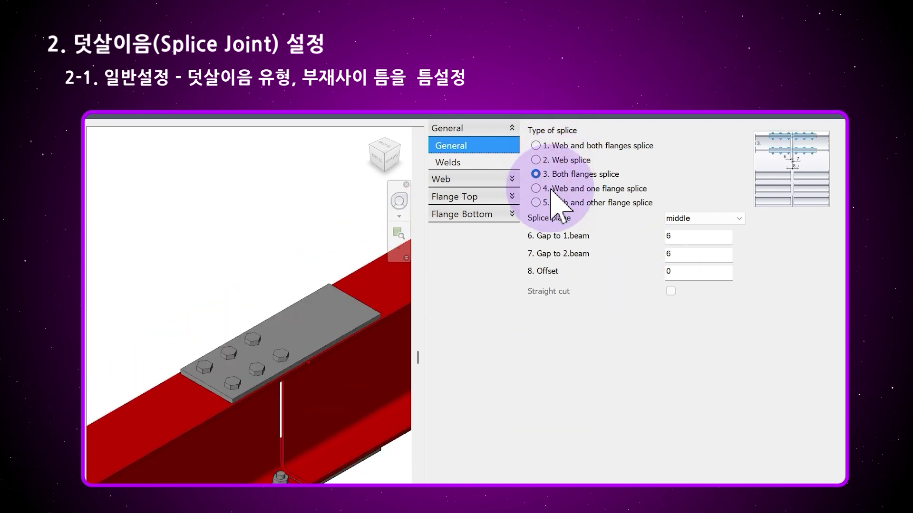
pyautogui.click(550, 189)
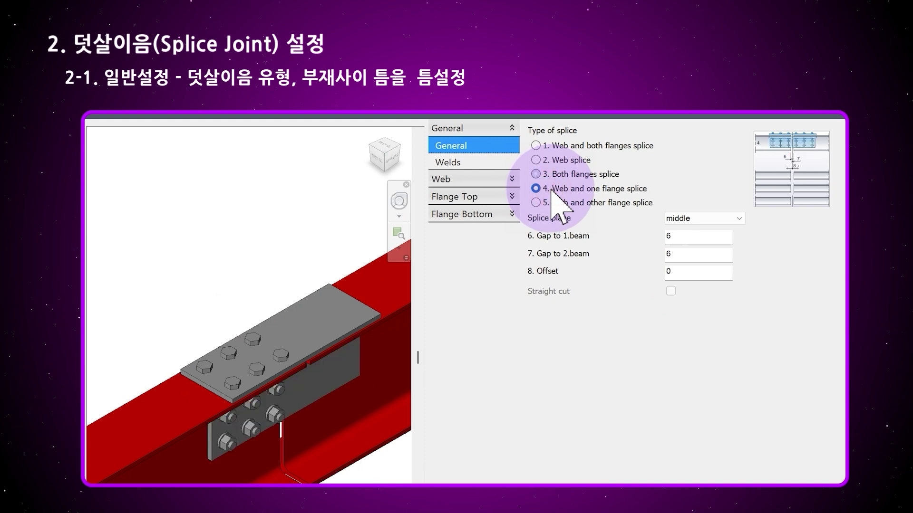
pyautogui.click(557, 204)
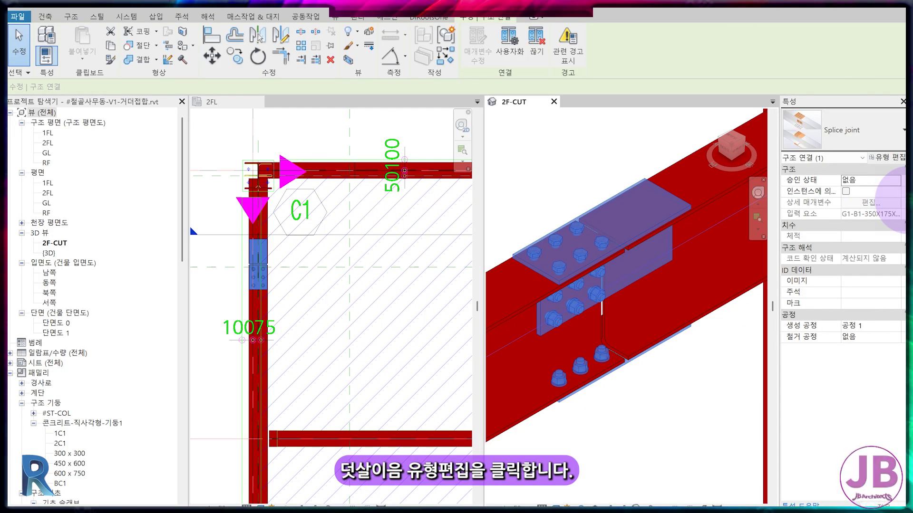
# Open the splice joint's type properties and show a zoomed-in 3D preview of the beam.
pyautogui.click(894, 162)
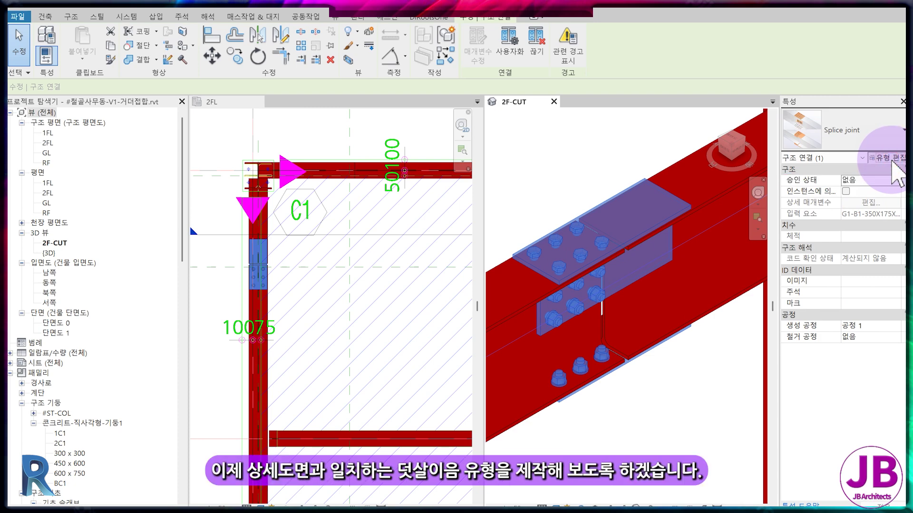
pyautogui.click(623, 178)
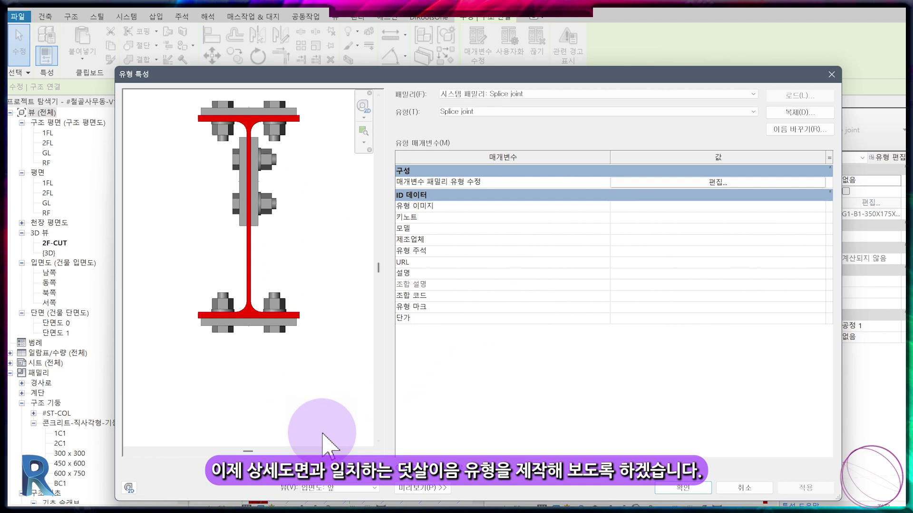
pyautogui.click(344, 490)
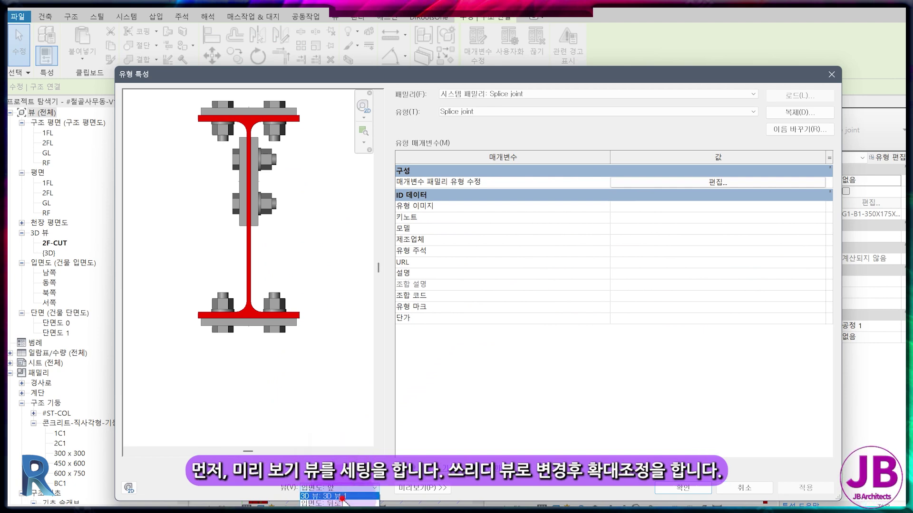
pyautogui.click(341, 497)
pyautogui.scroll(2, 286, 335)
pyautogui.scroll(2, 275, 288)
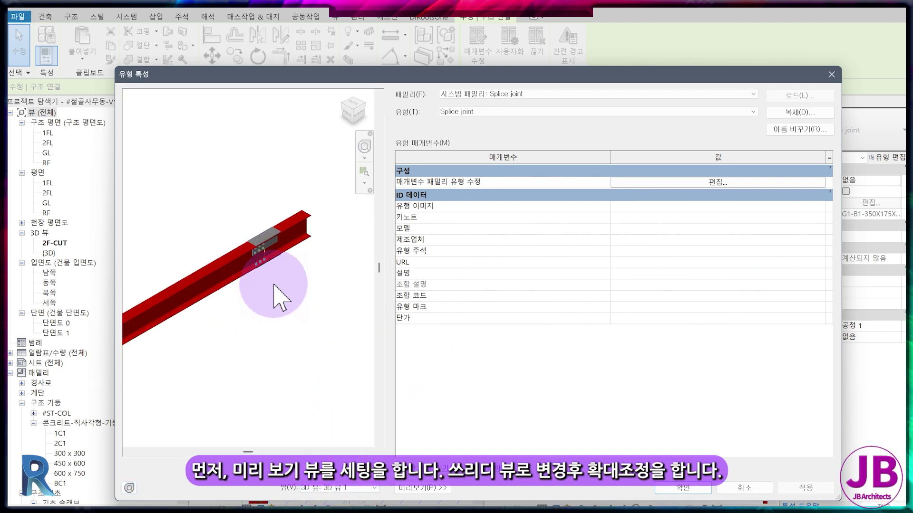
pyautogui.scroll(1, 276, 266)
pyautogui.scroll(1, 290, 271)
pyautogui.scroll(1, 271, 290)
pyautogui.scroll(2, 242, 301)
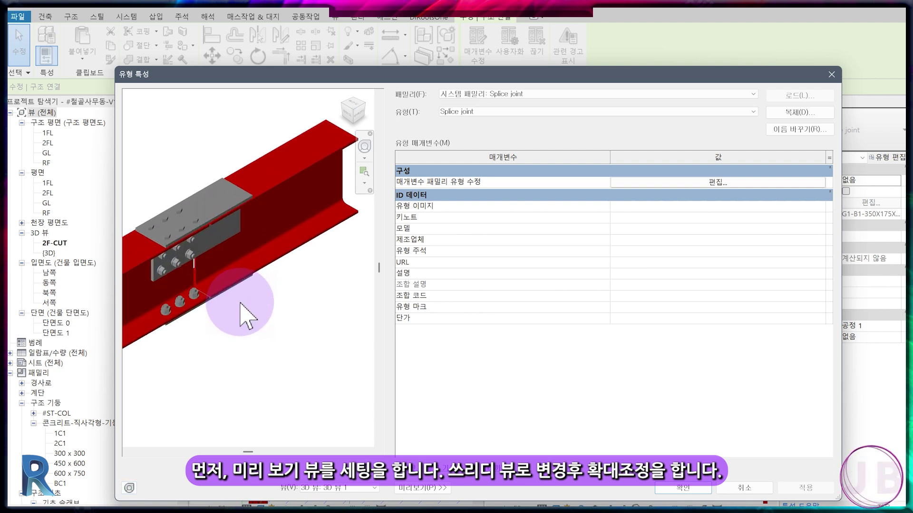
pyautogui.moveTo(241, 317); pyautogui.dragTo(322, 360, button='middle')
pyautogui.scroll(-5, 310, 350)
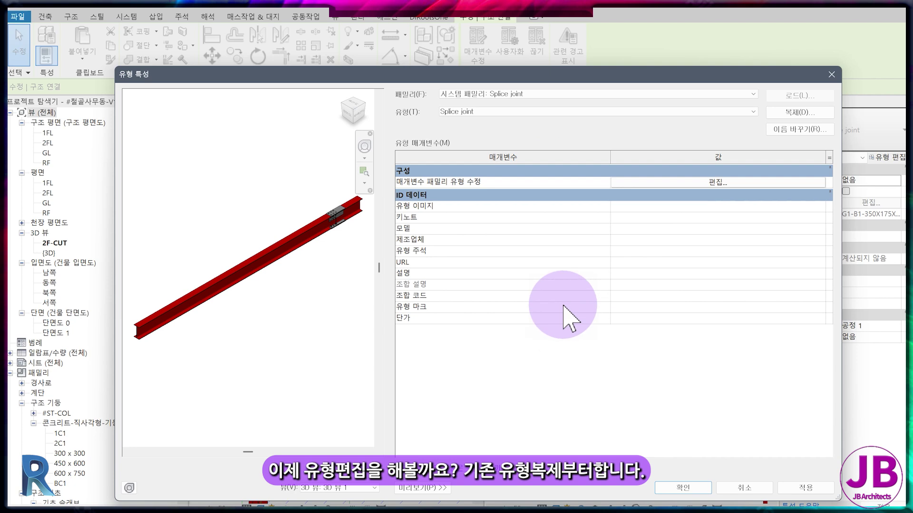
# Duplicate the splice joint type as 'Splice joint-G1'.
pyautogui.click(819, 116)
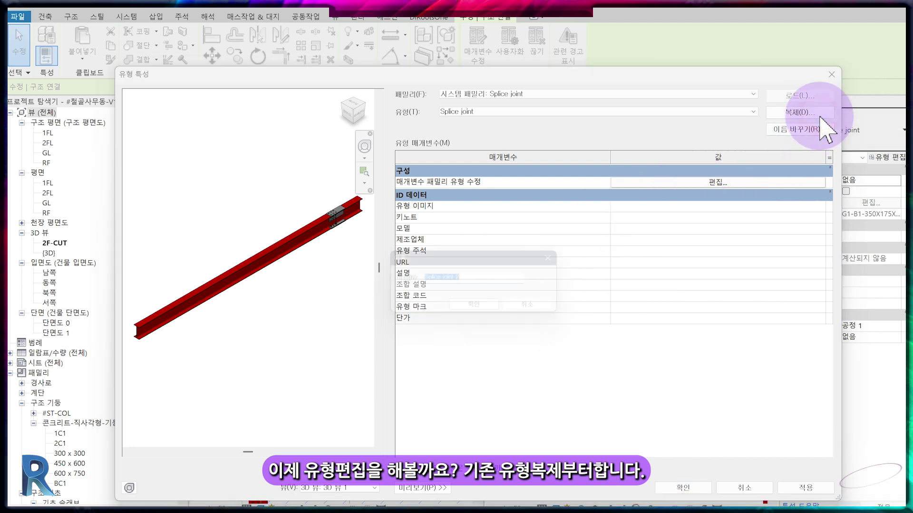
pyautogui.write('Splice joint-G1')
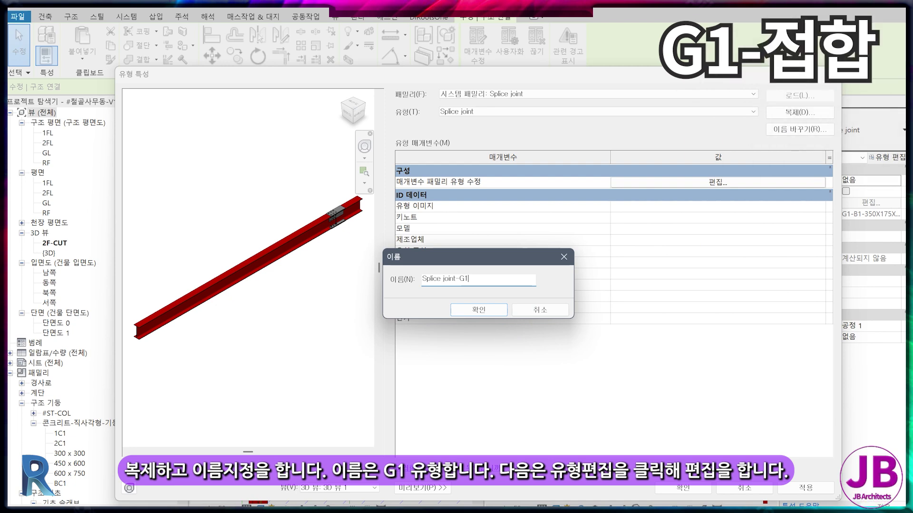
pyautogui.press('Return')
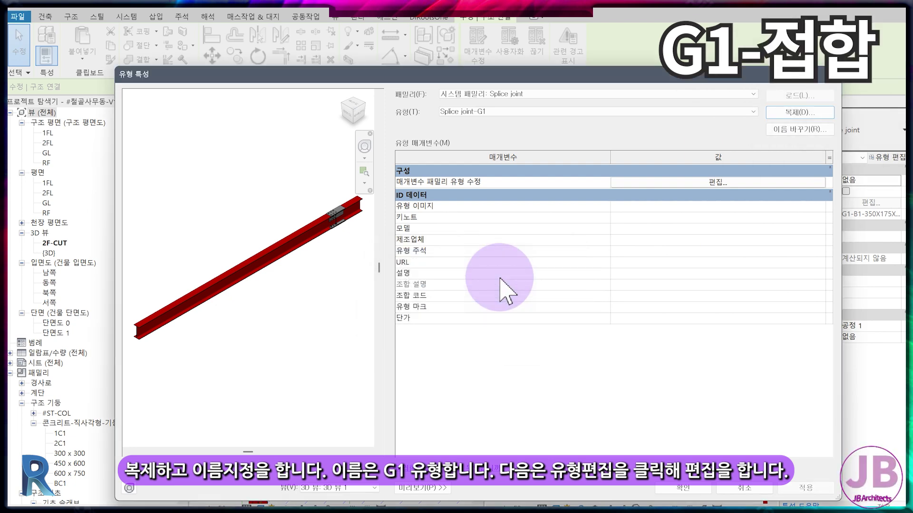
pyautogui.scroll(5, 266, 304)
pyautogui.scroll(3, 209, 342)
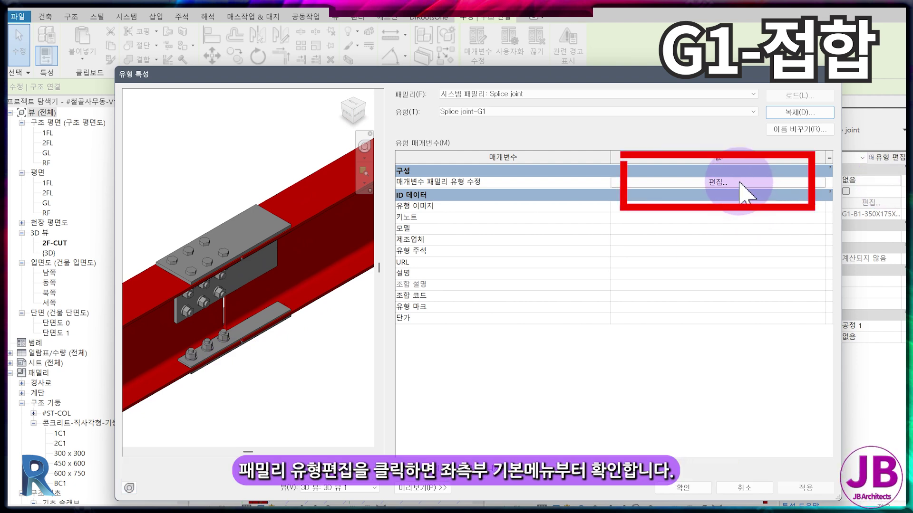
# Try splice types 2–5 in the Splice joint-G1 settings, then choose Web and both flanges splice.
pyautogui.click(739, 184)
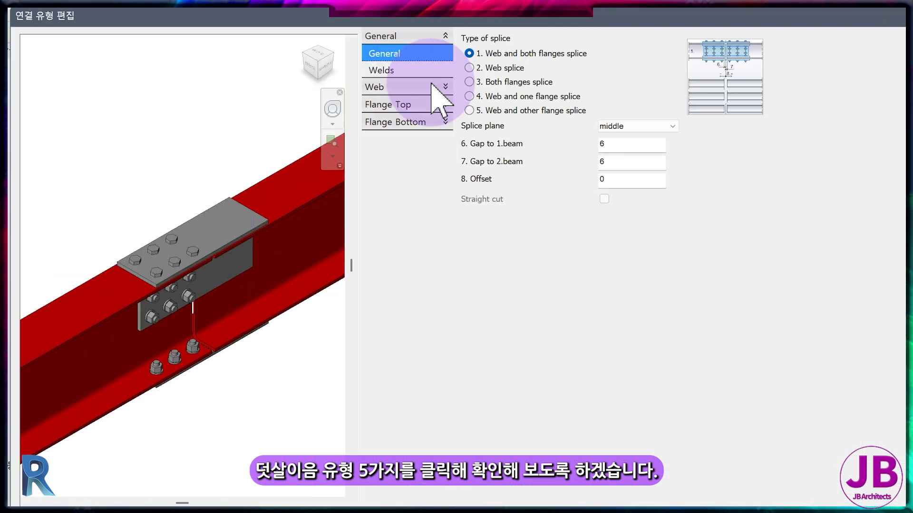
pyautogui.click(489, 68)
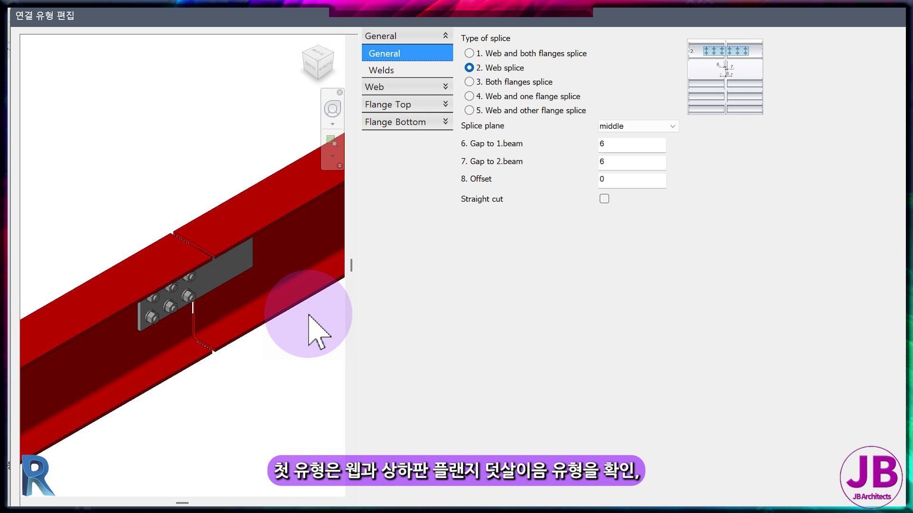
pyautogui.keyDown('shift'); pyautogui.moveTo(220, 343); pyautogui.dragTo(265, 398, button='middle'); pyautogui.keyUp('shift')
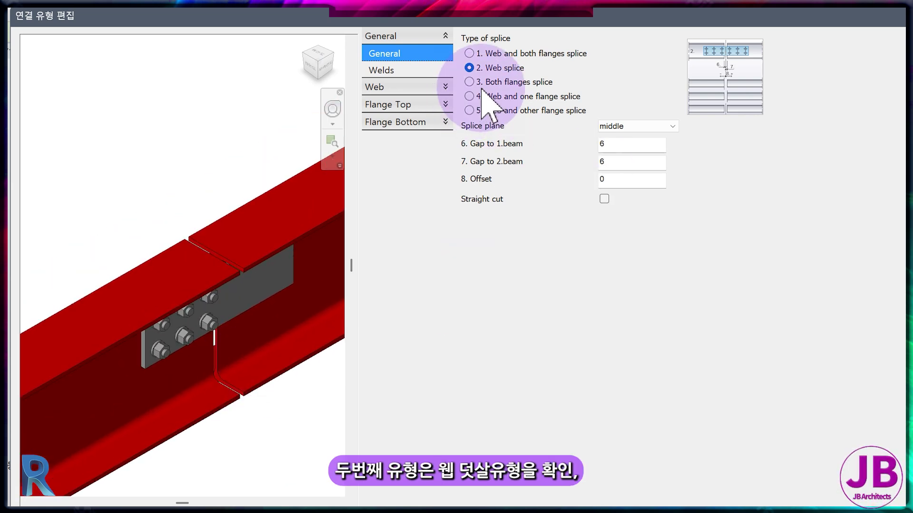
pyautogui.click(487, 82)
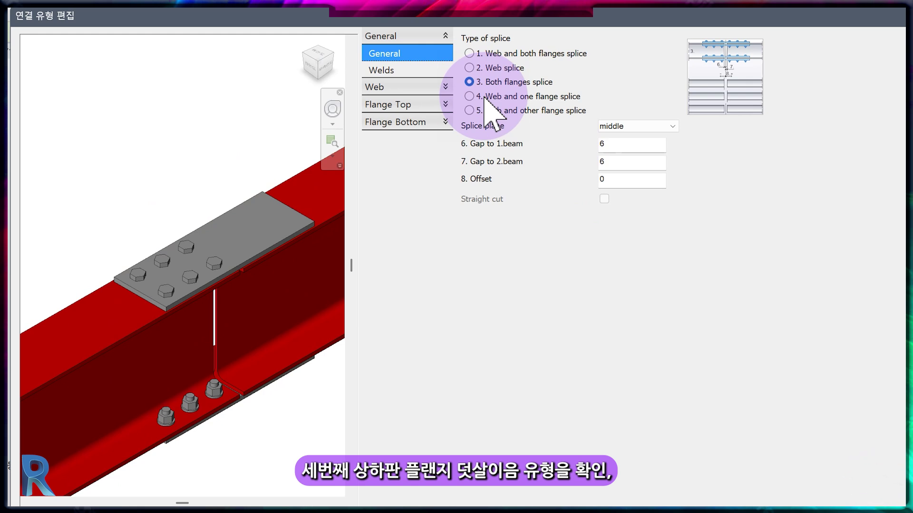
pyautogui.click(485, 98)
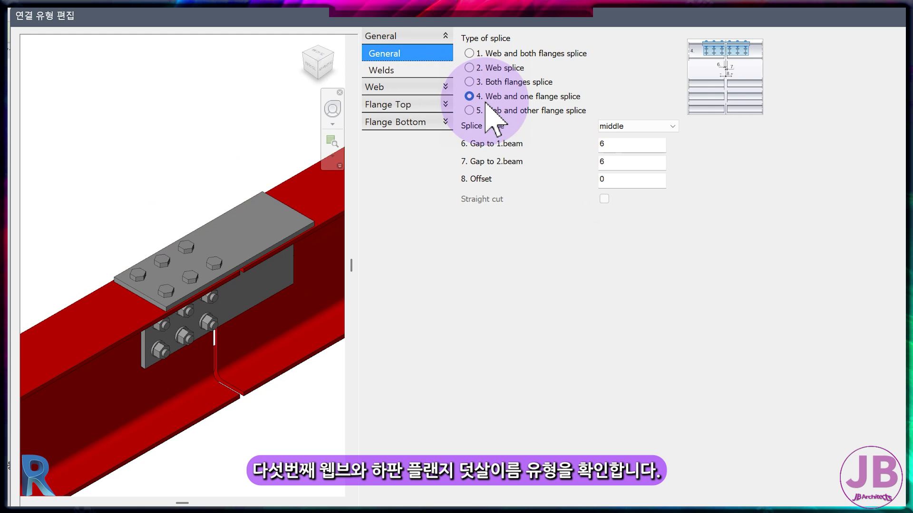
pyautogui.click(491, 111)
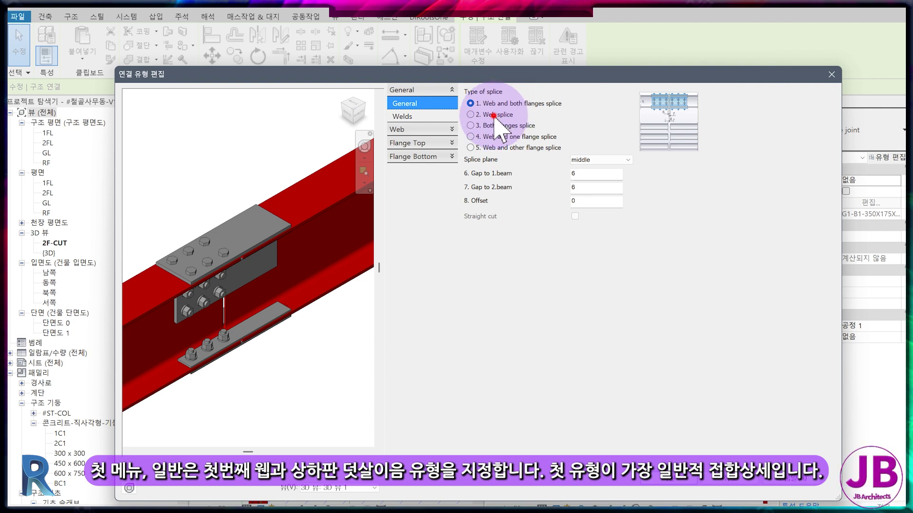
pyautogui.click(495, 116)
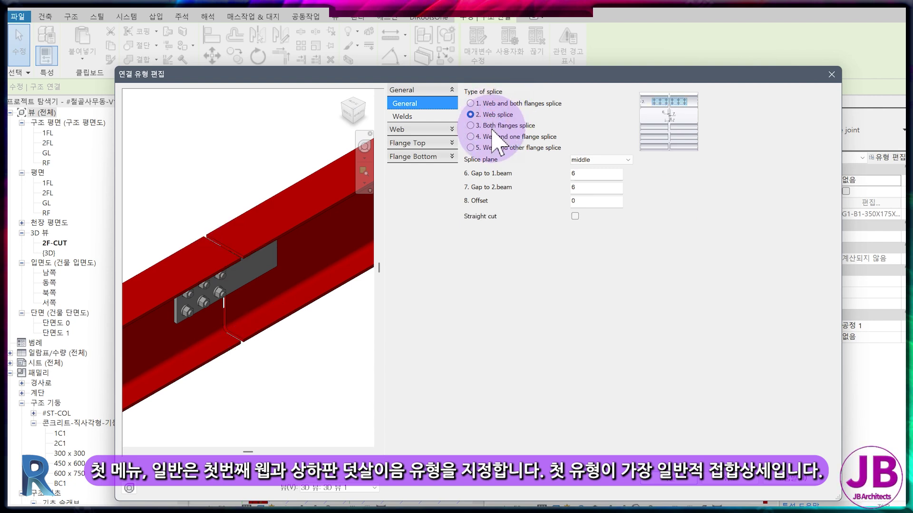
pyautogui.click(484, 103)
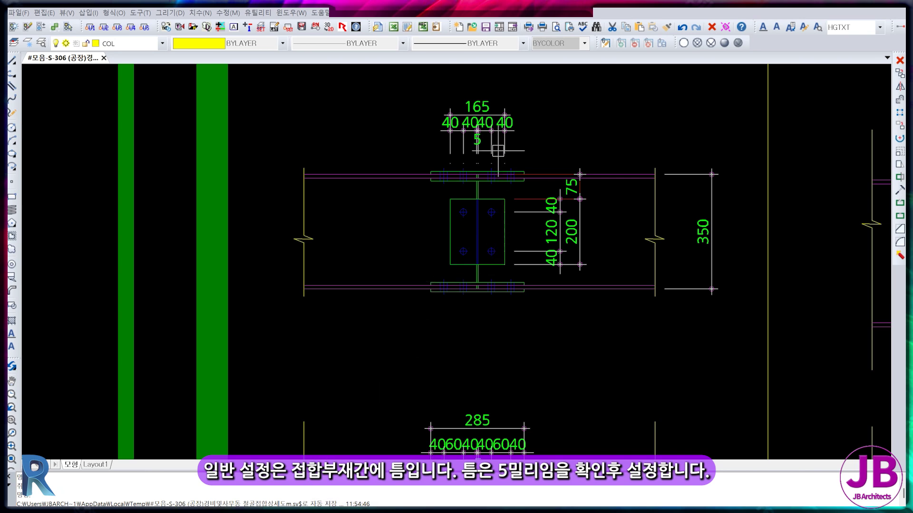
# Zoom and pan the AutoCAD drawing to splice details 5 and 6, checking the 5 mm gap dimension.
pyautogui.scroll(3, 498, 151)
pyautogui.click(464, 131)
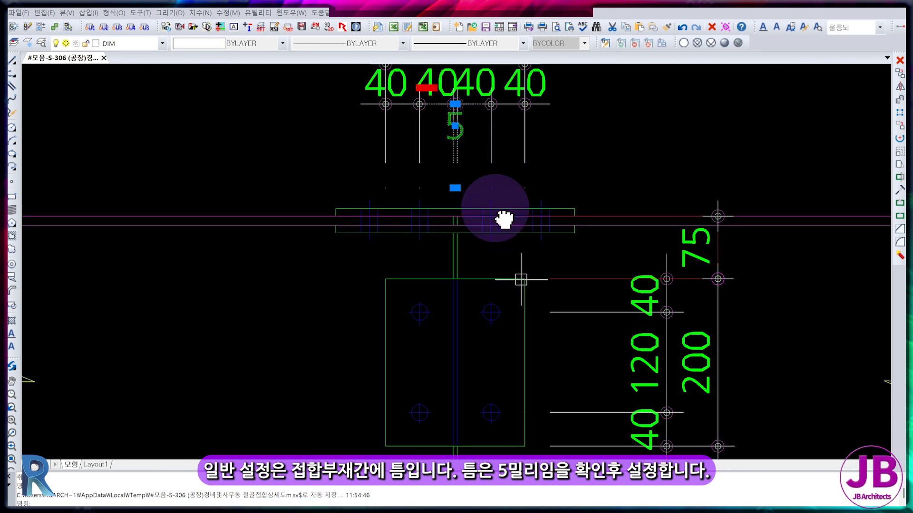
pyautogui.moveTo(504, 219); pyautogui.dragTo(485, 184, button='middle')
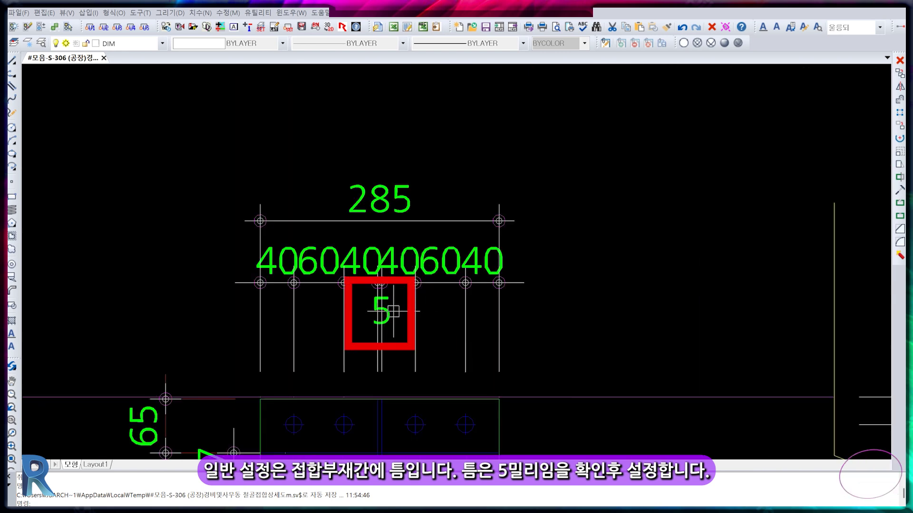
pyautogui.moveTo(406, 320)
pyautogui.mouseDown(button='middle')
pyautogui.moveTo(459, 193)
pyautogui.moveTo(473, 336)
pyautogui.mouseUp(button='middle')
pyautogui.scroll(-3, 462, 208)
pyautogui.scroll(-2, 467, 337)
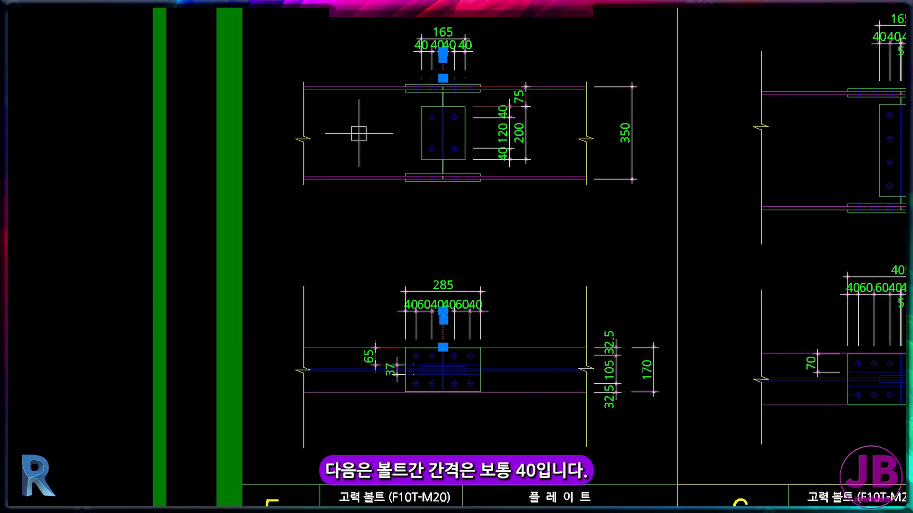
pyautogui.scroll(5, 428, 361)
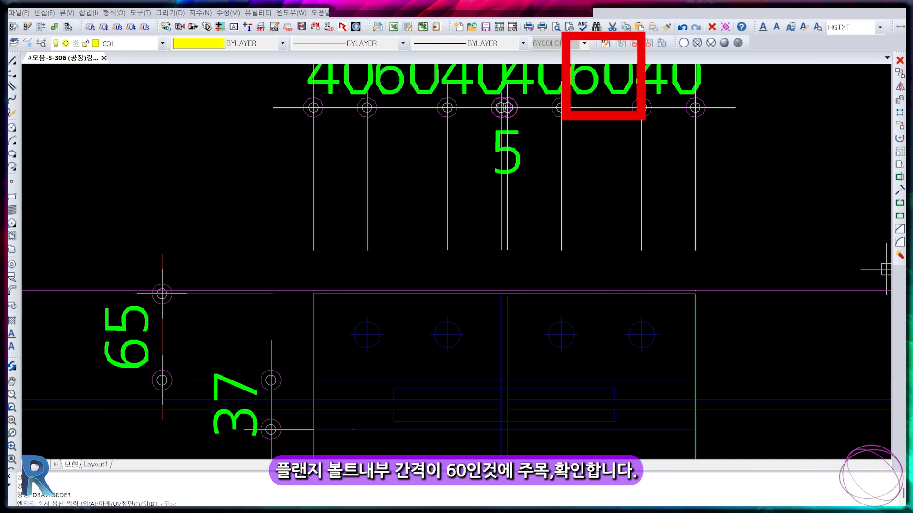
pyautogui.scroll(-4, 368, 251)
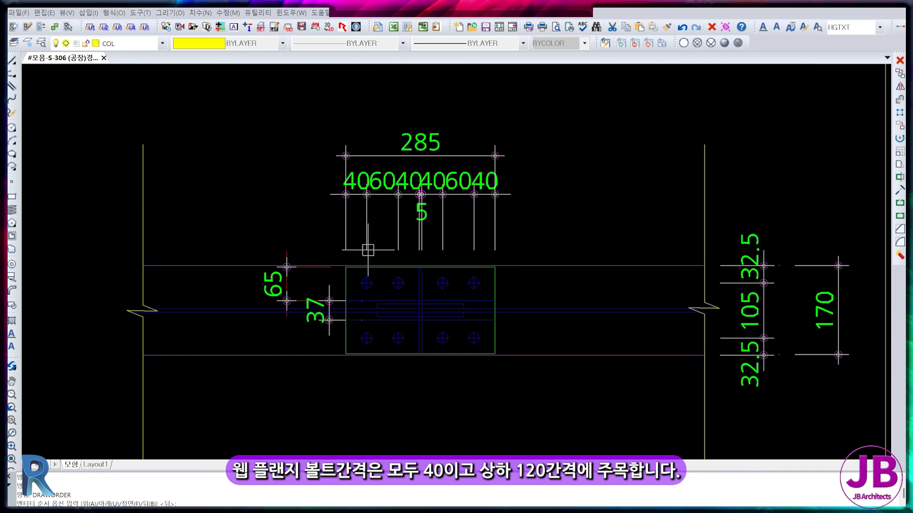
pyautogui.scroll(-5, 368, 250)
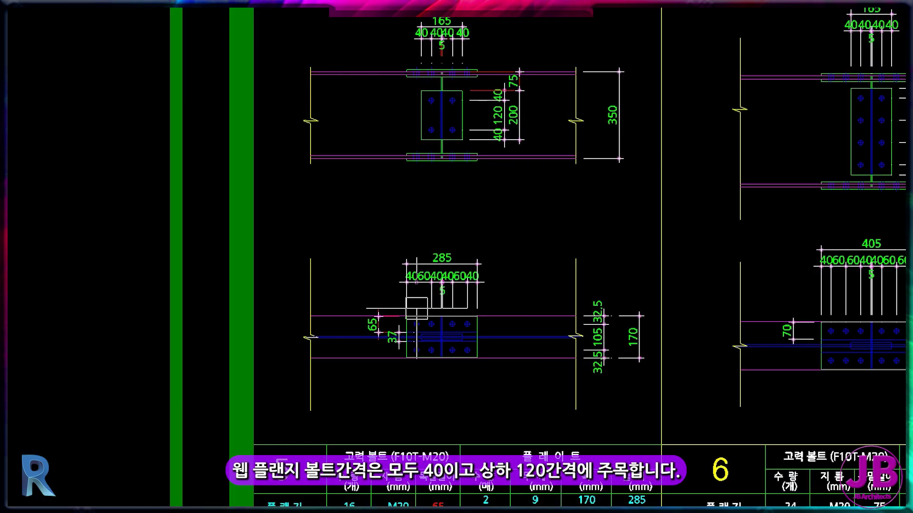
pyautogui.moveTo(493, 342); pyautogui.dragTo(487, 480, button='middle')
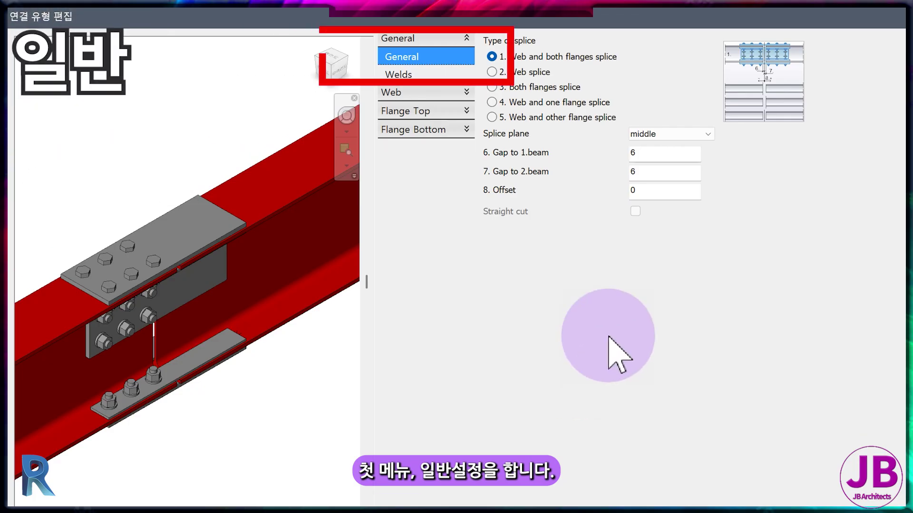
# Change the gaps to beam 1 and beam 2 from 6 to 3, keeping offset 0.
pyautogui.doubleClick(662, 153)
pyautogui.write('2.5')
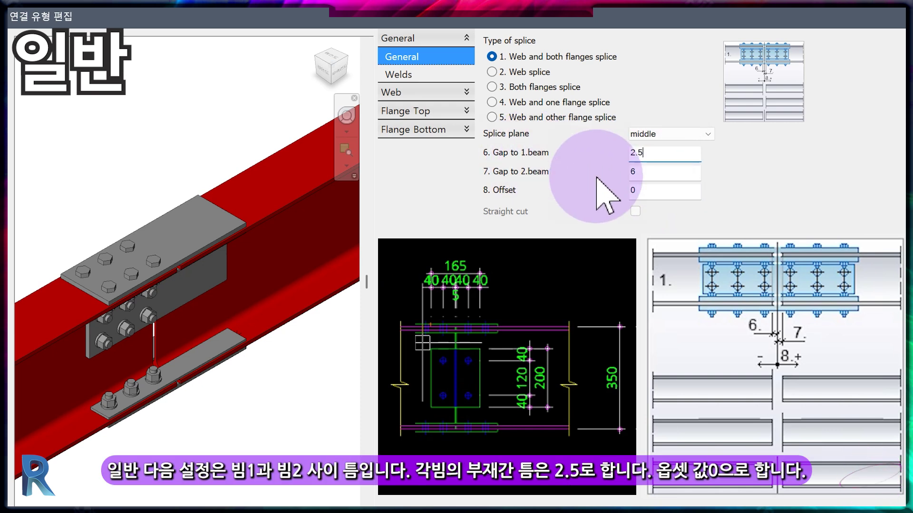
pyautogui.press('Tab')
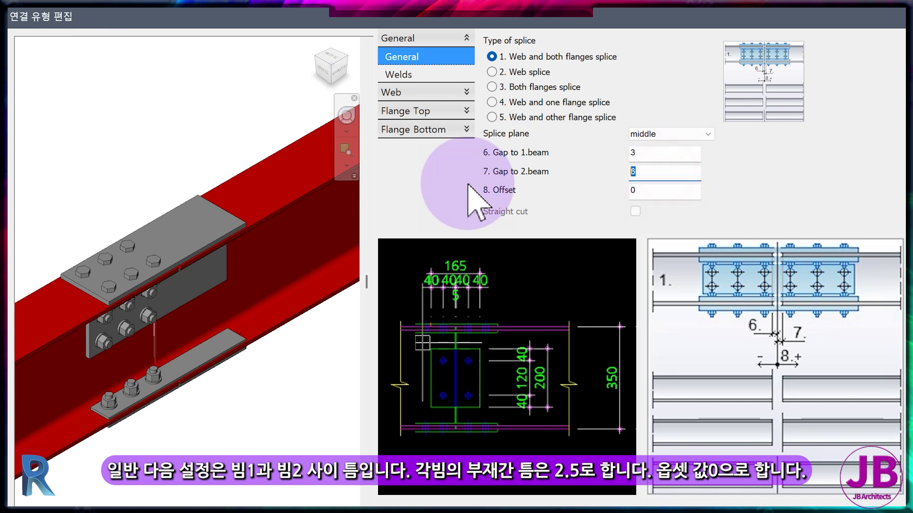
pyautogui.write('2.5')
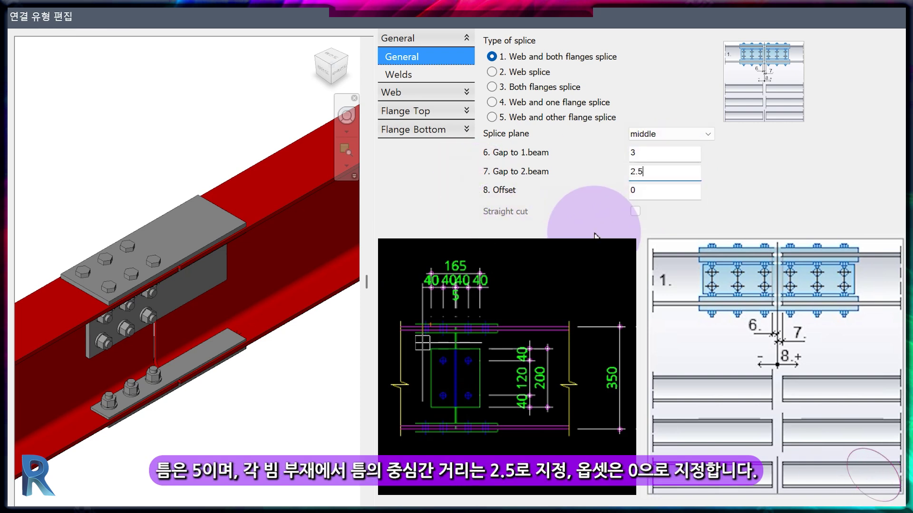
pyautogui.click(658, 190)
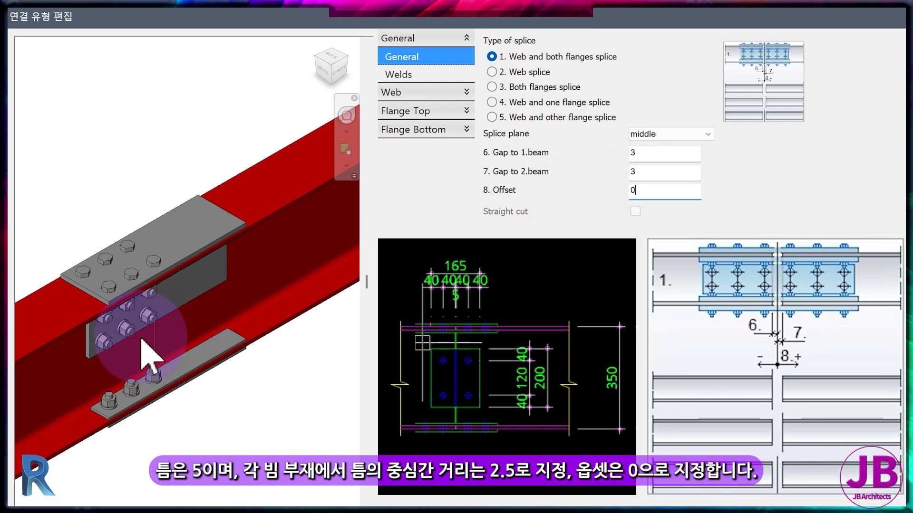
pyautogui.scroll(2, 142, 339)
pyautogui.scroll(3, 141, 338)
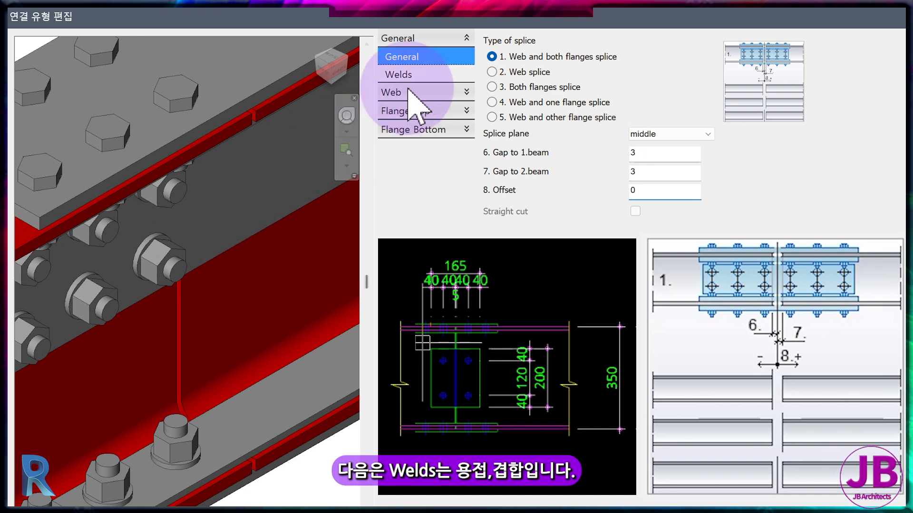
# Set beam 2 weld sizes to 2 for web plates and 3 for top and bottom flange plates.
pyautogui.click(420, 76)
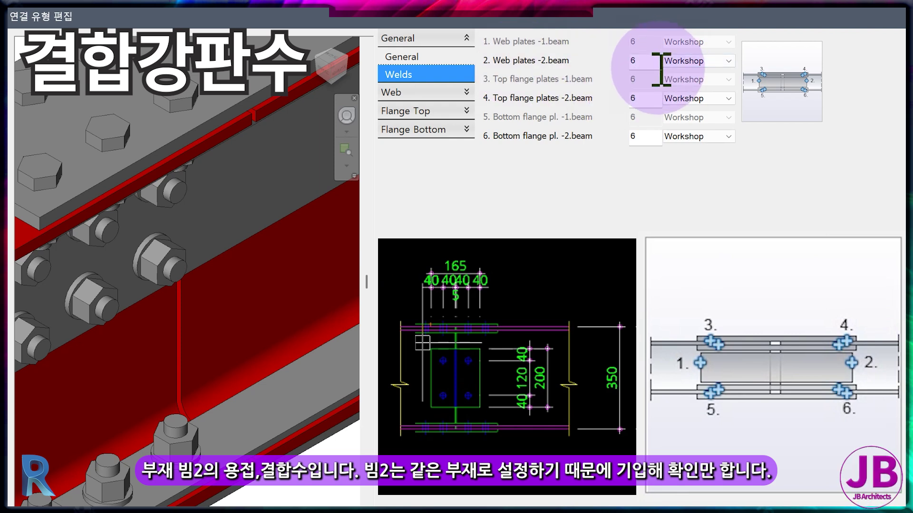
pyautogui.doubleClick(644, 60)
pyautogui.write('2')
pyautogui.doubleClick(647, 98)
pyautogui.write('3')
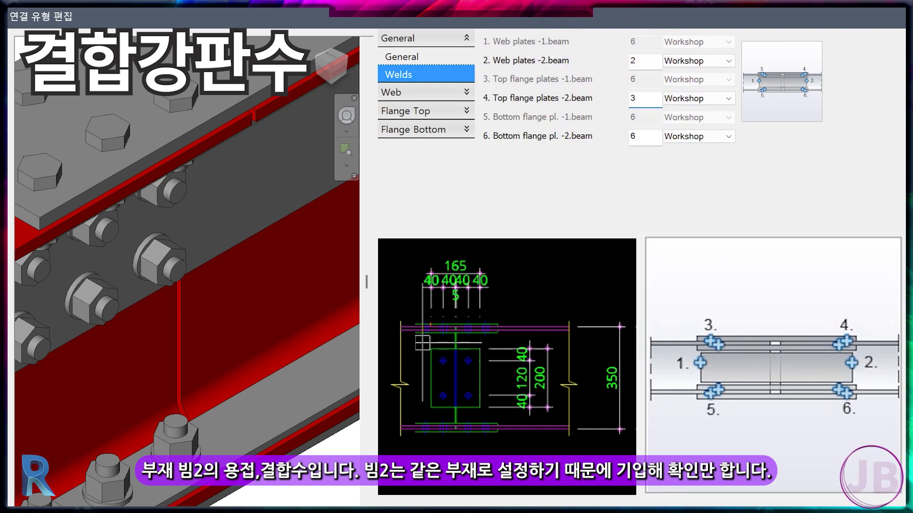
pyautogui.doubleClick(649, 136)
pyautogui.write('3')
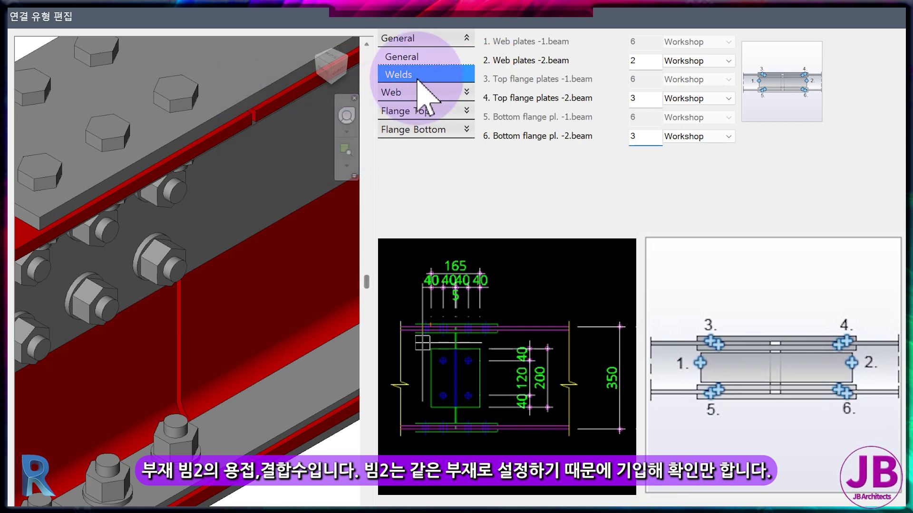
pyautogui.click(427, 96)
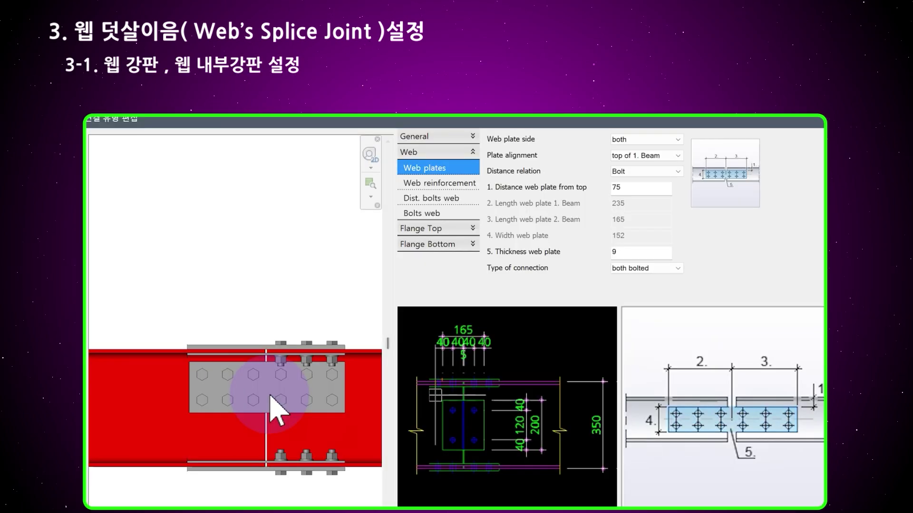
pyautogui.click(439, 183)
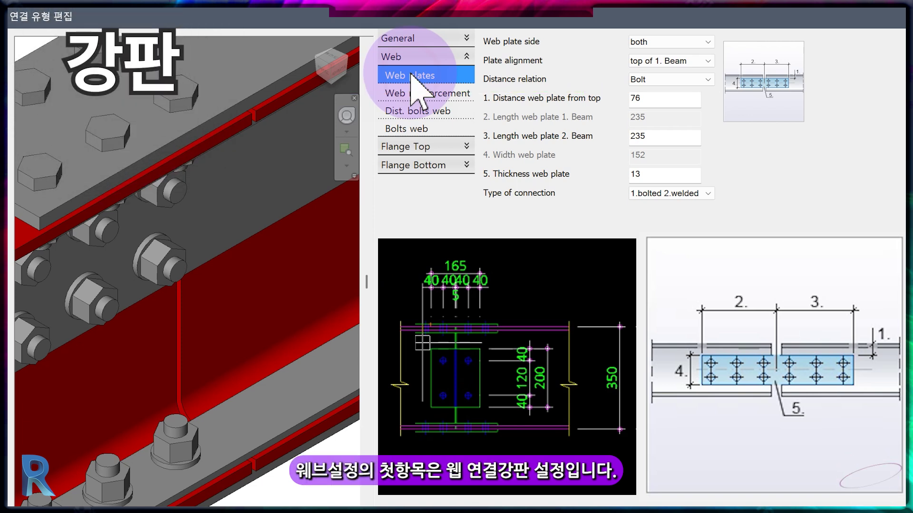
# Set Web plate side to 'both' and Plate alignment to 'top of 1. Beam'.
pyautogui.click(656, 42)
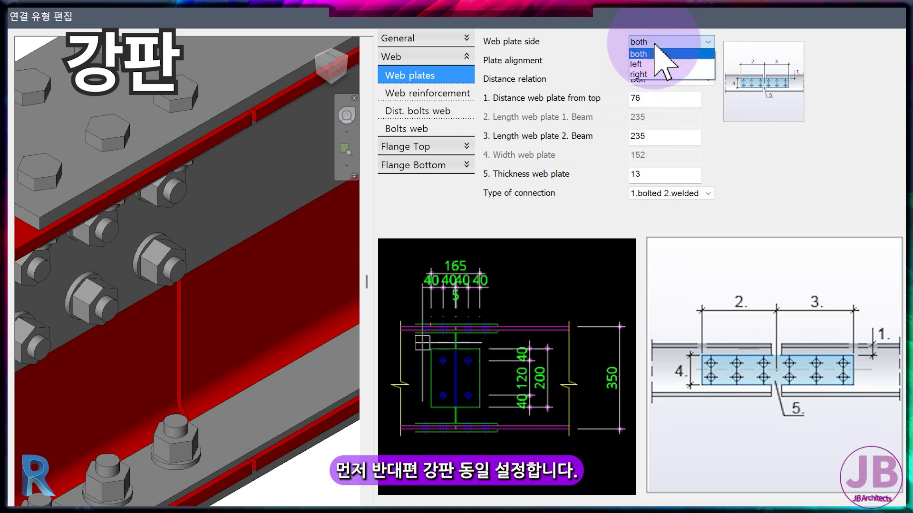
pyautogui.click(656, 45)
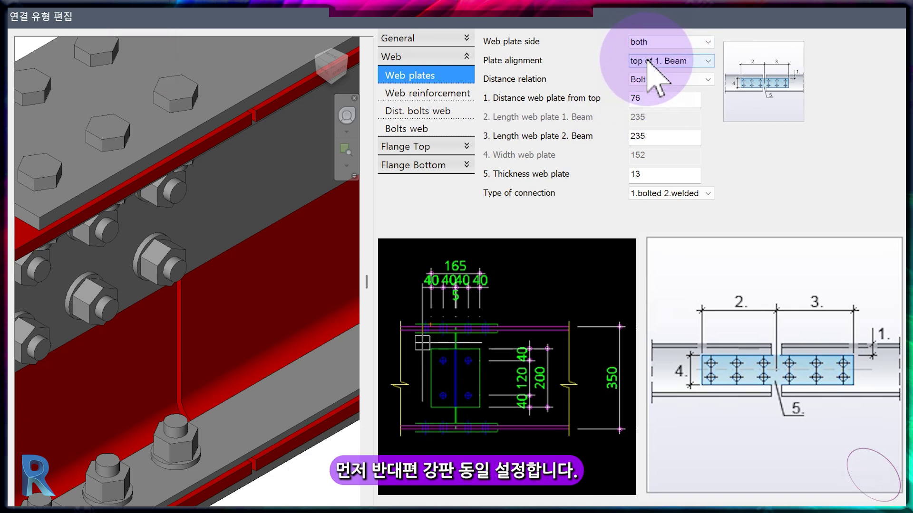
pyautogui.click(647, 60)
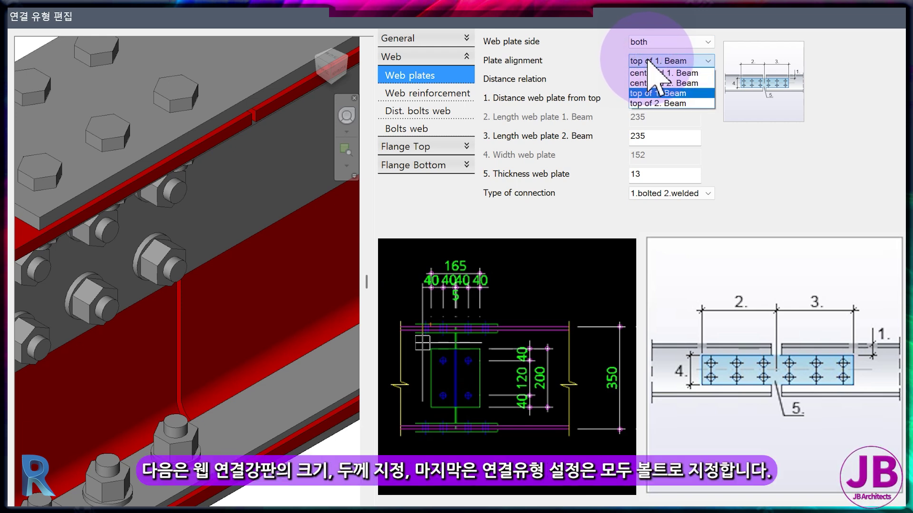
pyautogui.click(647, 61)
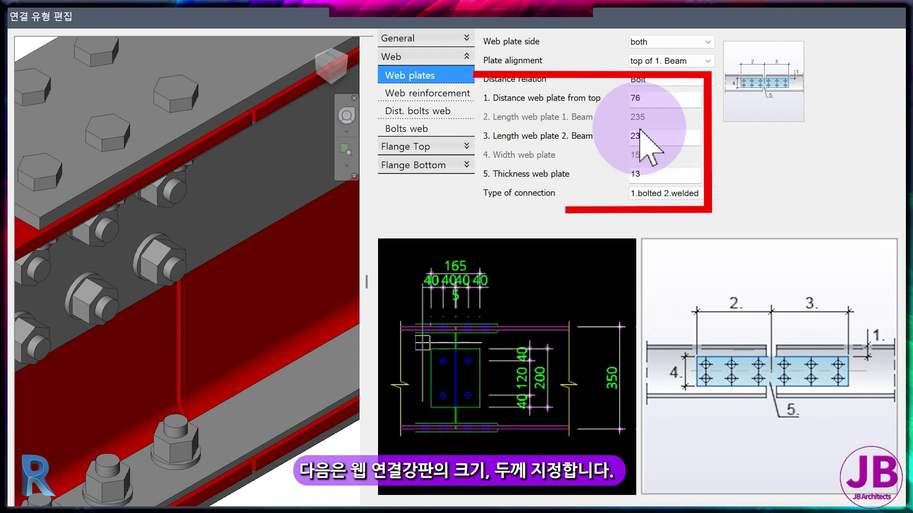
# Set web plate 5. Thickness to 9, leaving plate lengths at 235.
pyautogui.doubleClick(656, 176)
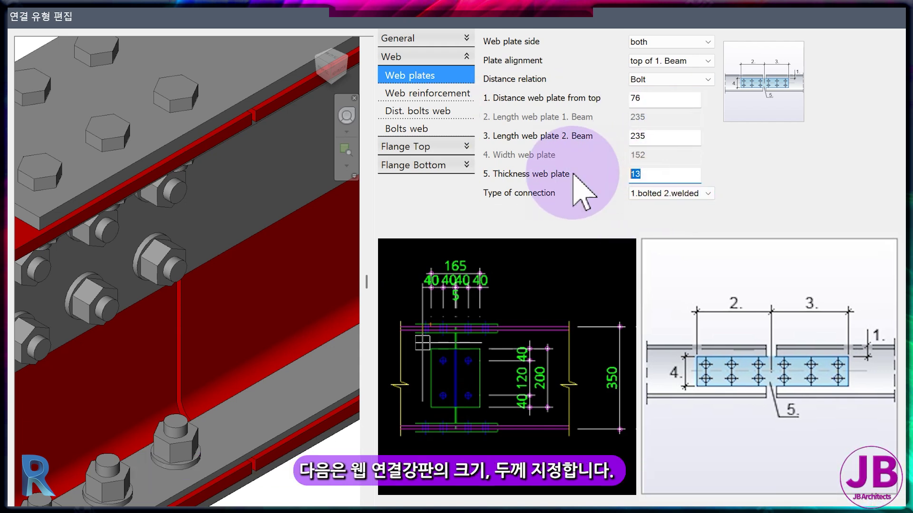
pyautogui.write('9')
pyautogui.click(684, 137)
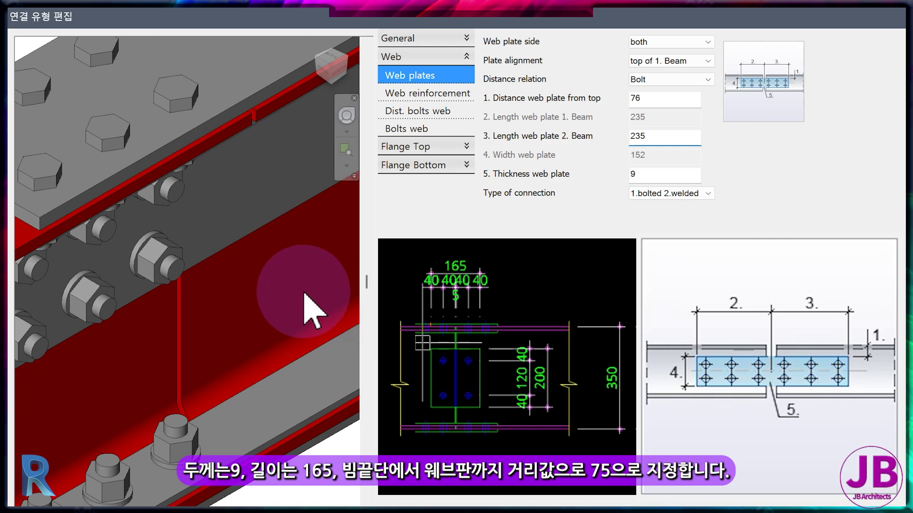
pyautogui.scroll(-3, 313, 309)
pyautogui.scroll(-3, 305, 307)
pyautogui.moveTo(302, 306); pyautogui.dragTo(303, 342, button='middle')
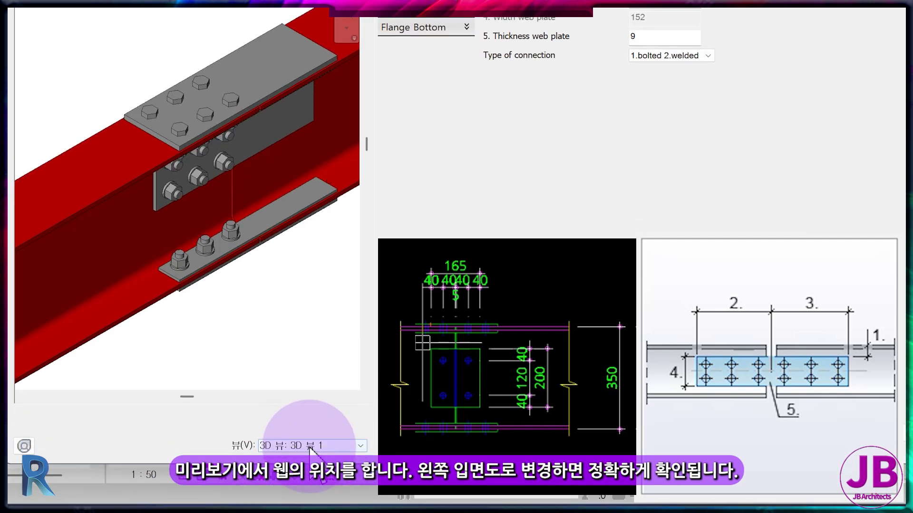
# Switch the splice preview to an elevation view, zoomed and centered on the bolted web plate.
pyautogui.click(306, 439)
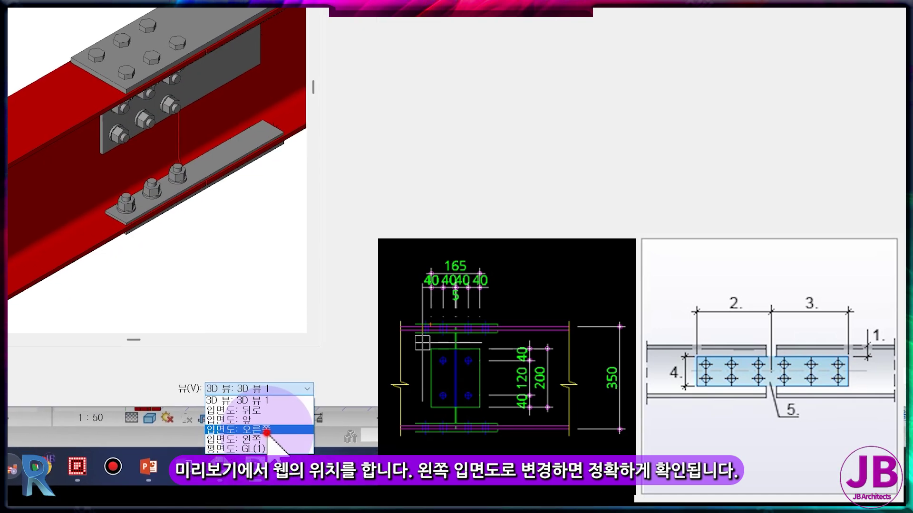
pyautogui.click(260, 439)
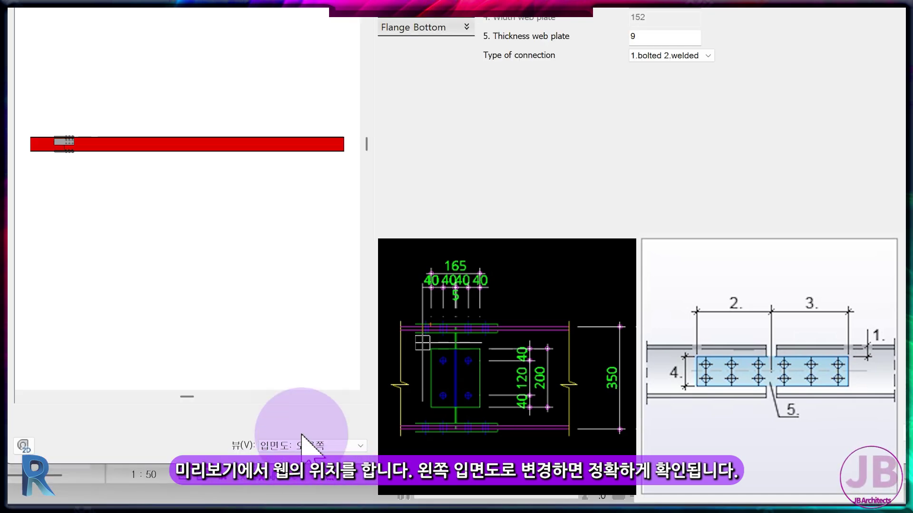
pyautogui.scroll(2, 319, 389)
pyautogui.scroll(2, 343, 399)
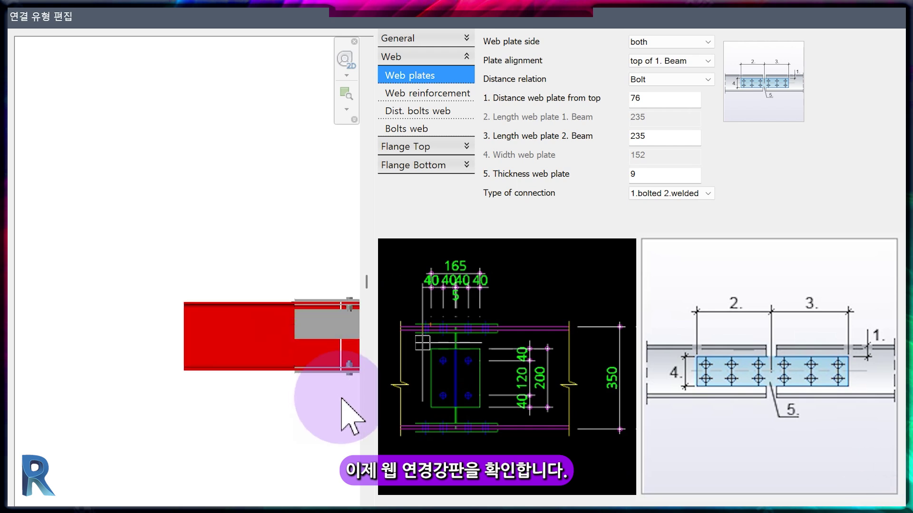
pyautogui.scroll(3, 190, 390)
pyautogui.scroll(3, 114, 361)
pyautogui.moveTo(112, 339); pyautogui.dragTo(312, 463, button='middle')
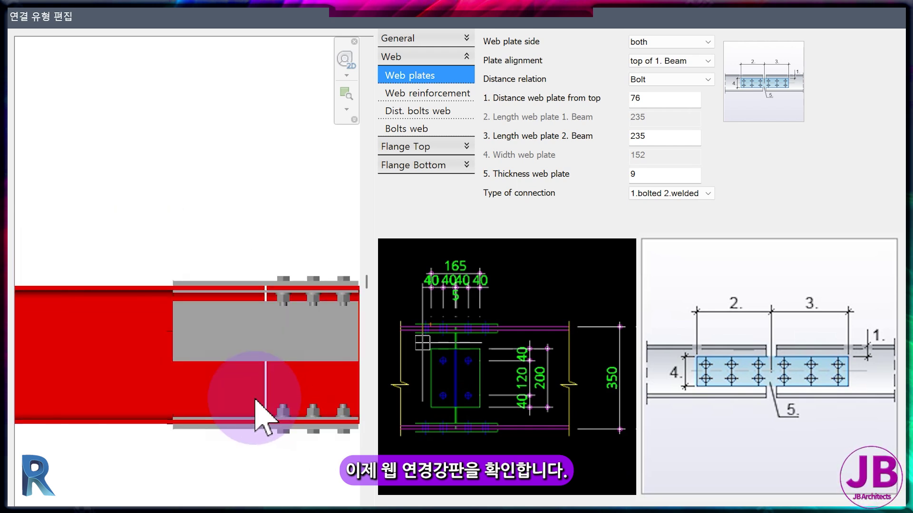
pyautogui.moveTo(265, 418); pyautogui.dragTo(247, 430, button='middle')
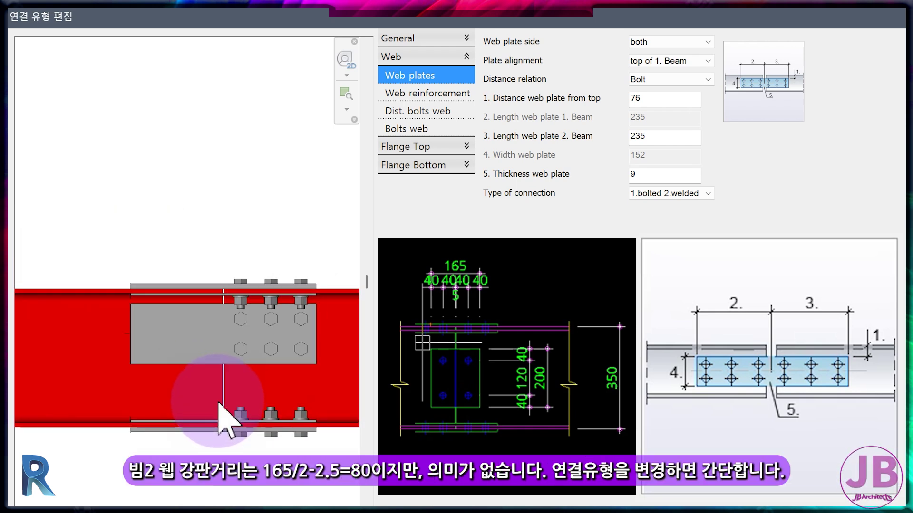
# Set beam 2 web plate length 165, distance from top 75, and connection type 'both bolted'.
pyautogui.doubleClick(656, 135)
pyautogui.write('165')
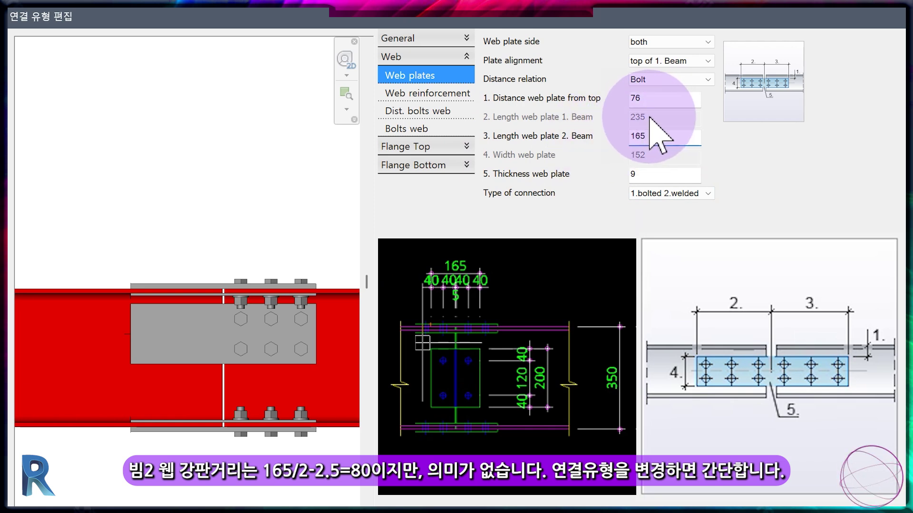
pyautogui.click(669, 102)
pyautogui.doubleClick(665, 101)
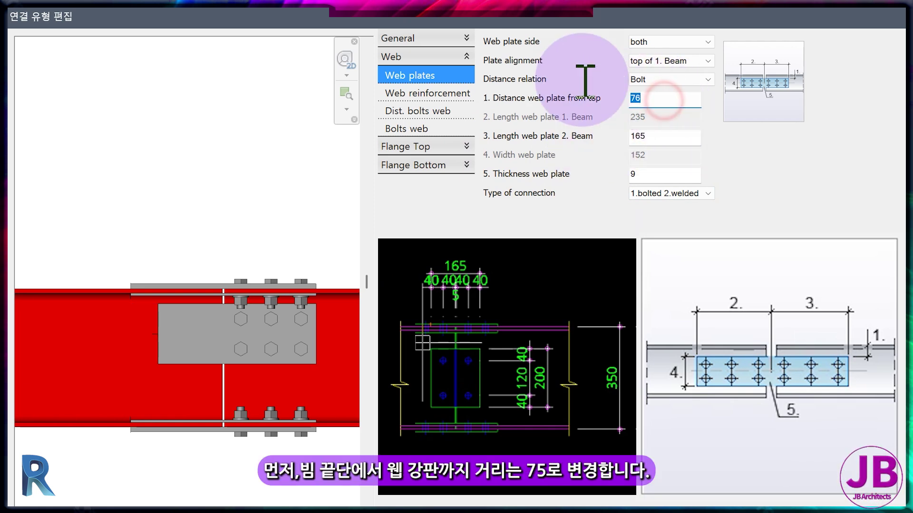
pyautogui.write('75')
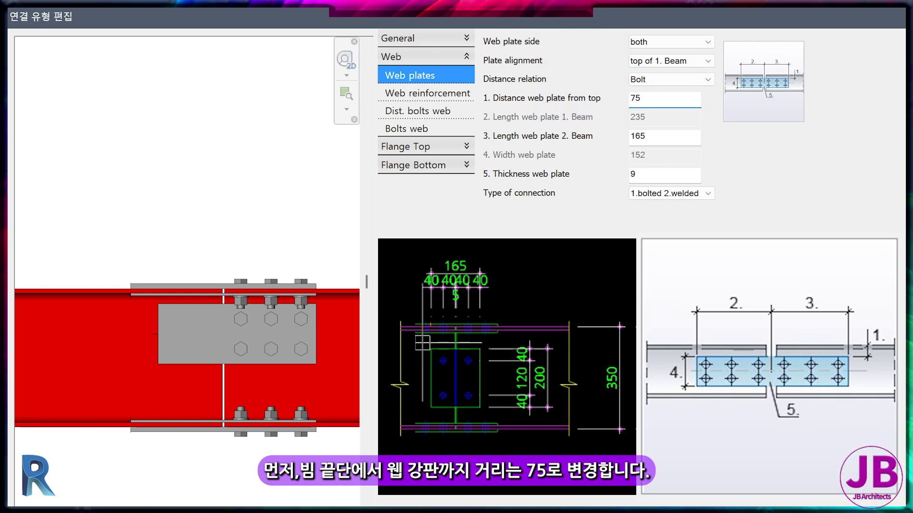
pyautogui.click(667, 140)
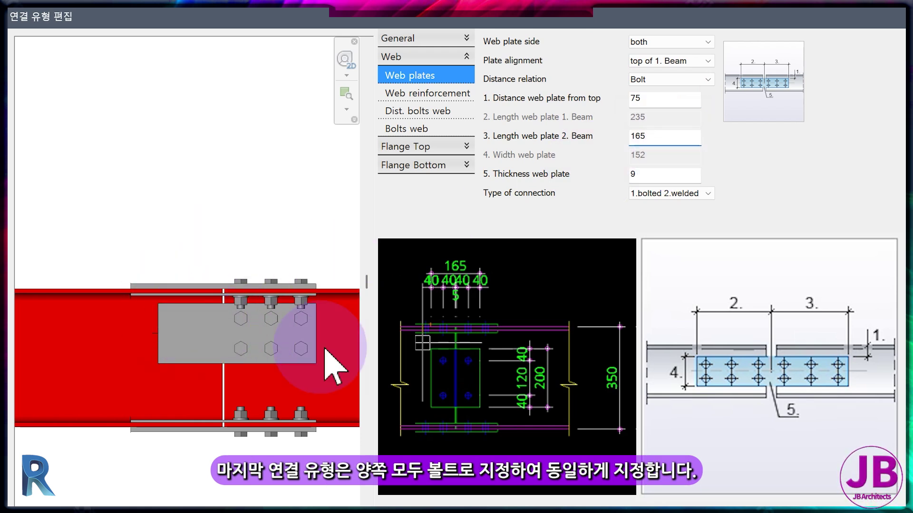
pyautogui.click(665, 193)
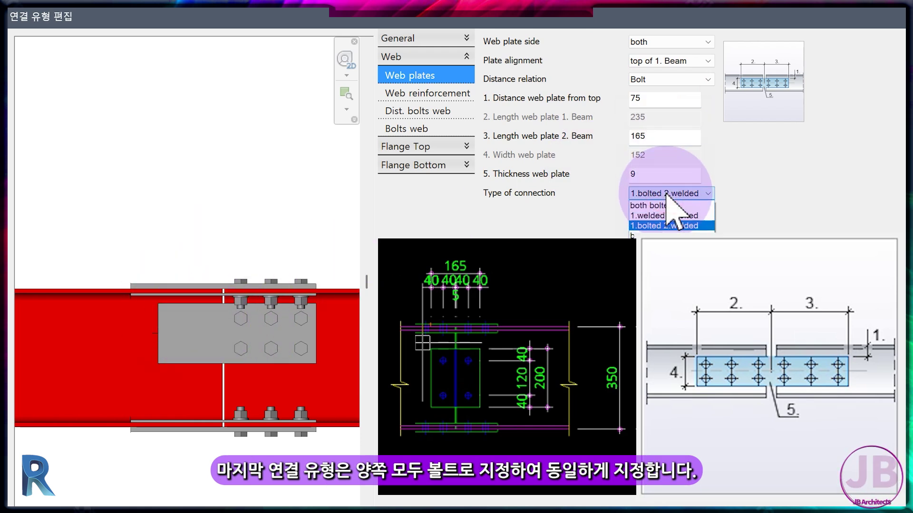
pyautogui.click(668, 202)
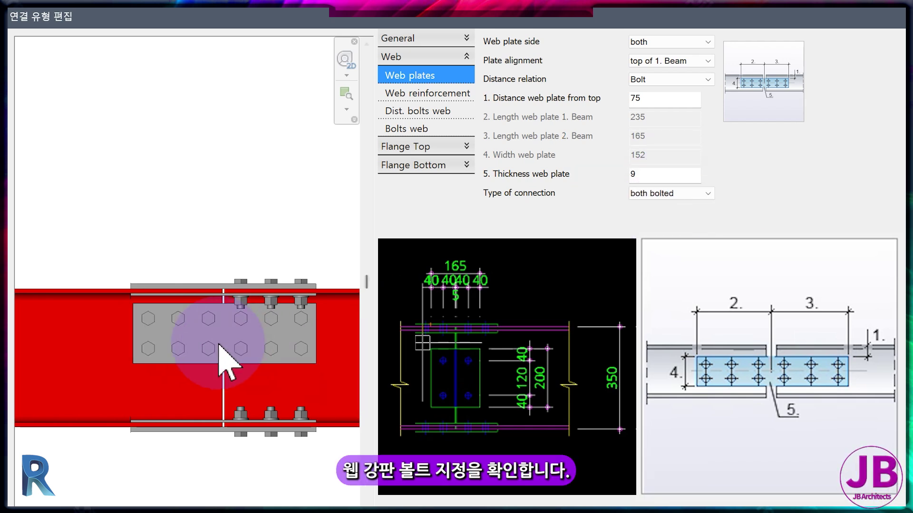
# Give the web reinforcing plate Length 165 and Width 200, then show Dist. bolts web.
pyautogui.click(432, 94)
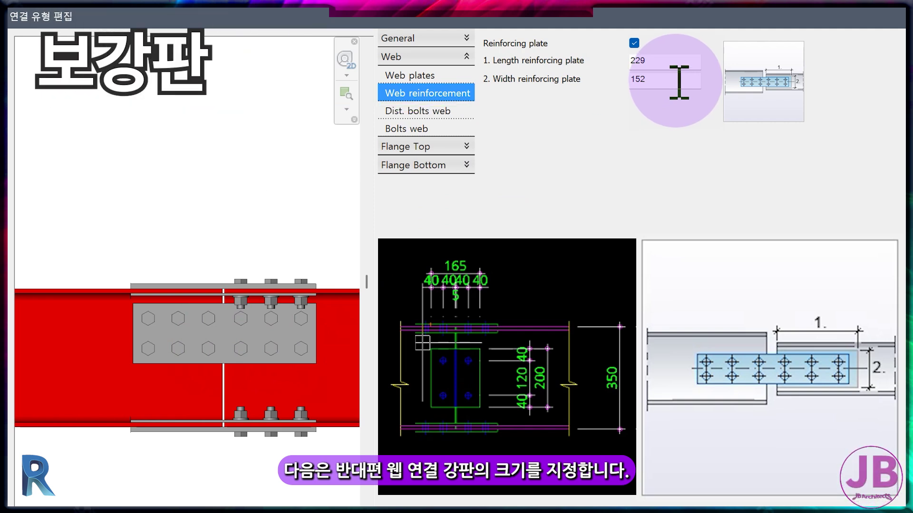
pyautogui.doubleClick(676, 63)
pyautogui.write('165')
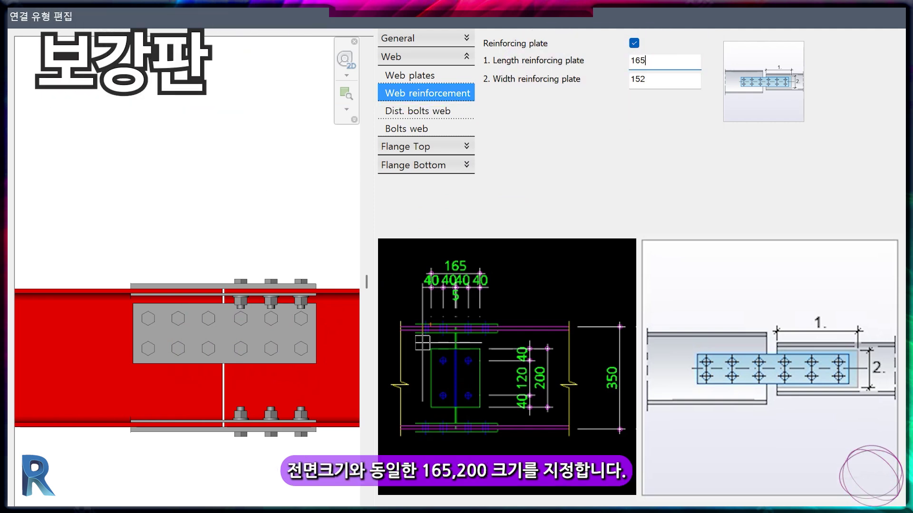
pyautogui.doubleClick(684, 80)
pyautogui.write('200')
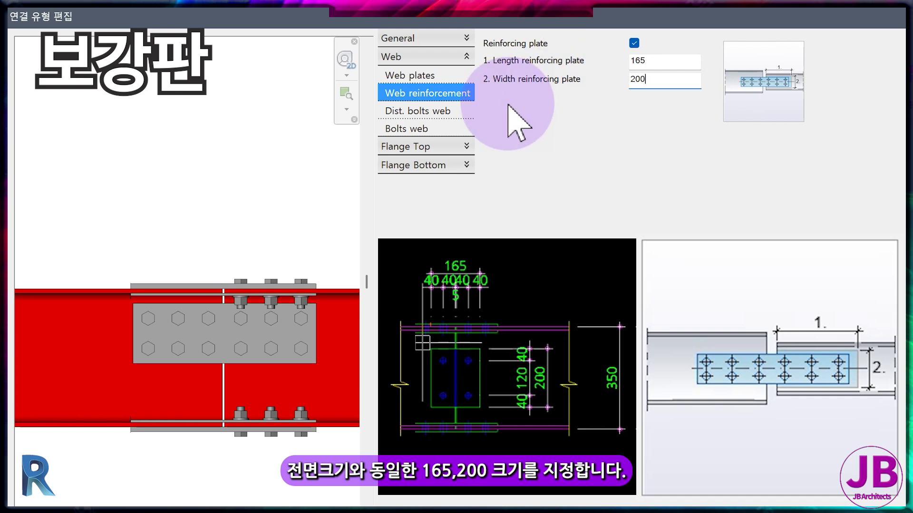
pyautogui.click(440, 113)
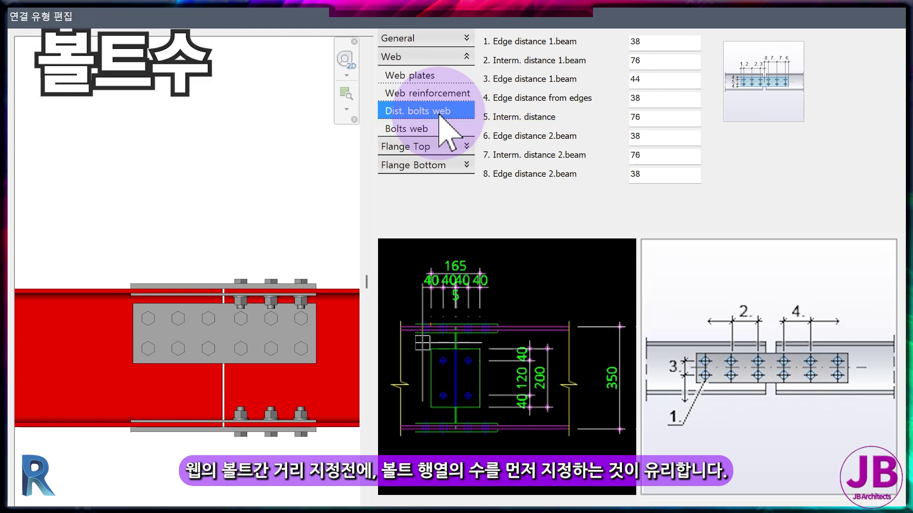
# Set web bolts to 1 column per beam, 2 rows, with connection type 'all site'.
pyautogui.click(440, 130)
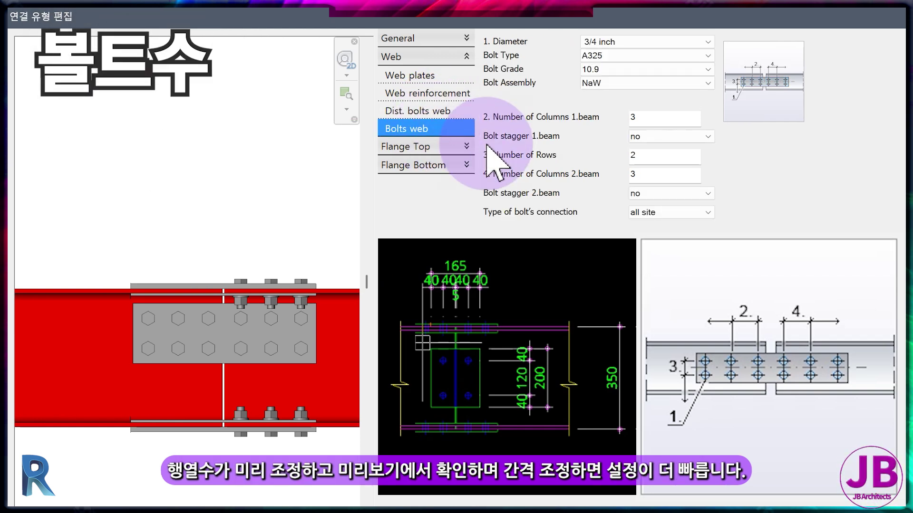
pyautogui.doubleClick(634, 117)
pyautogui.write('1')
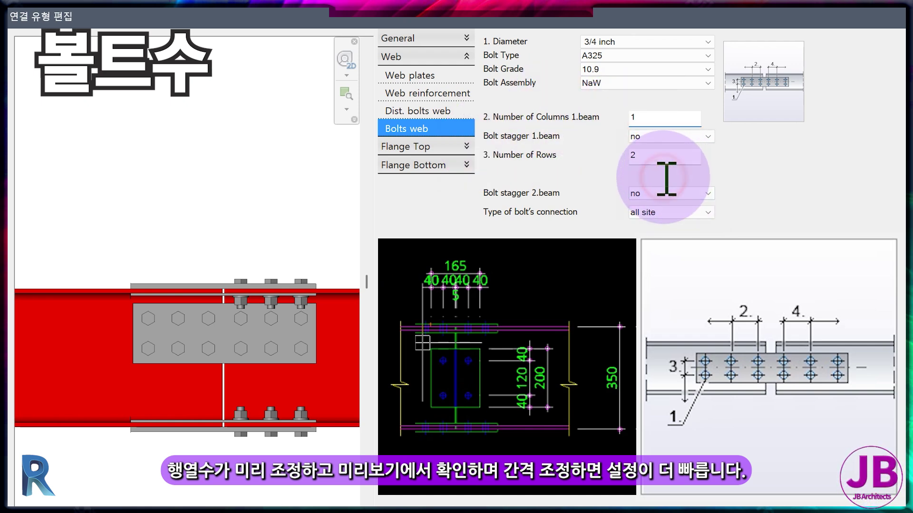
pyautogui.doubleClick(666, 173)
pyautogui.write('5')
pyautogui.click(647, 154)
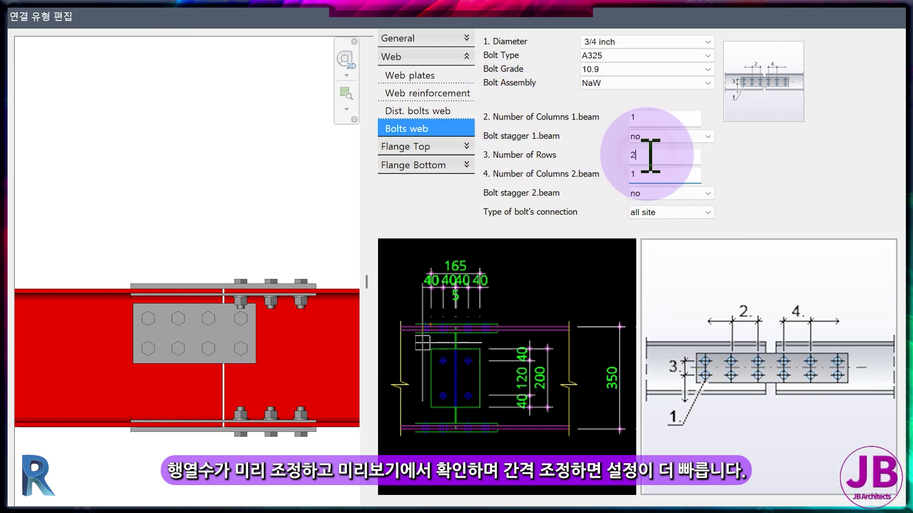
pyautogui.write('2')
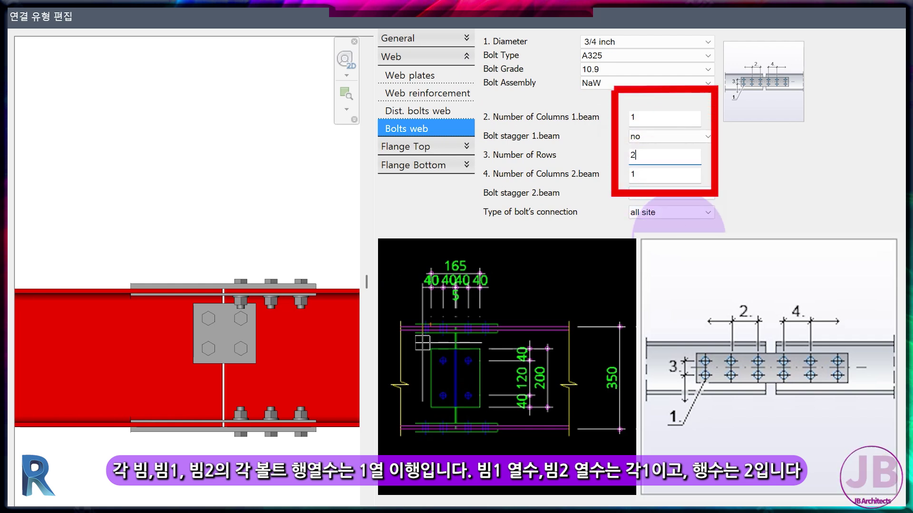
pyautogui.click(668, 214)
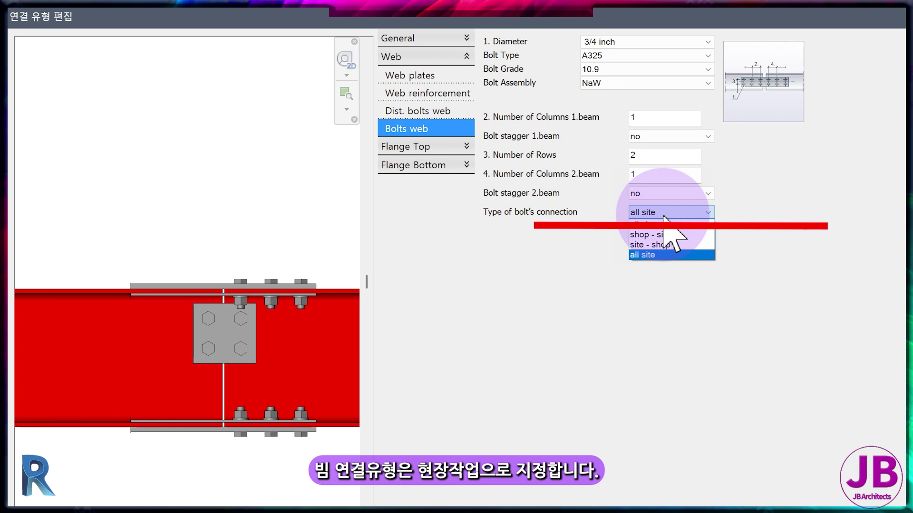
pyautogui.click(659, 254)
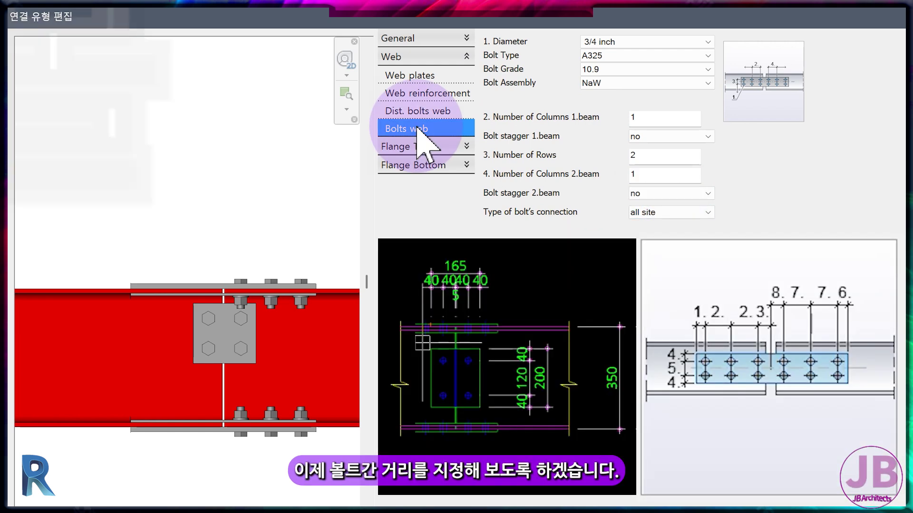
pyautogui.click(420, 111)
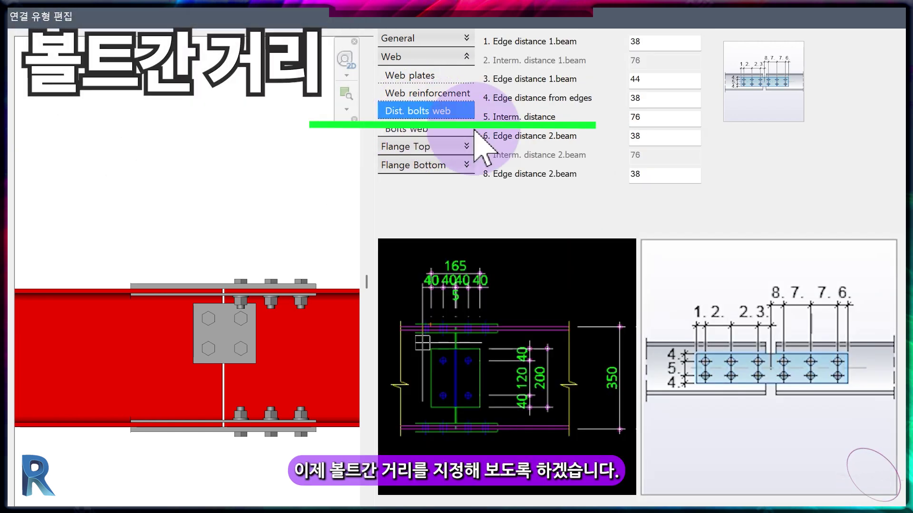
# Enter web bolt distances: 40 at beam edges, 43 from plate edges, 120 between rows.
pyautogui.click(661, 41)
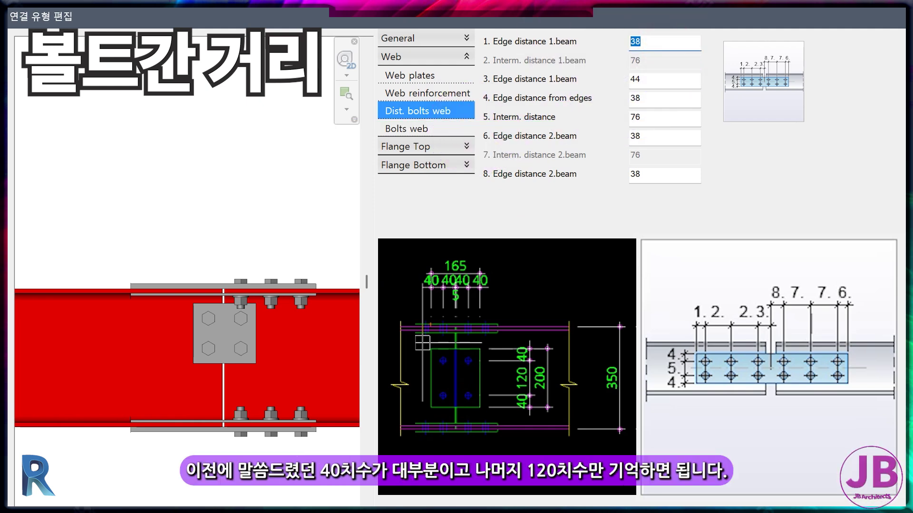
pyautogui.write('40')
pyautogui.click(680, 87)
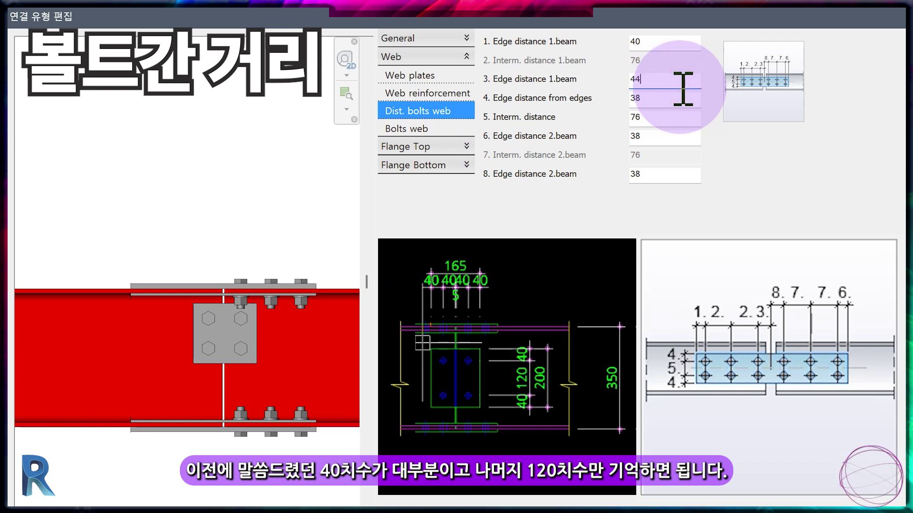
pyautogui.press('BackSpace')
pyautogui.write('0')
pyautogui.click(674, 98)
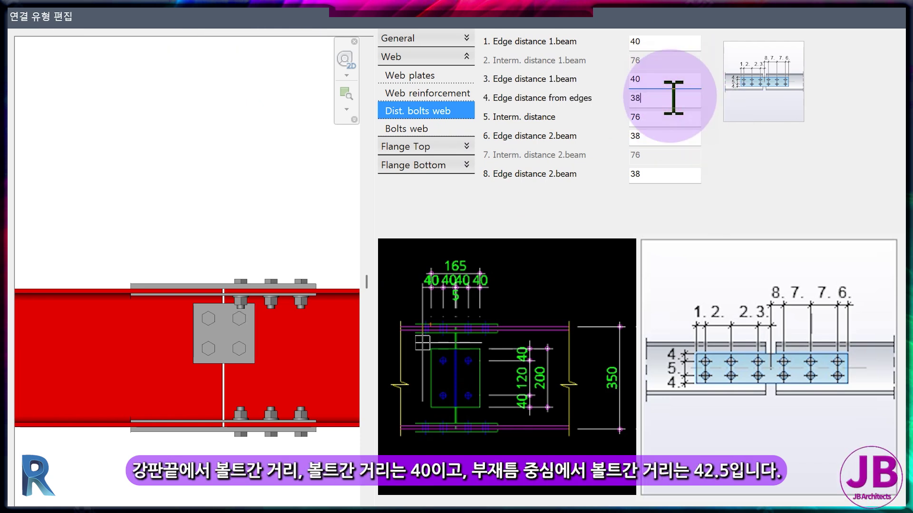
pyautogui.moveTo(673, 97); pyautogui.dragTo(597, 93)
pyautogui.write('42')
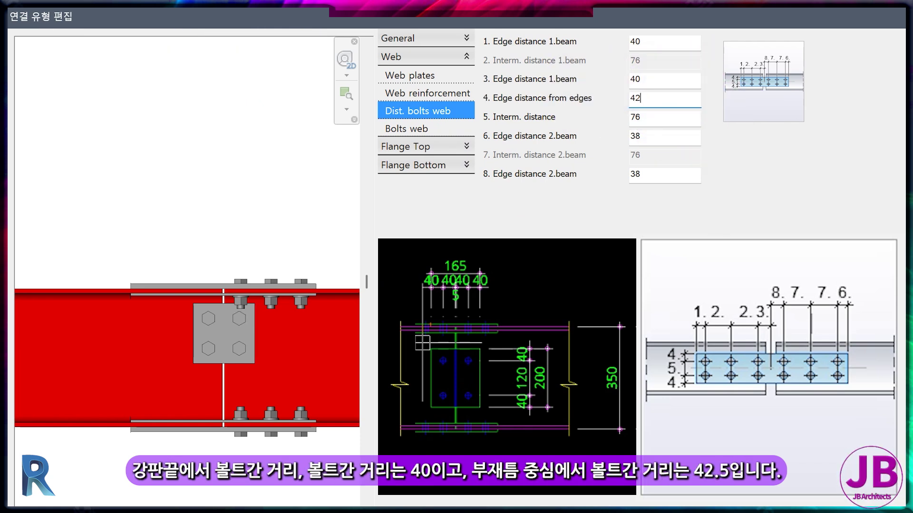
pyautogui.write('120')
pyautogui.press('Tab')
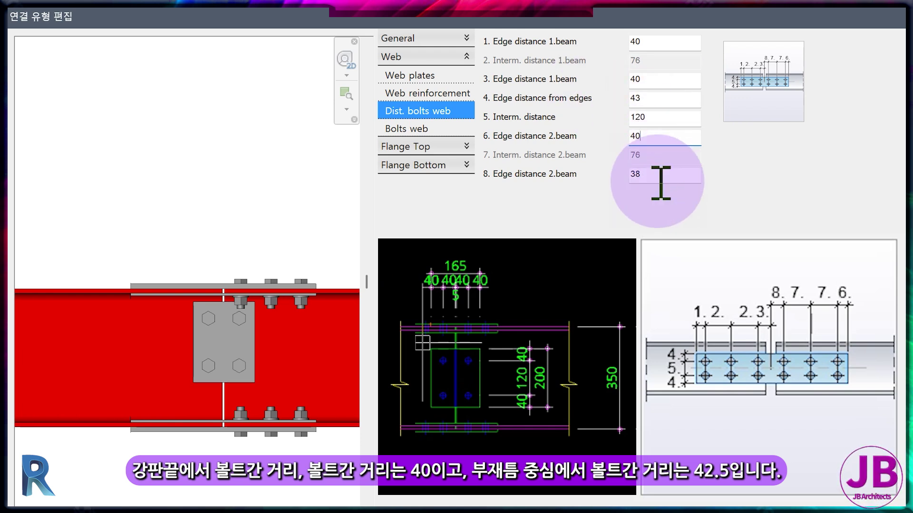
pyautogui.moveTo(666, 179); pyautogui.dragTo(540, 173)
pyautogui.write('42.5')
pyautogui.click(693, 146)
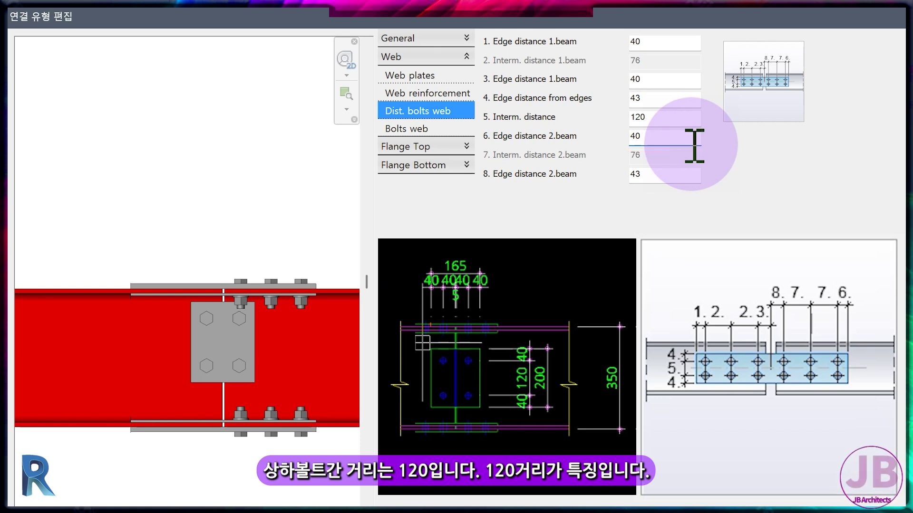
# Keep web plate distance from top at 75, change Distance relation to Plate, and confirm with 확인 (OK).
pyautogui.click(427, 128)
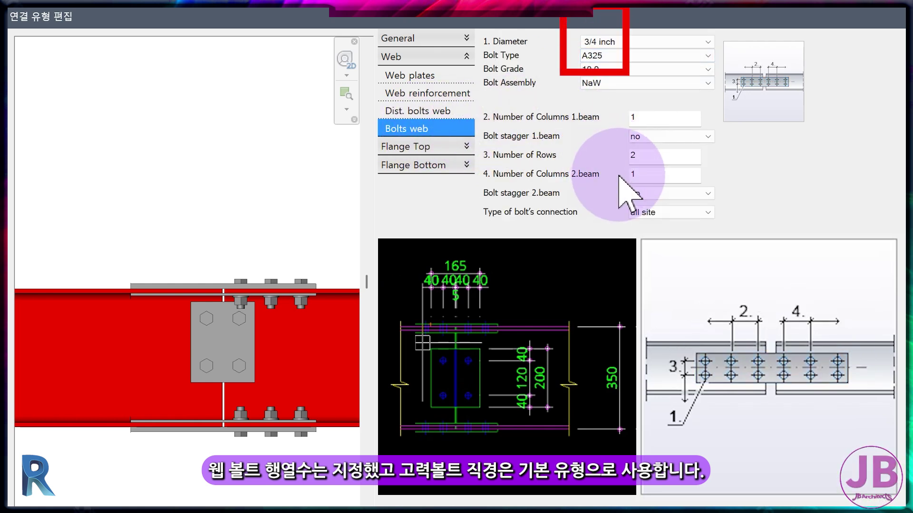
pyautogui.click(407, 75)
pyautogui.doubleClick(665, 99)
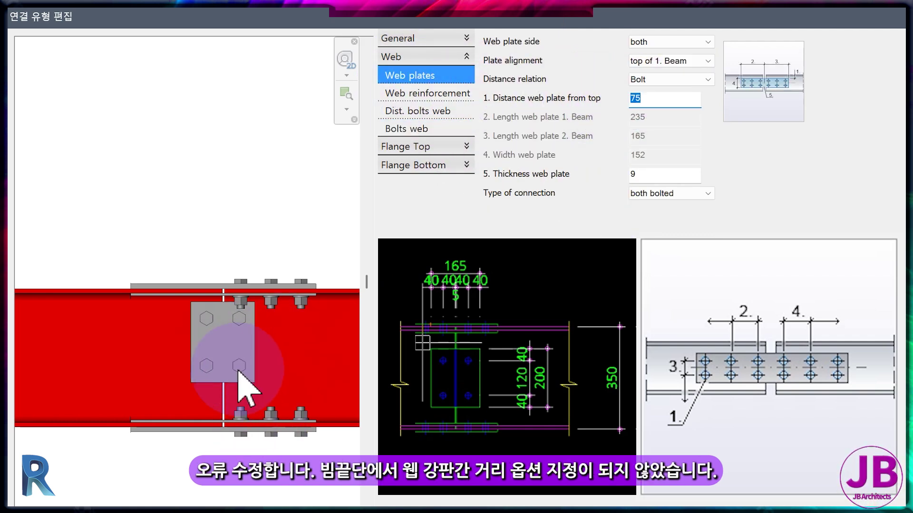
pyautogui.press('Return')
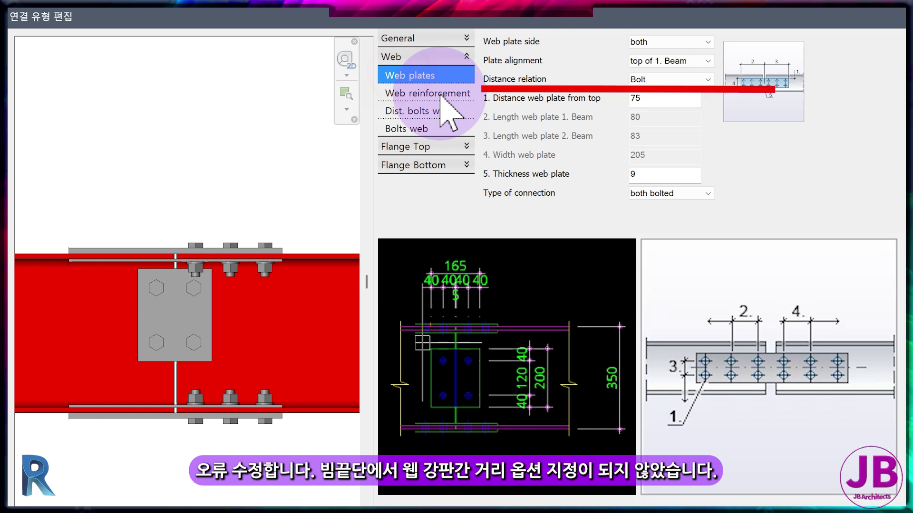
pyautogui.click(643, 82)
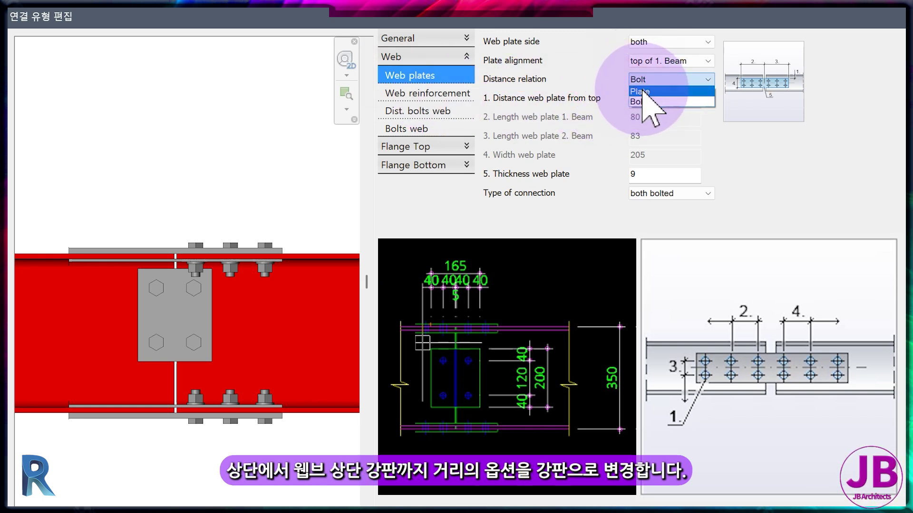
pyautogui.click(644, 94)
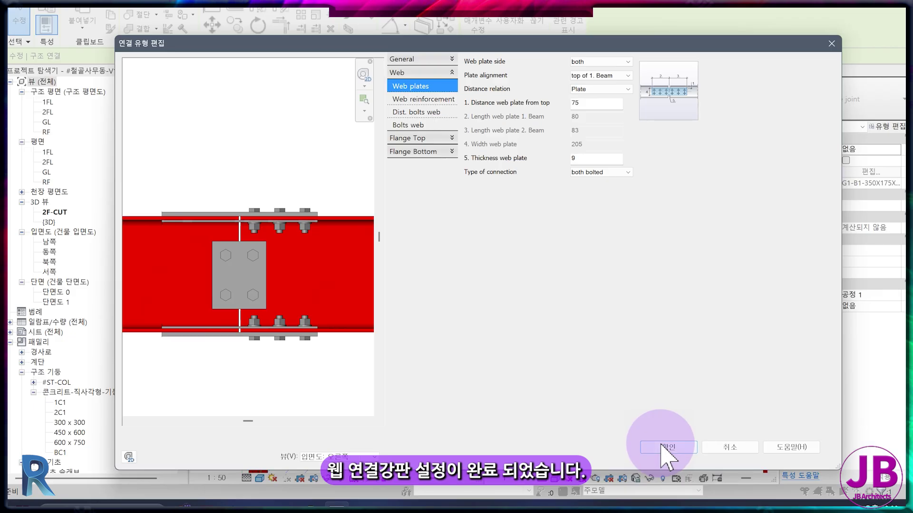
pyautogui.click(667, 447)
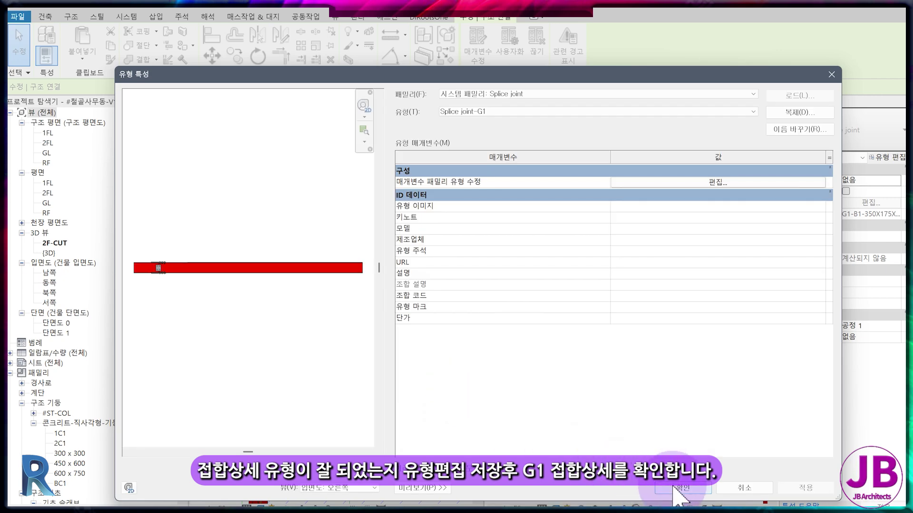
# Apply the type properties and check the splice joint from the front and left views.
pyautogui.click(673, 484)
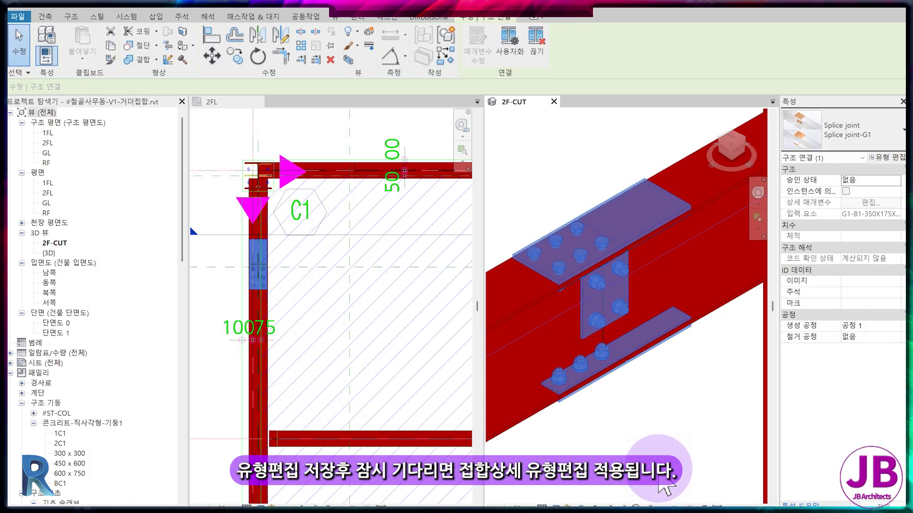
pyautogui.click(665, 430)
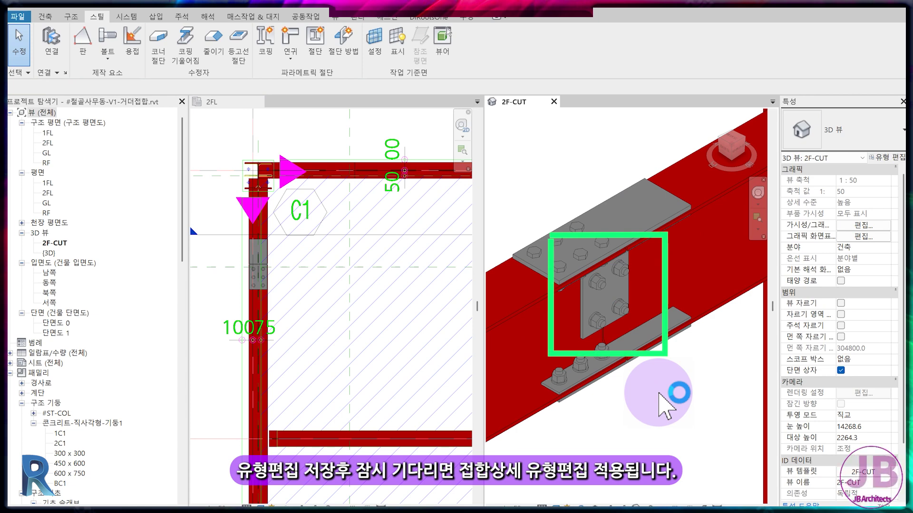
pyautogui.click(613, 312)
pyautogui.scroll(-3, 578, 217)
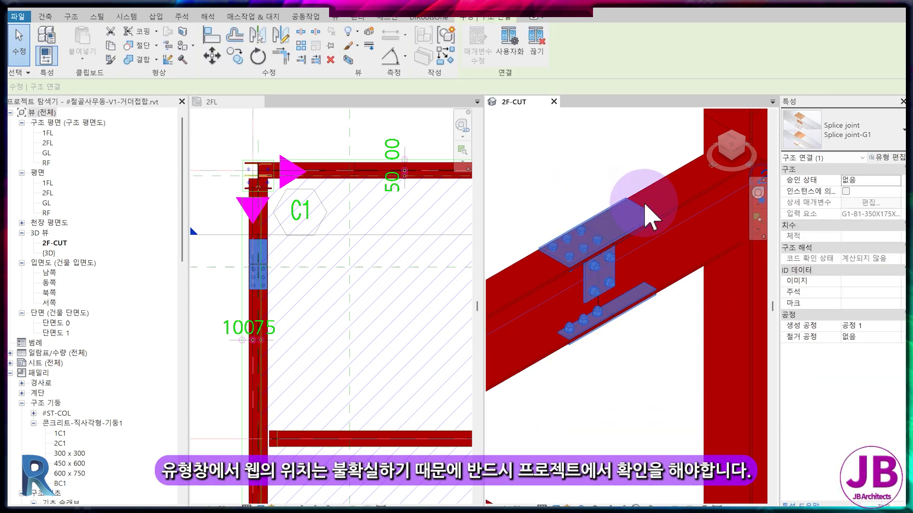
pyautogui.click(723, 153)
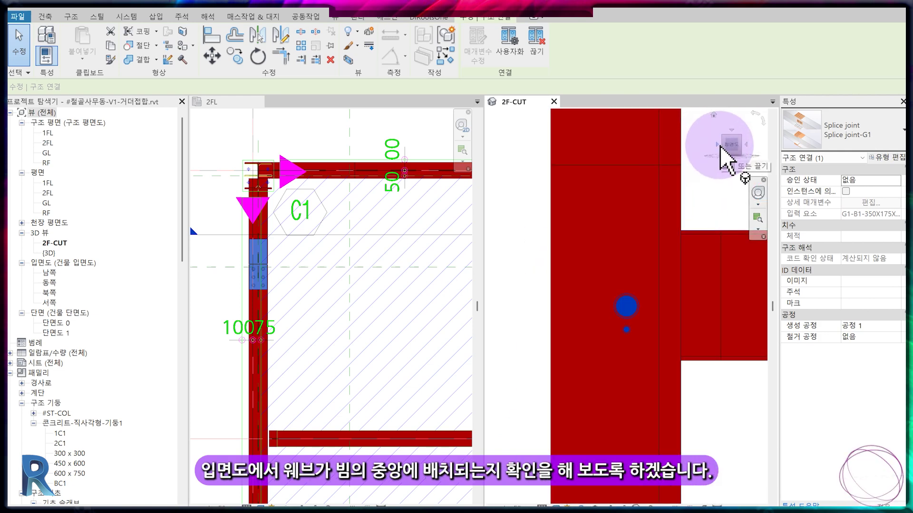
pyautogui.click(716, 144)
pyautogui.press('Escape')
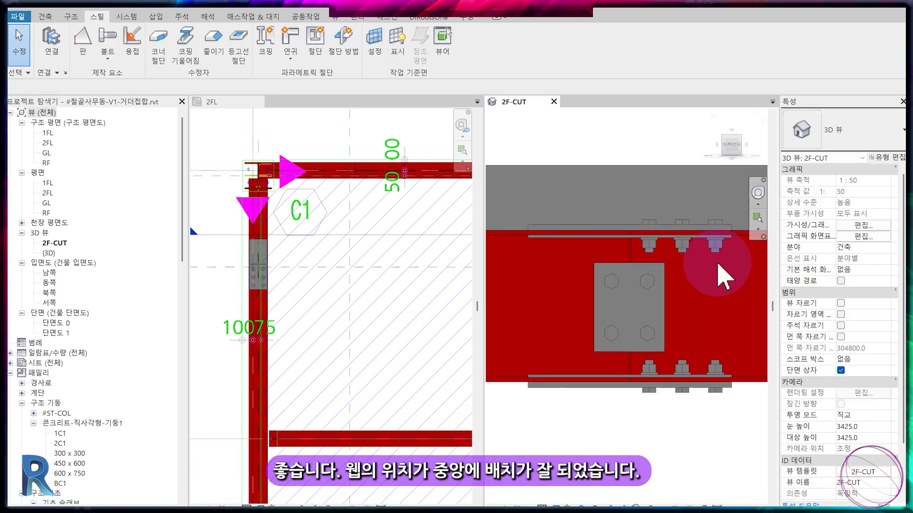
# Return the 2F-CUT view to isometric, zoom onto the splice, and select the splice plate.
pyautogui.click(741, 138)
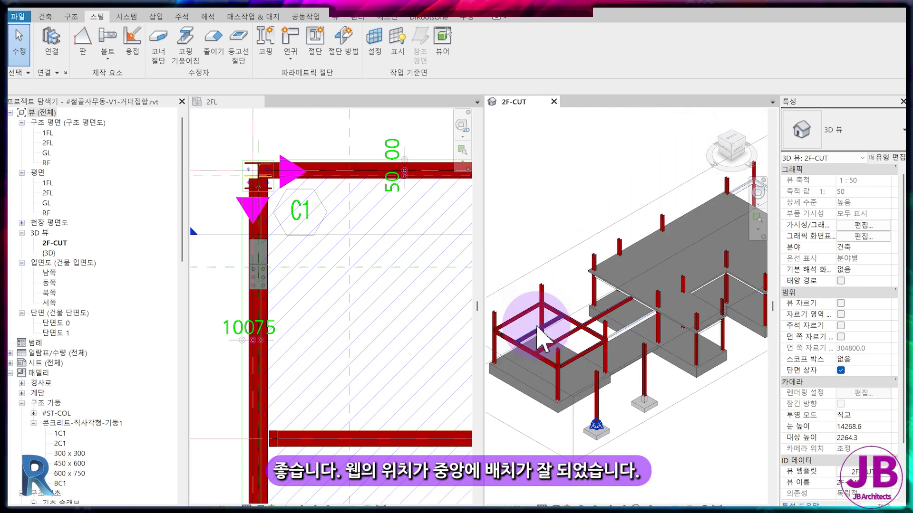
pyautogui.scroll(2, 537, 328)
pyautogui.moveTo(603, 352); pyautogui.dragTo(646, 361, button='middle')
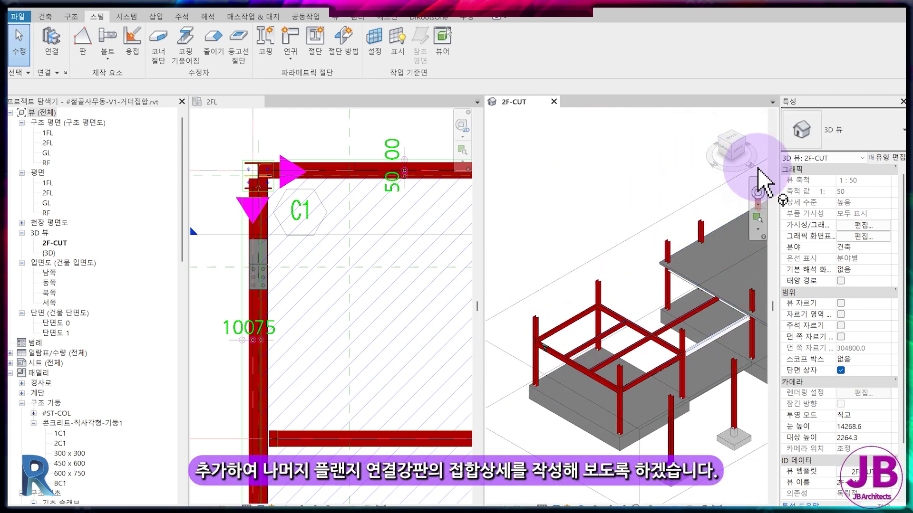
pyautogui.click(745, 138)
pyautogui.scroll(3, 668, 295)
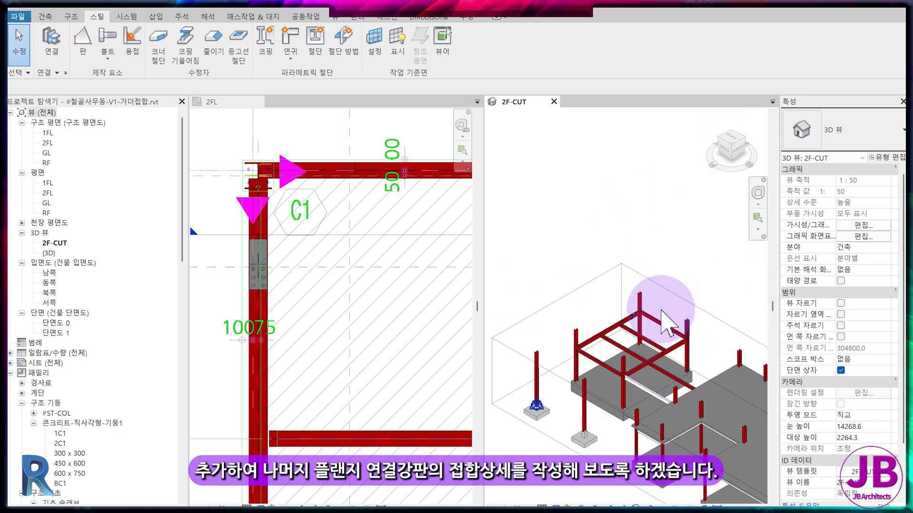
pyautogui.scroll(3, 670, 363)
pyautogui.scroll(3, 671, 364)
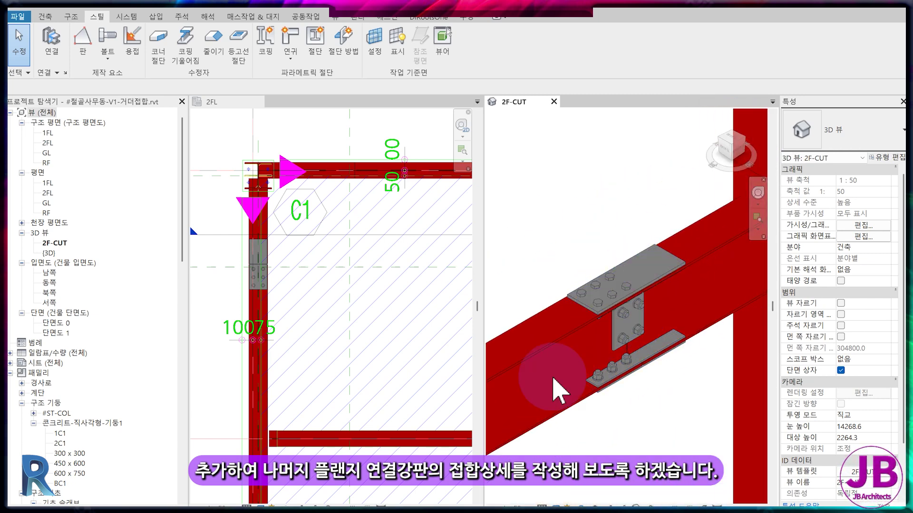
pyautogui.click(665, 273)
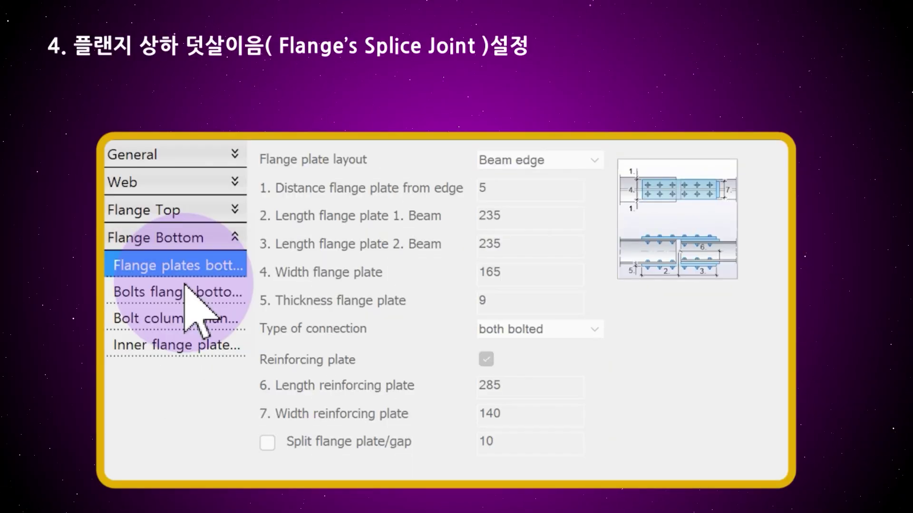
# Review the Bolts flange bottom, Bolt columns flange and Inner flange plate settings.
pyautogui.click(183, 292)
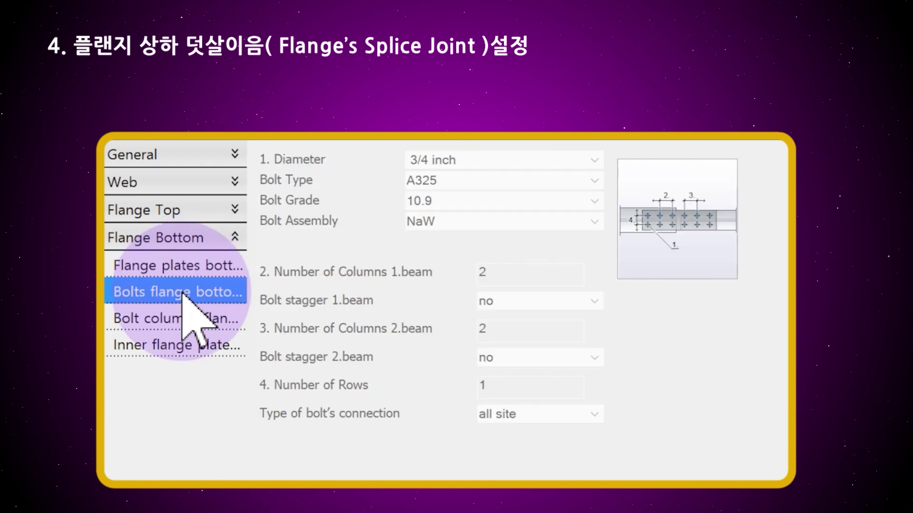
pyautogui.click(179, 319)
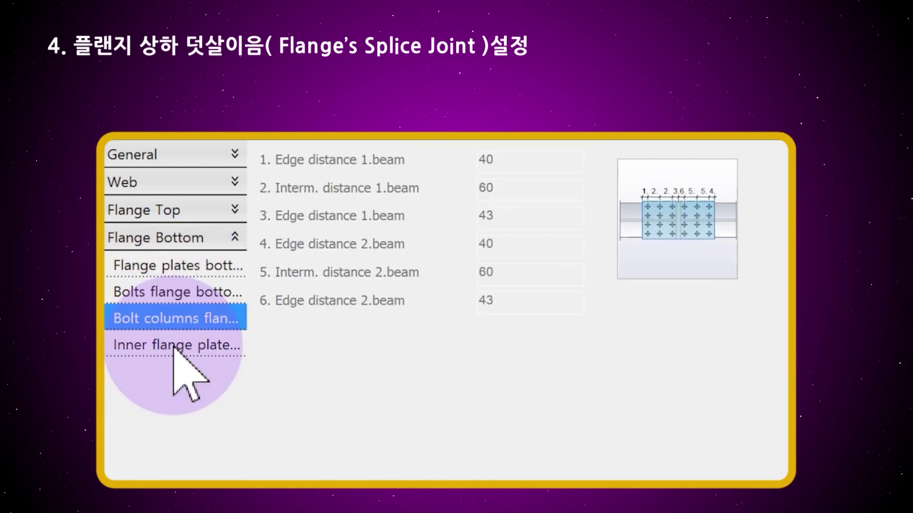
pyautogui.click(173, 346)
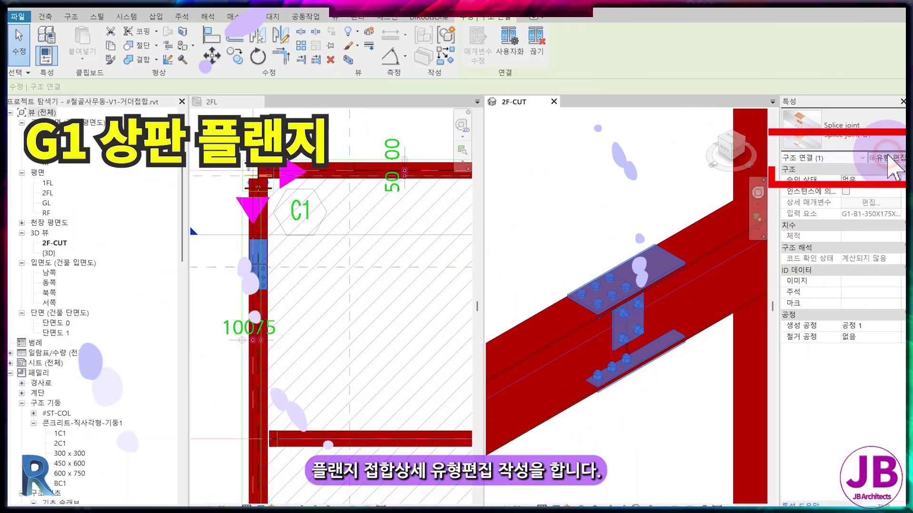
# Reopen the Splice joint-G1 type editor at the top flange plates (235 × 165 × 13).
pyautogui.click(885, 156)
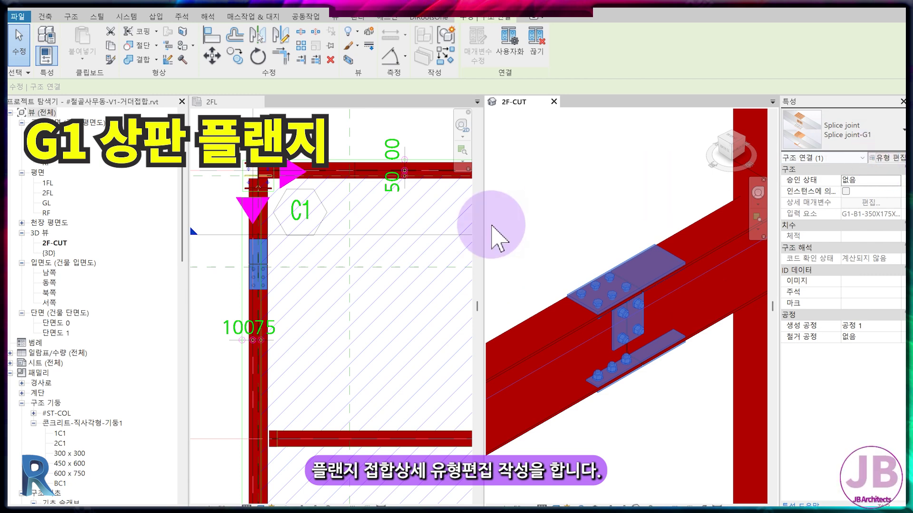
pyautogui.click(884, 158)
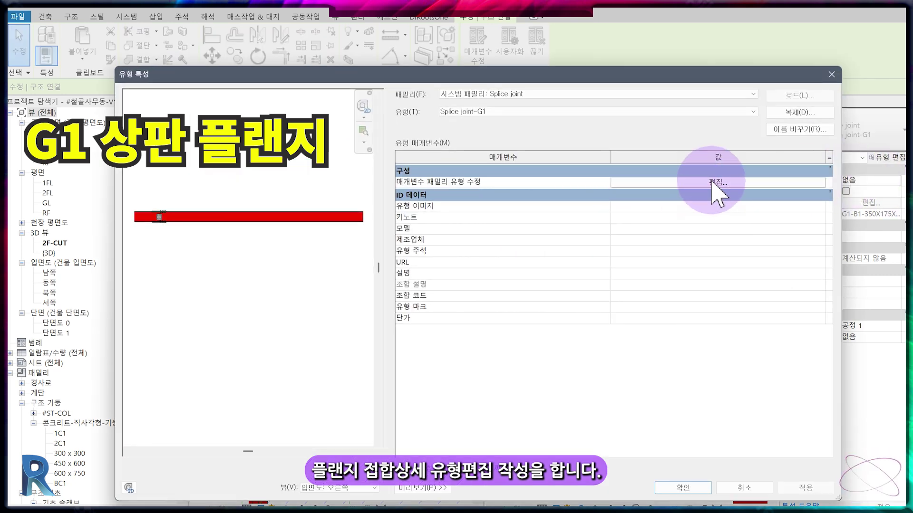
pyautogui.click(716, 182)
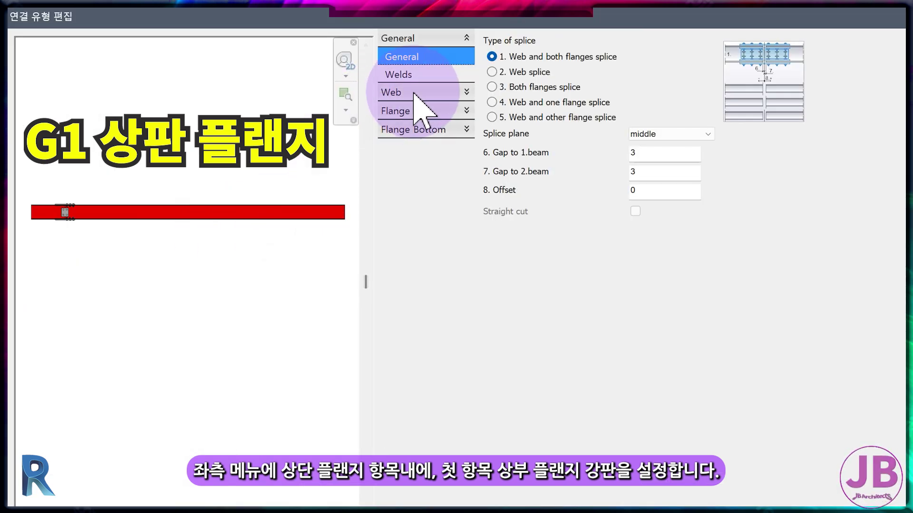
pyautogui.click(419, 112)
pyautogui.click(418, 97)
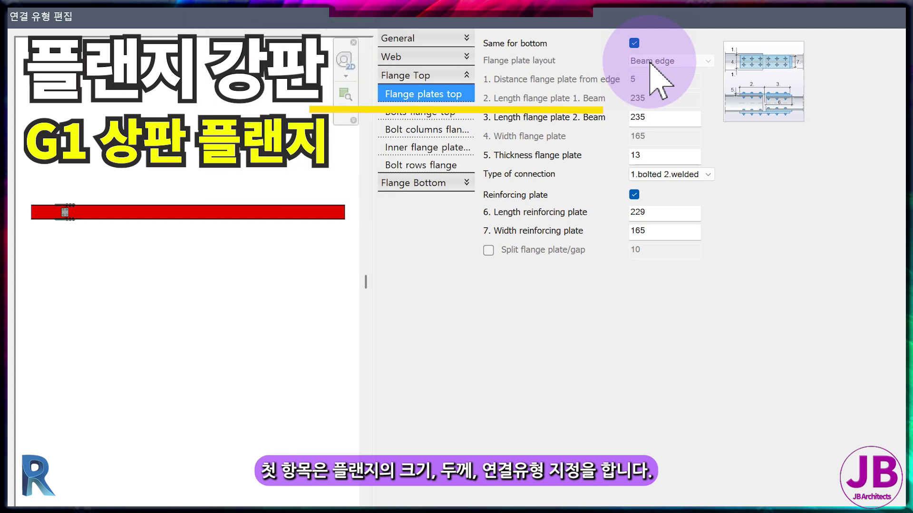
# Zoom and turn the connection preview to a top-down view centred on the flange plate and bolts.
pyautogui.scroll(2, 67, 236)
pyautogui.scroll(3, 114, 315)
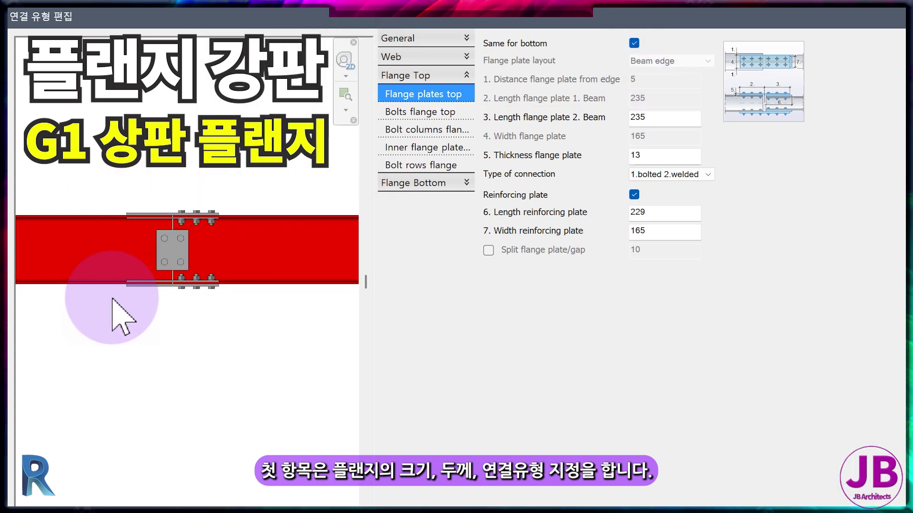
pyautogui.moveTo(114, 315); pyautogui.dragTo(189, 400, button='middle')
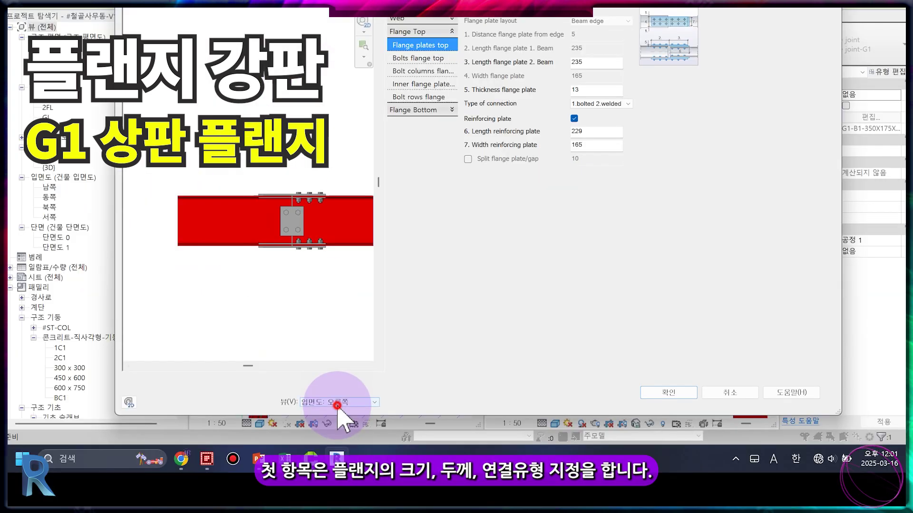
pyautogui.click(336, 402)
pyautogui.click(342, 425)
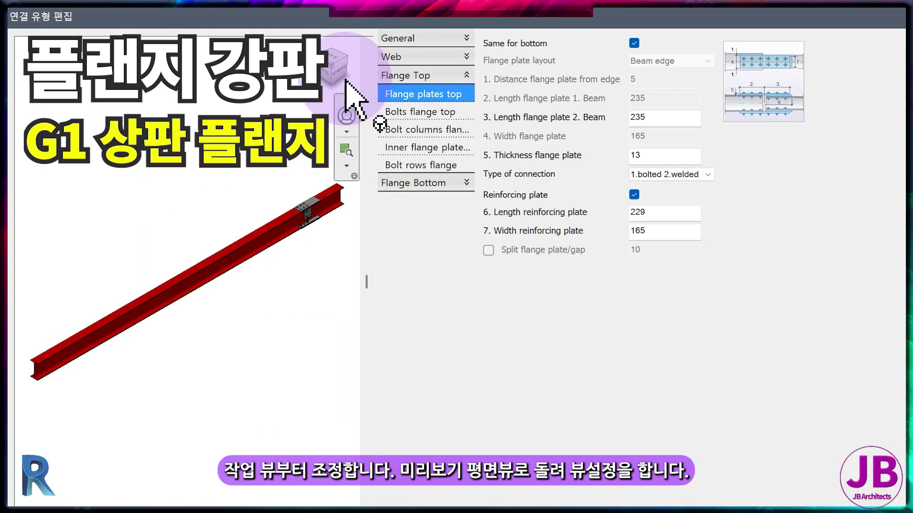
pyautogui.click(334, 57)
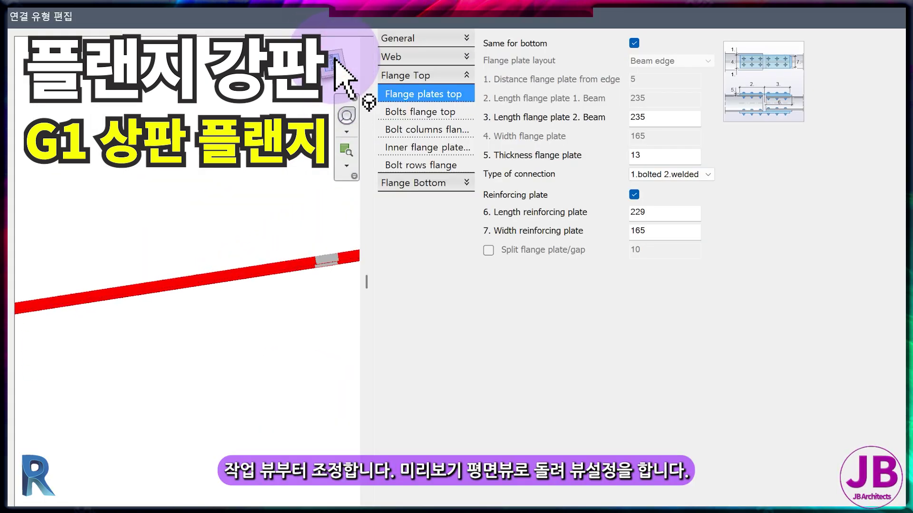
pyautogui.click(343, 48)
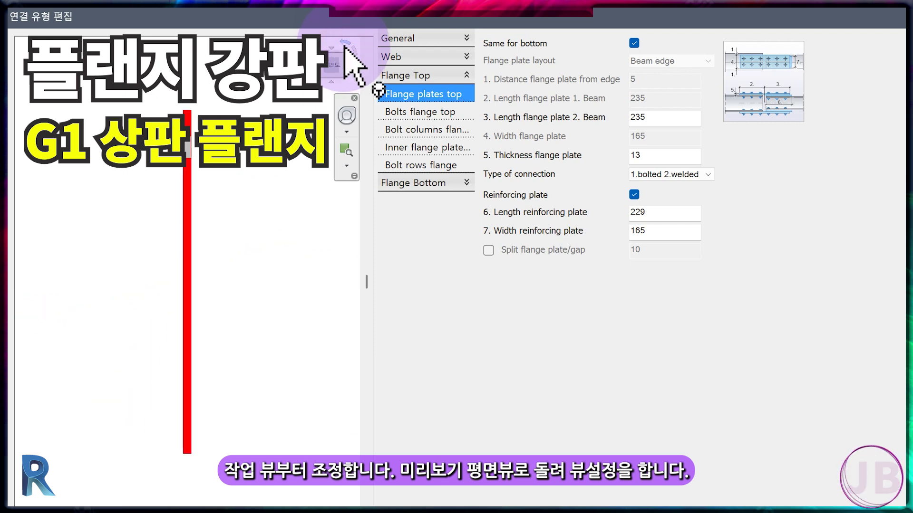
pyautogui.moveTo(356, 401); pyautogui.dragTo(160, 376, button='middle')
pyautogui.scroll(3, 160, 376)
pyautogui.scroll(3, 159, 375)
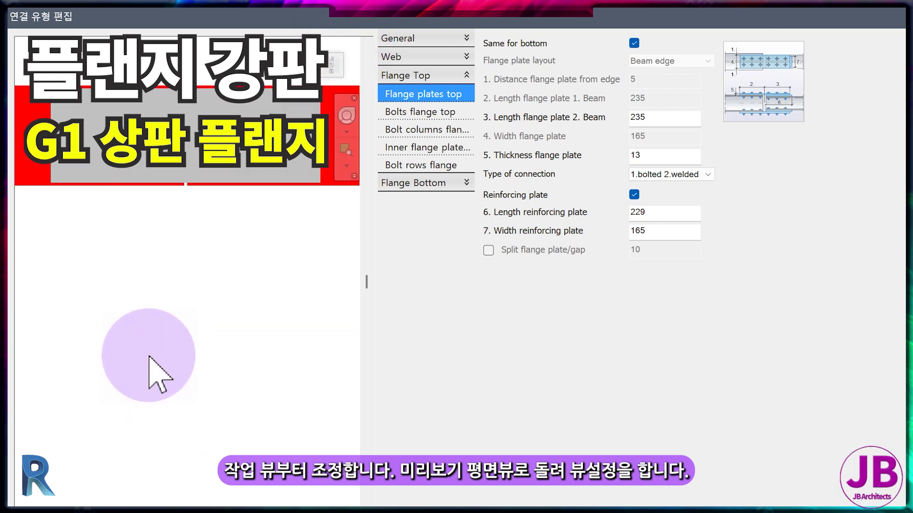
pyautogui.moveTo(179, 326); pyautogui.dragTo(184, 347, button='middle')
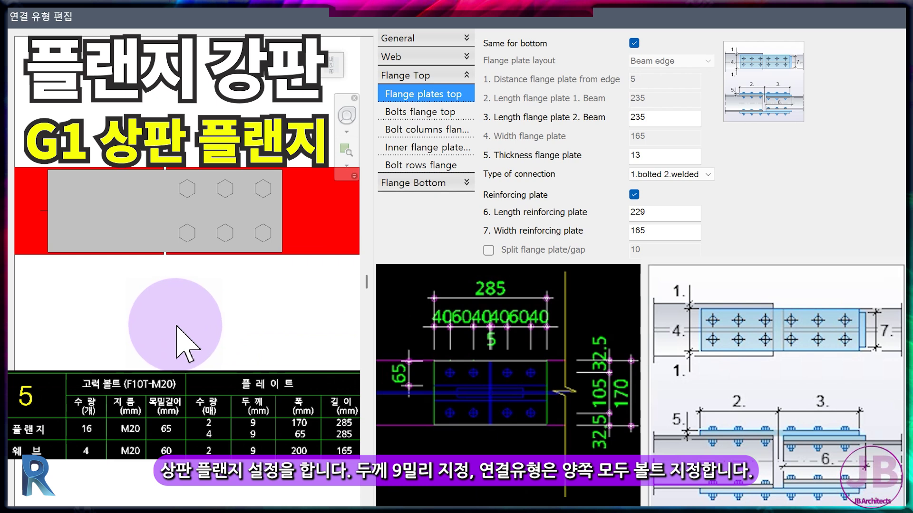
# Make the top flange plate 9 thick and bolted to both beams.
pyautogui.click(664, 155)
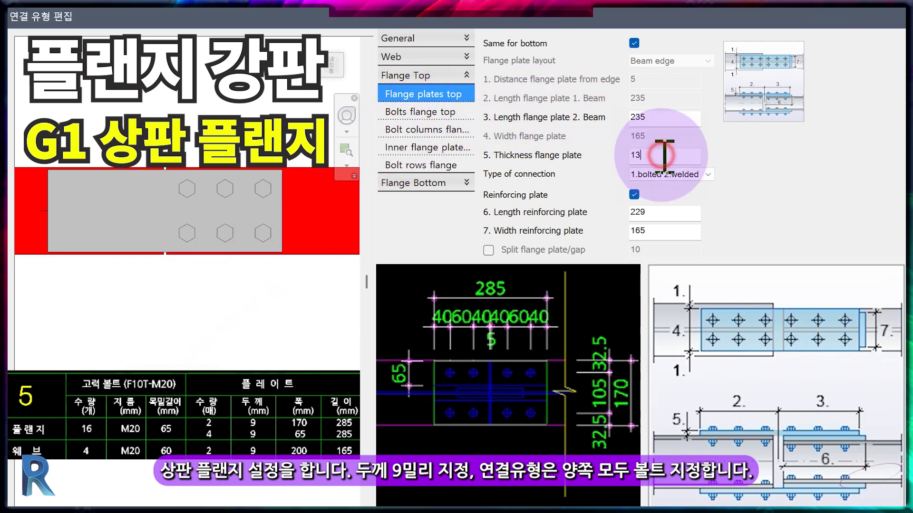
pyautogui.press('BackSpace')
pyautogui.press('BackSpace')
pyautogui.write('9')
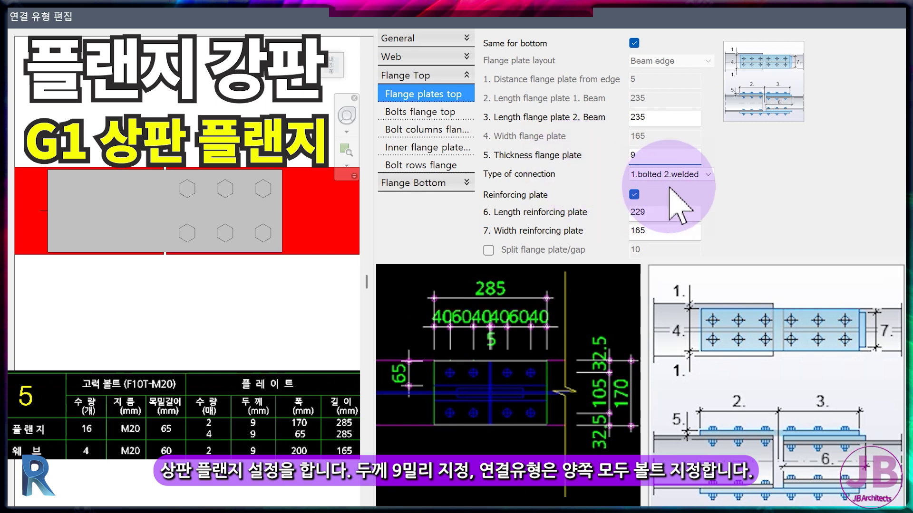
pyautogui.click(649, 118)
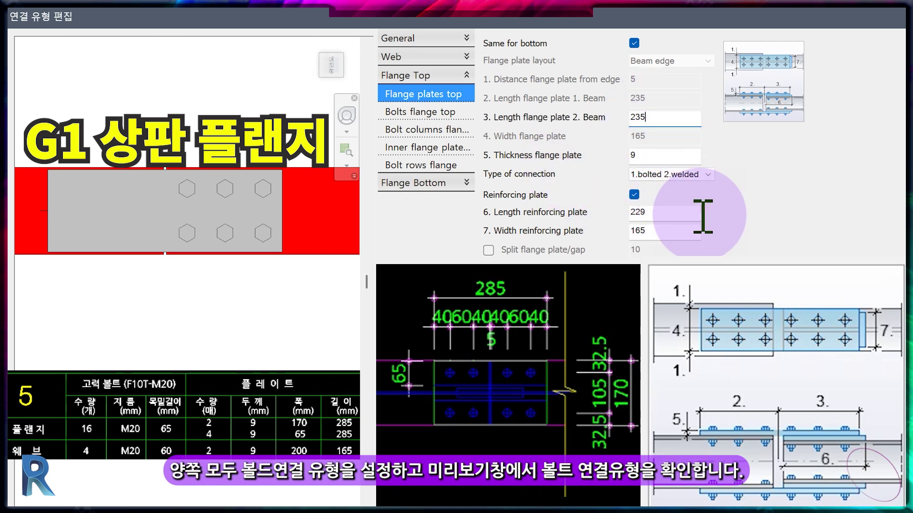
pyautogui.click(669, 172)
pyautogui.click(675, 205)
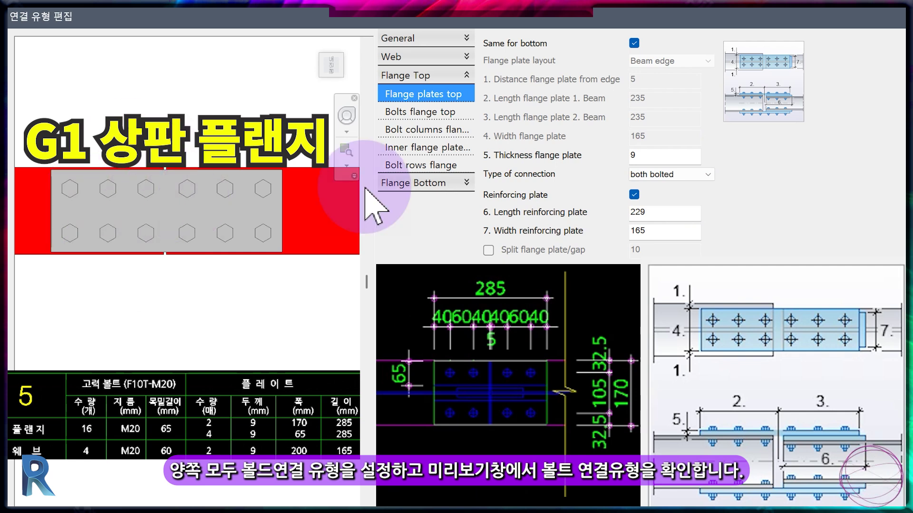
# Size the top flange reinforcing plate to 285 long by 140 wide.
pyautogui.doubleClick(660, 212)
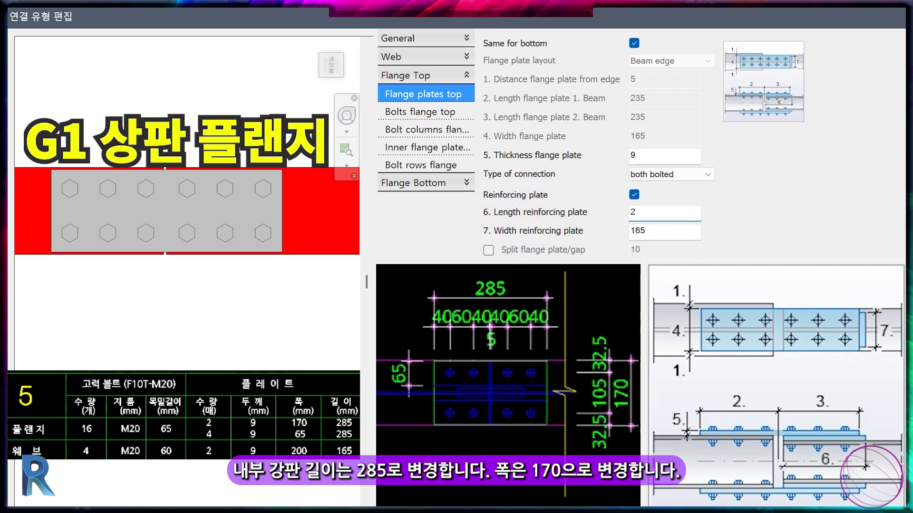
pyautogui.write('85')
pyautogui.doubleClick(656, 230)
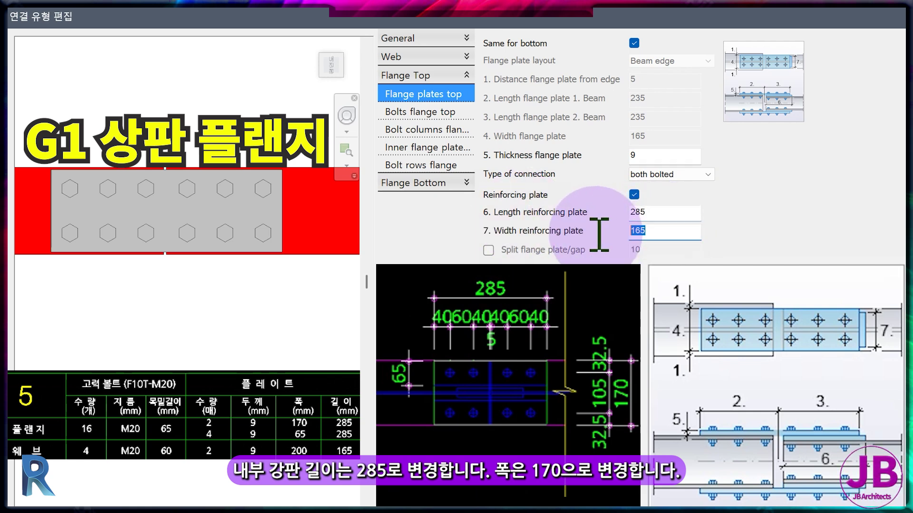
pyautogui.write('140')
pyautogui.press('Return')
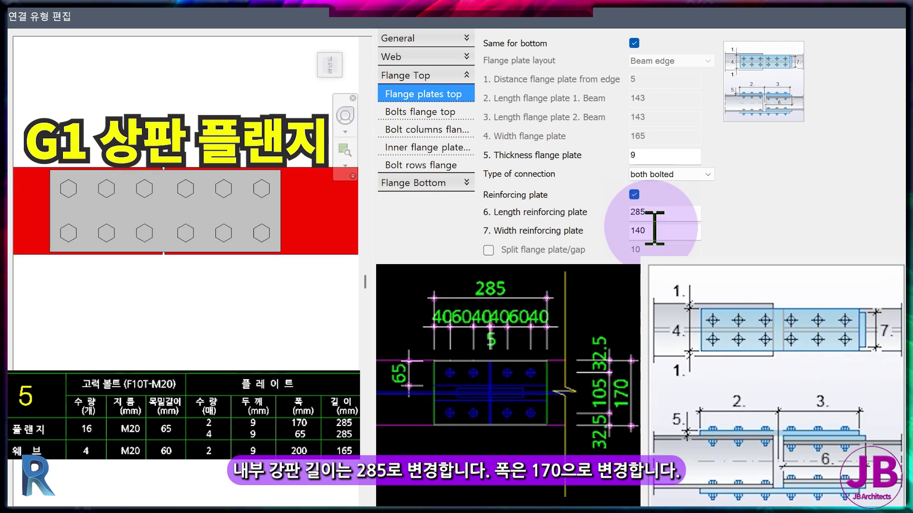
pyautogui.doubleClick(661, 230)
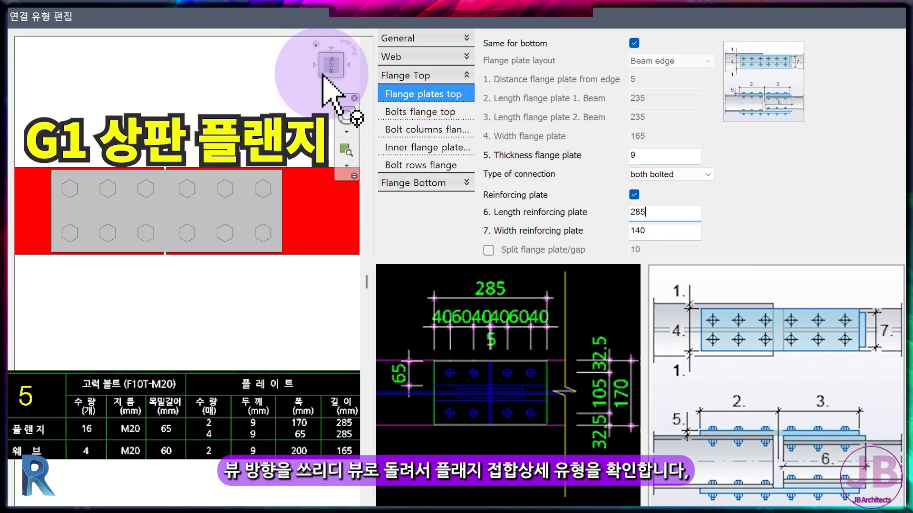
# Set the top-flange bolts to 3/4 inch A325 grade 10.9, 2 columns per beam, 1 row.
pyautogui.click(322, 73)
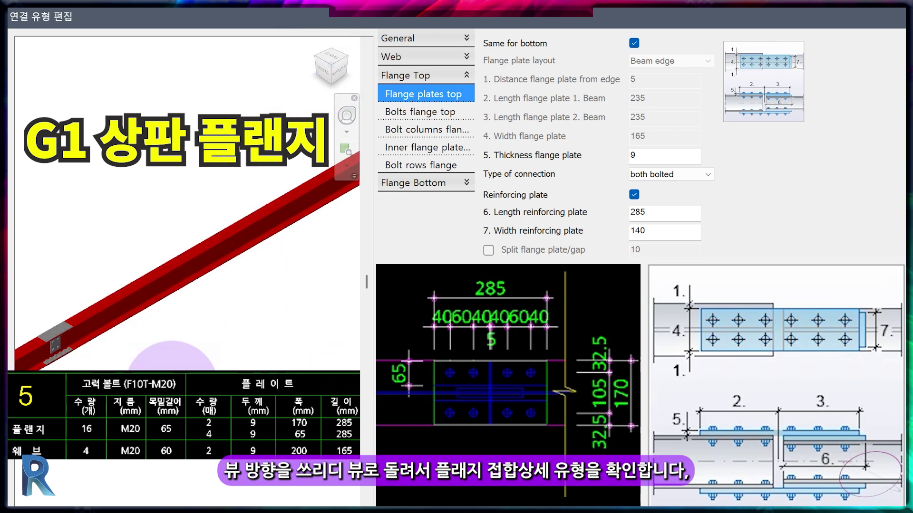
pyautogui.keyDown('shift'); pyautogui.moveTo(236, 490); pyautogui.dragTo(207, 460, button='middle'); pyautogui.keyUp('shift')
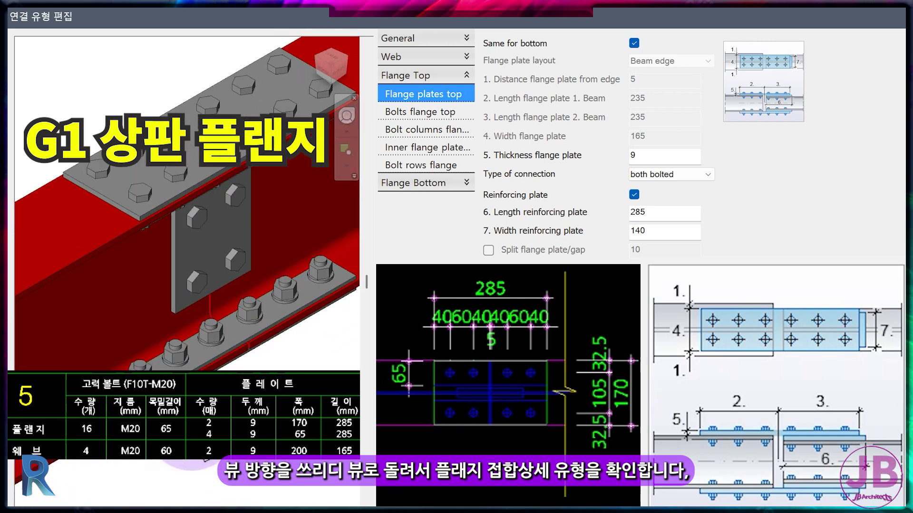
pyautogui.click(436, 114)
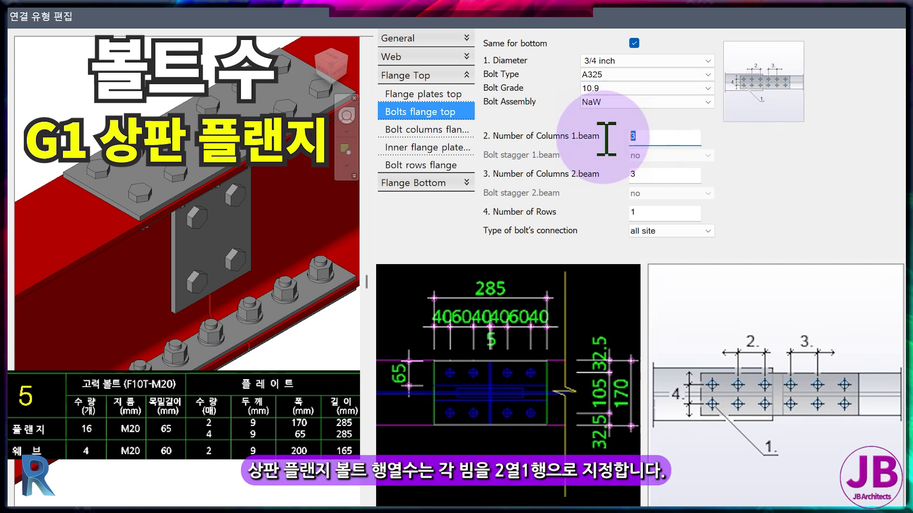
pyautogui.press('BackSpace')
pyautogui.write('2')
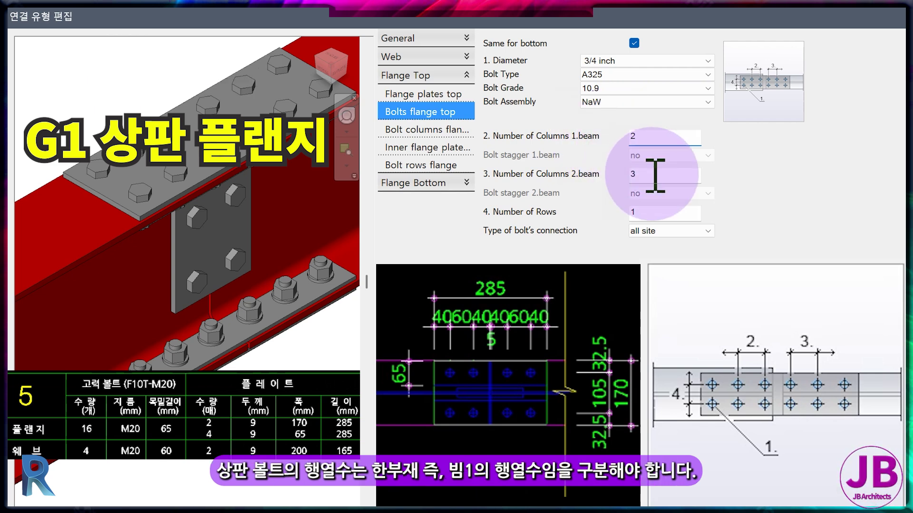
pyautogui.click(655, 174)
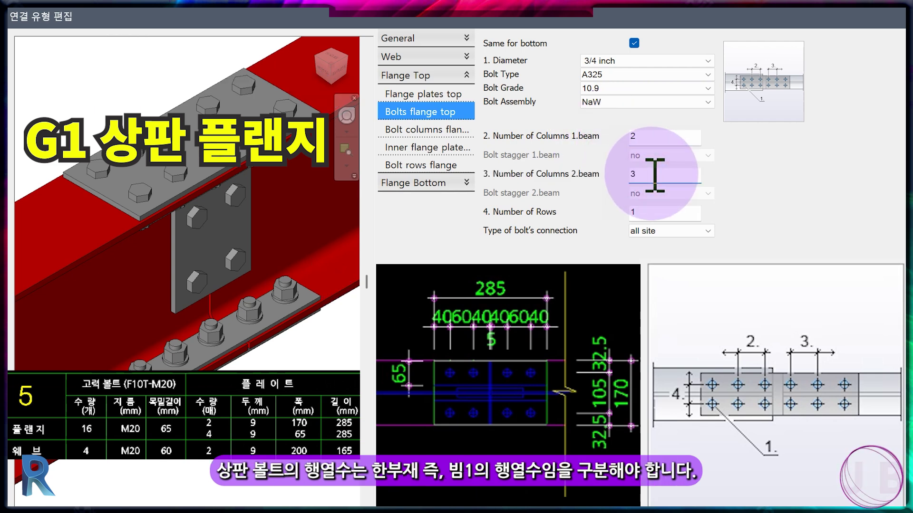
pyautogui.press('BackSpace')
pyautogui.write('2')
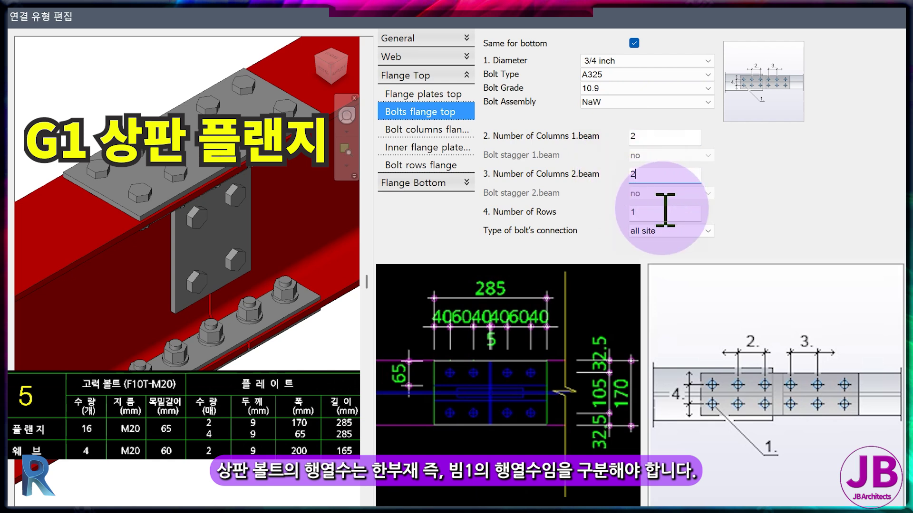
pyautogui.click(664, 209)
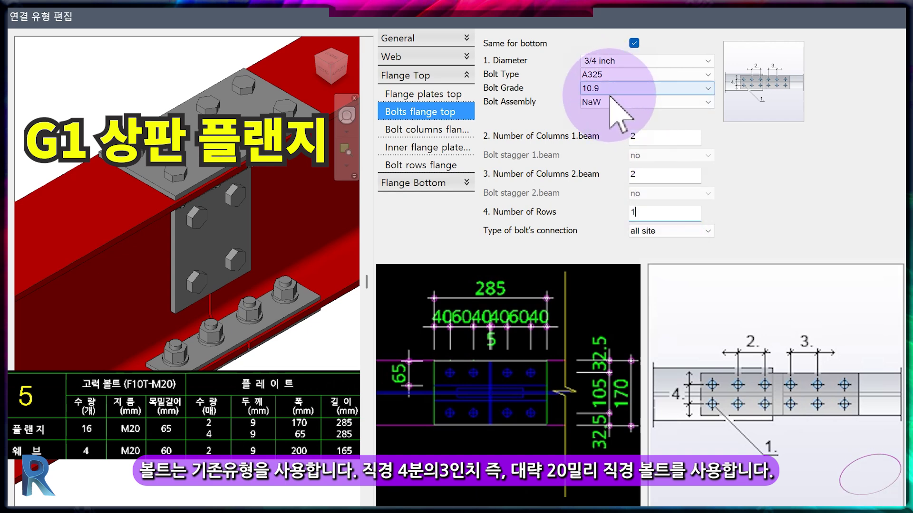
pyautogui.click(438, 129)
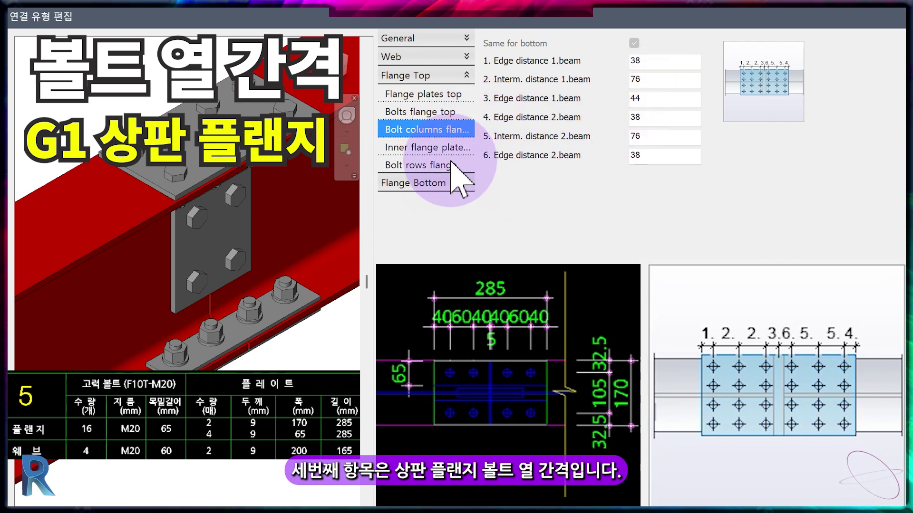
# Make the inner flange plates 65 wide and 9 thick.
pyautogui.click(441, 147)
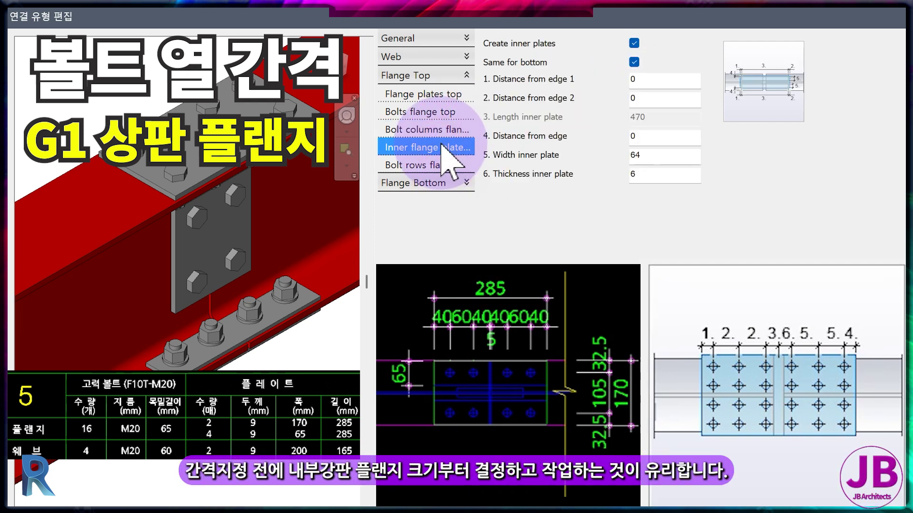
pyautogui.doubleClick(655, 156)
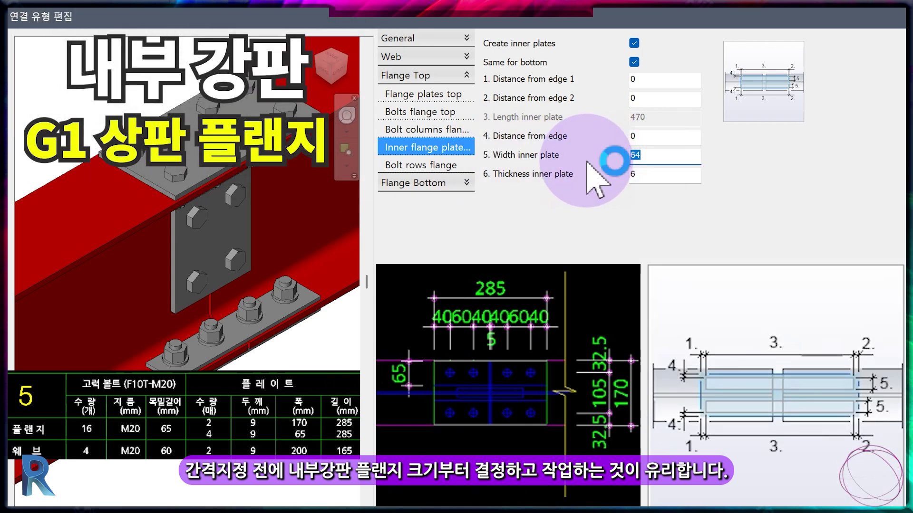
pyautogui.write('65')
pyautogui.doubleClick(632, 174)
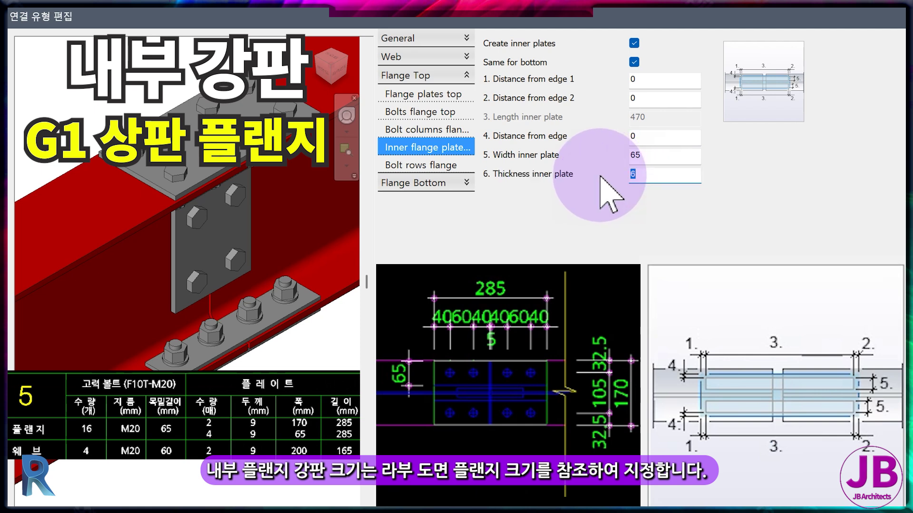
pyautogui.write('9')
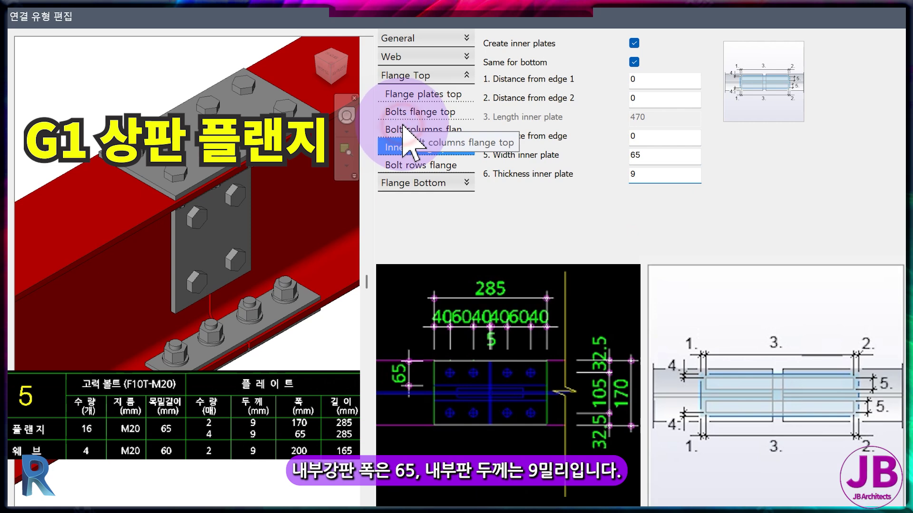
pyautogui.click(404, 129)
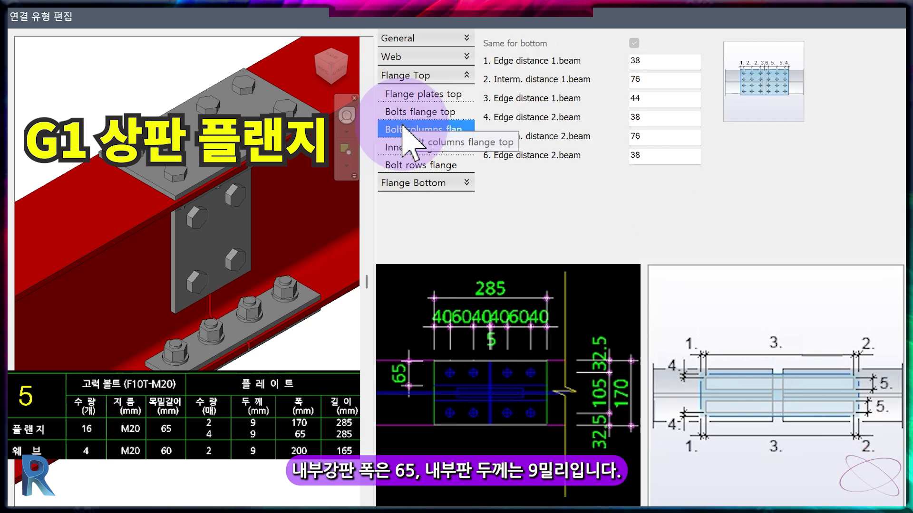
# Space beam 1's top-flange bolt columns at 40 edge, 60 intermediate, 42.5 edge.
pyautogui.doubleClick(674, 60)
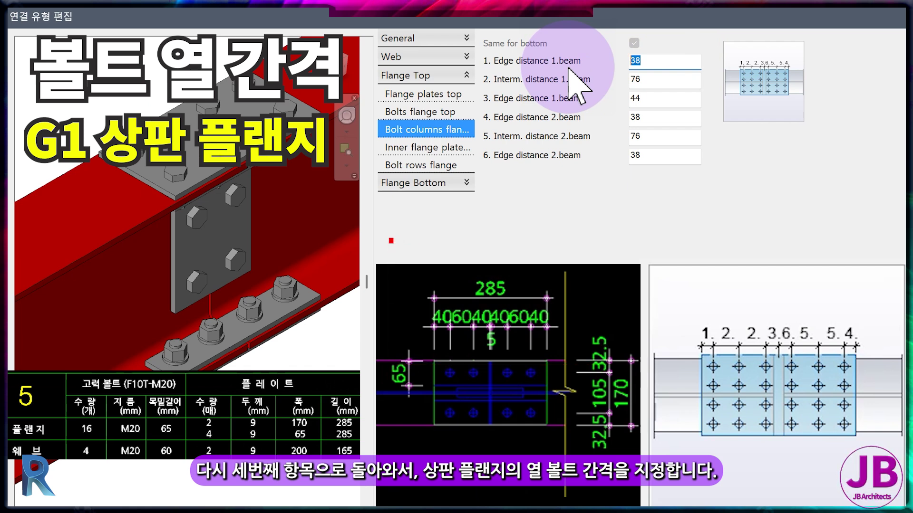
pyautogui.write('40')
pyautogui.doubleClick(662, 86)
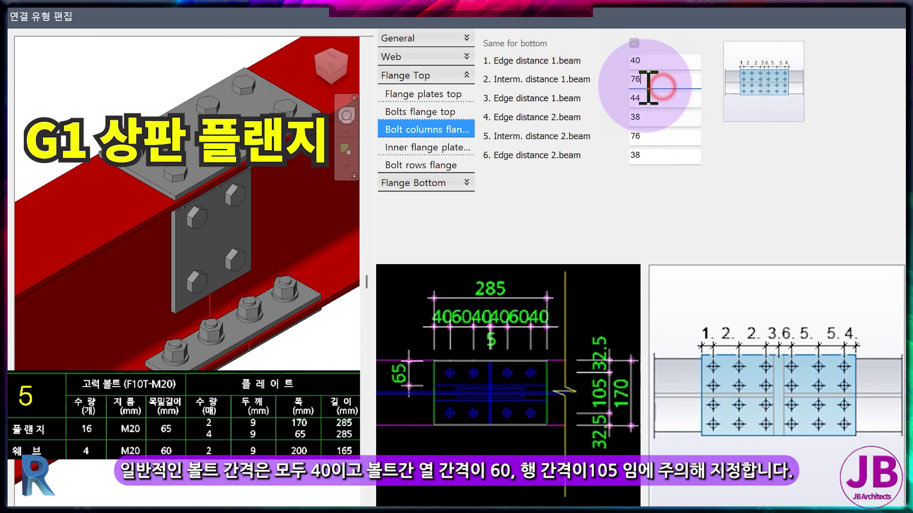
pyautogui.write('60')
pyautogui.doubleClick(666, 98)
pyautogui.write('4')
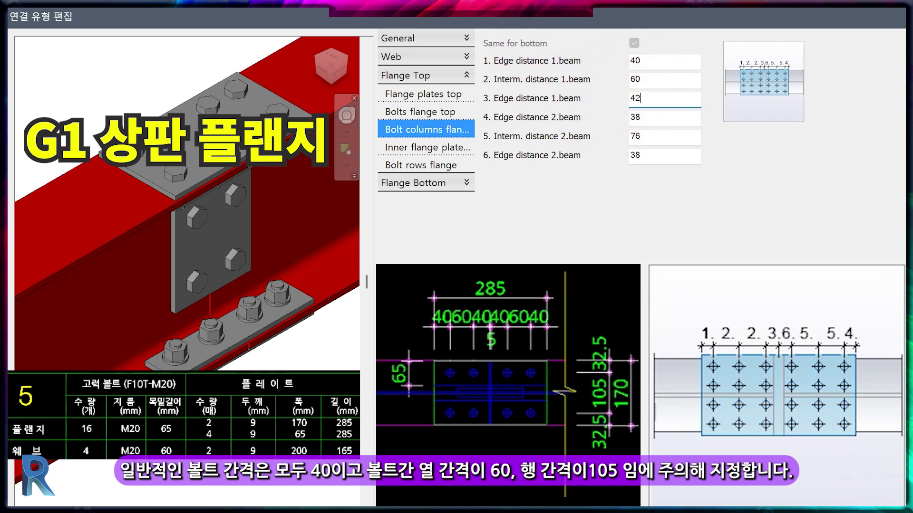
pyautogui.click(674, 119)
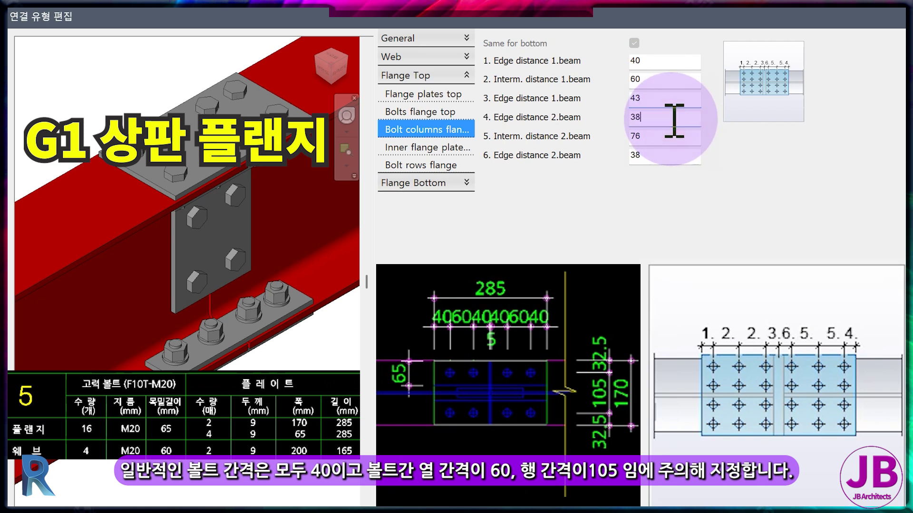
# Give beam 2 the same 40 / 60 / 42.5 top-flange bolt column spacing.
pyautogui.moveTo(674, 119); pyautogui.dragTo(535, 102)
pyautogui.write('40')
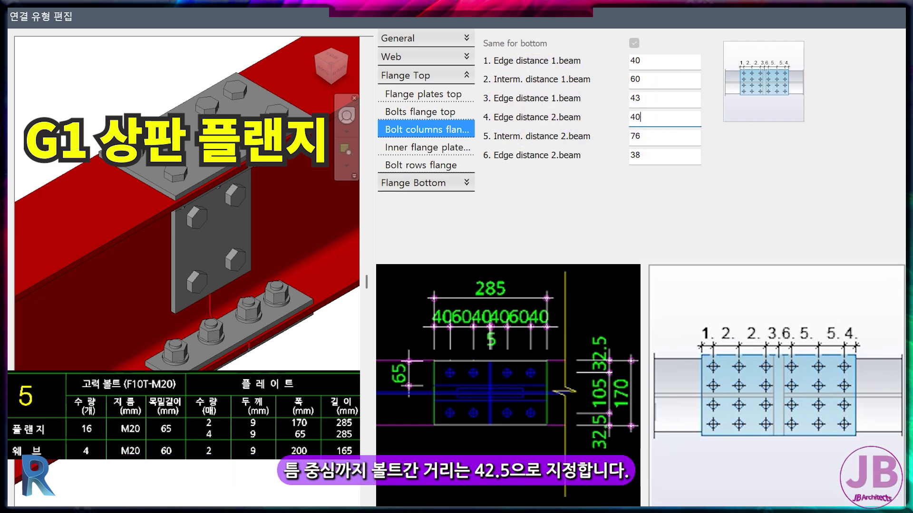
pyautogui.click(649, 137)
pyautogui.moveTo(649, 137); pyautogui.dragTo(621, 157)
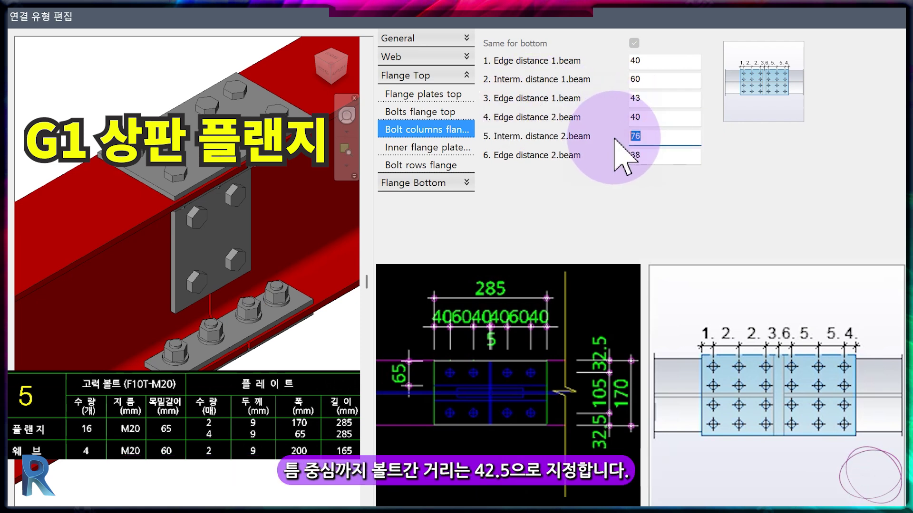
pyautogui.write('60')
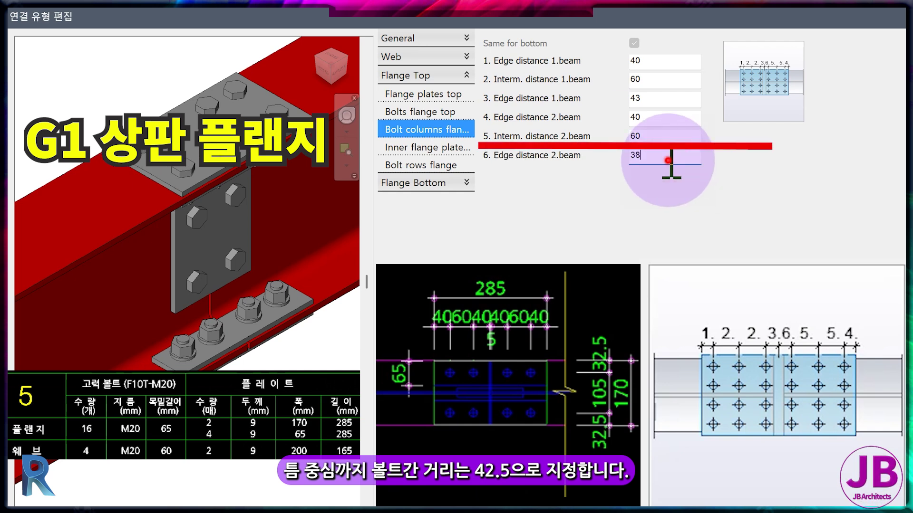
pyautogui.moveTo(672, 164); pyautogui.dragTo(581, 173)
pyautogui.write('42.5')
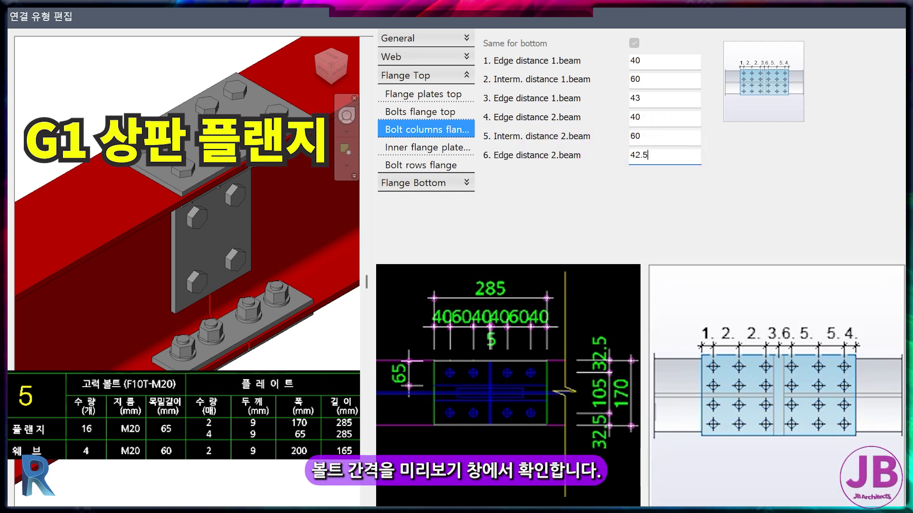
pyautogui.click(662, 137)
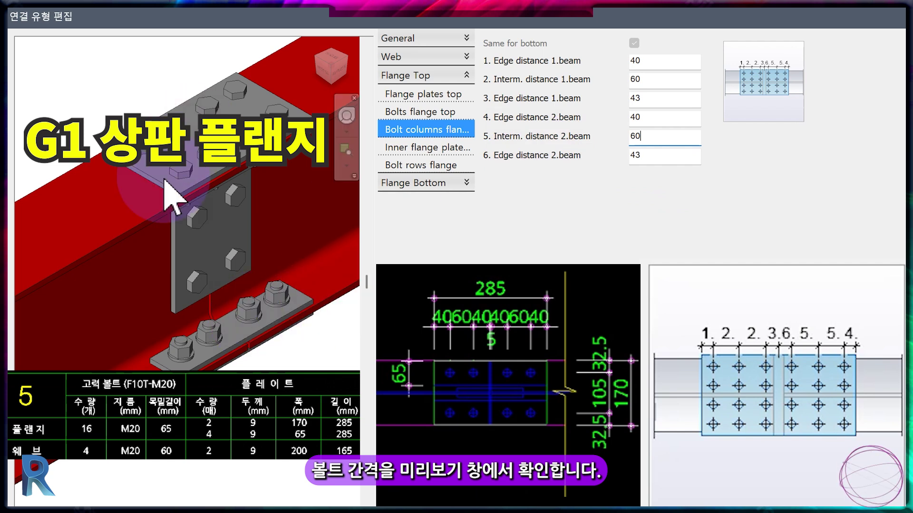
# Recheck the inner flange plate: 470 long, 65 wide, 9 thick.
pyautogui.click(431, 148)
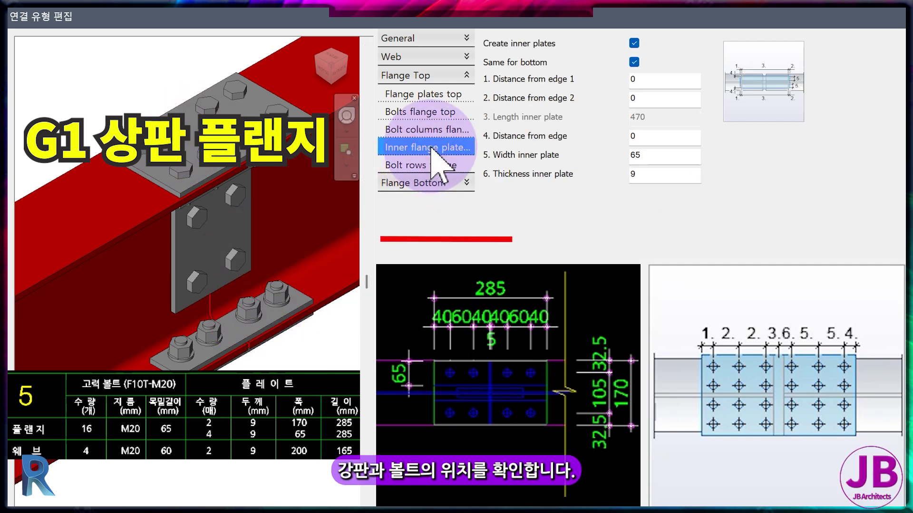
pyautogui.click(641, 175)
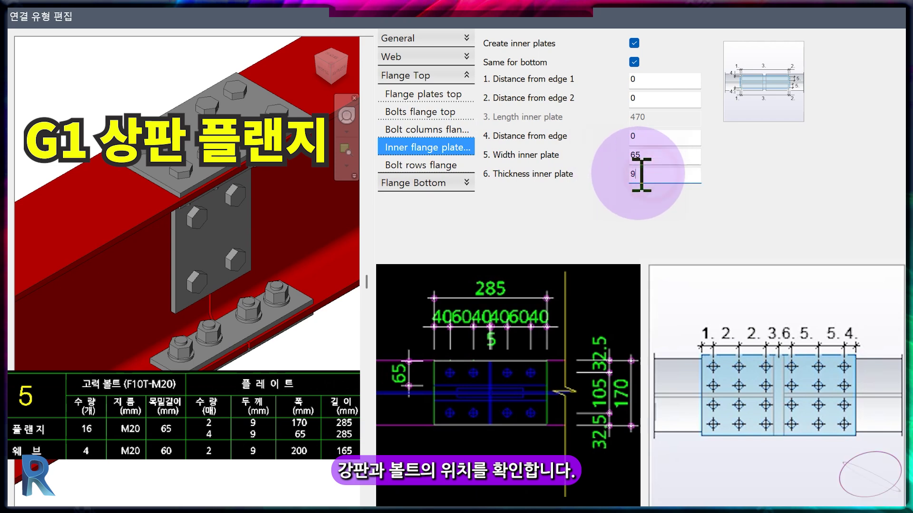
pyautogui.click(452, 165)
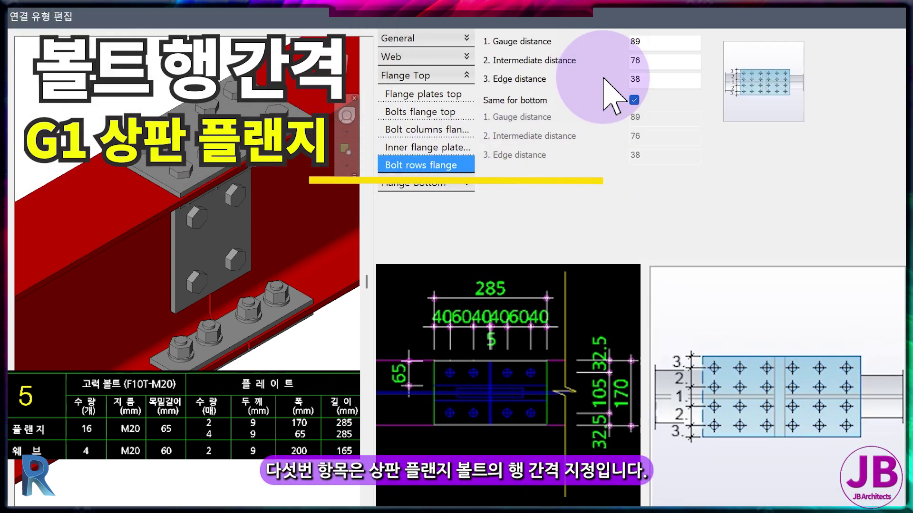
# Set the top-flange bolt rows to gauge 105, intermediate 0 and edge distance 32.5.
pyautogui.doubleClick(652, 42)
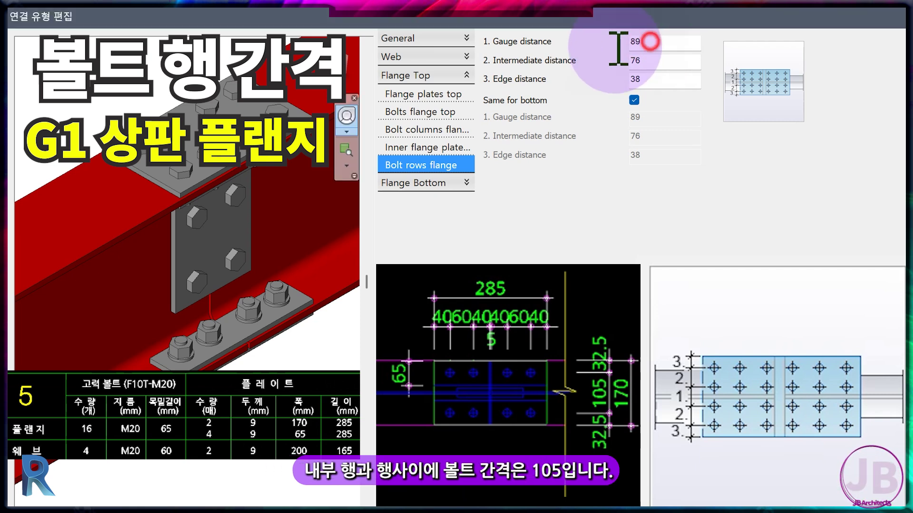
pyautogui.write('105')
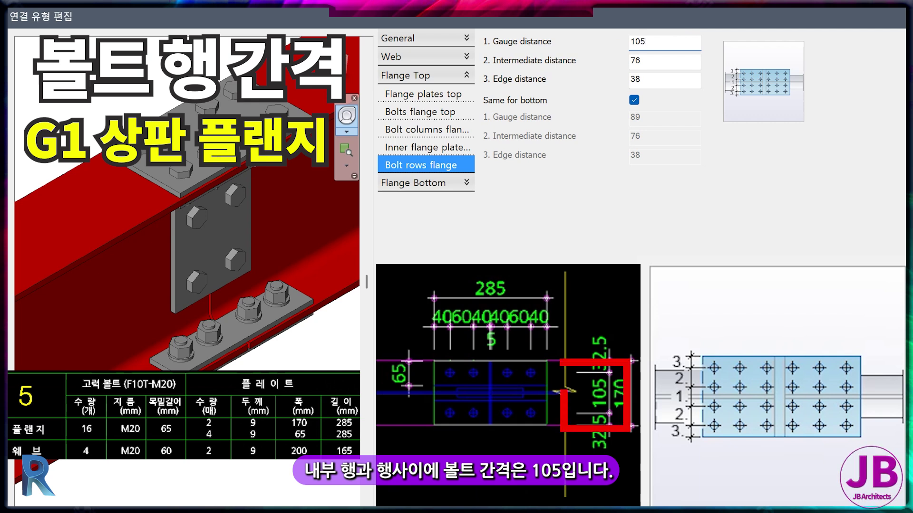
pyautogui.doubleClick(695, 62)
pyautogui.write('0')
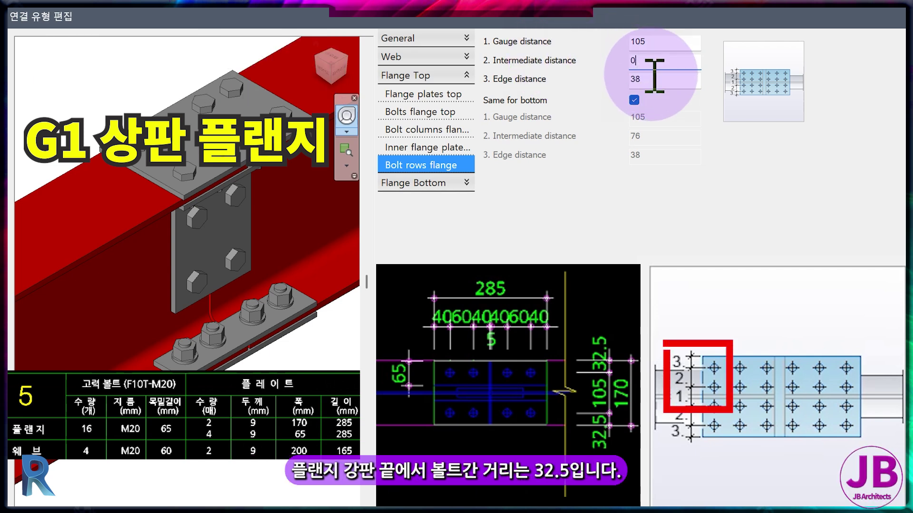
pyautogui.doubleClick(655, 77)
pyautogui.write('30')
pyautogui.press('Return')
pyautogui.write('5')
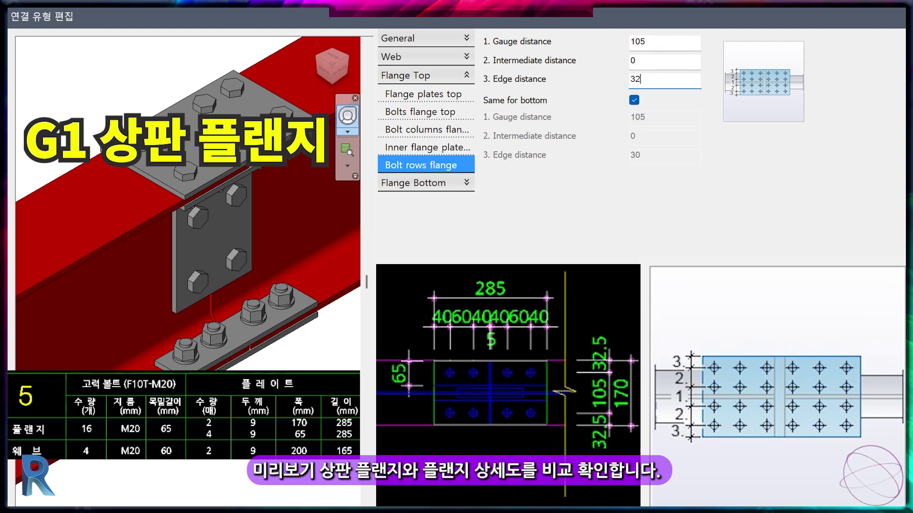
pyautogui.click(613, 81)
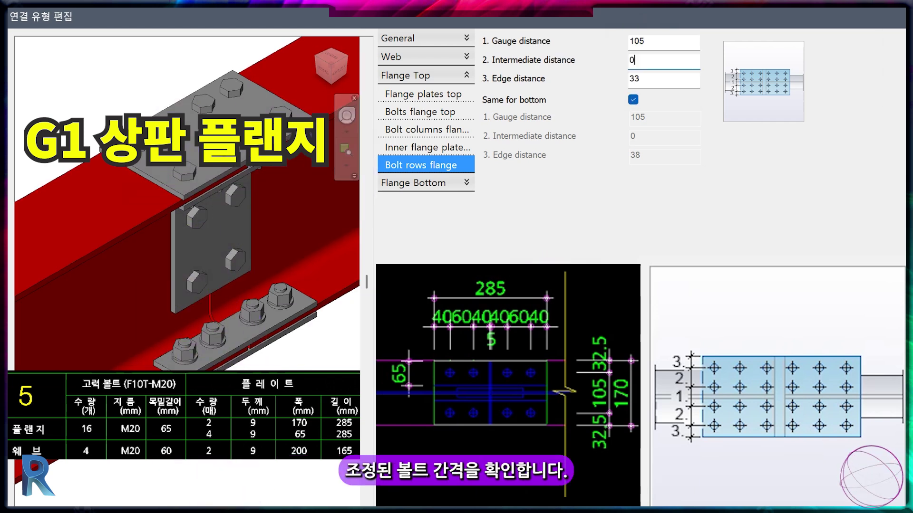
pyautogui.click(424, 184)
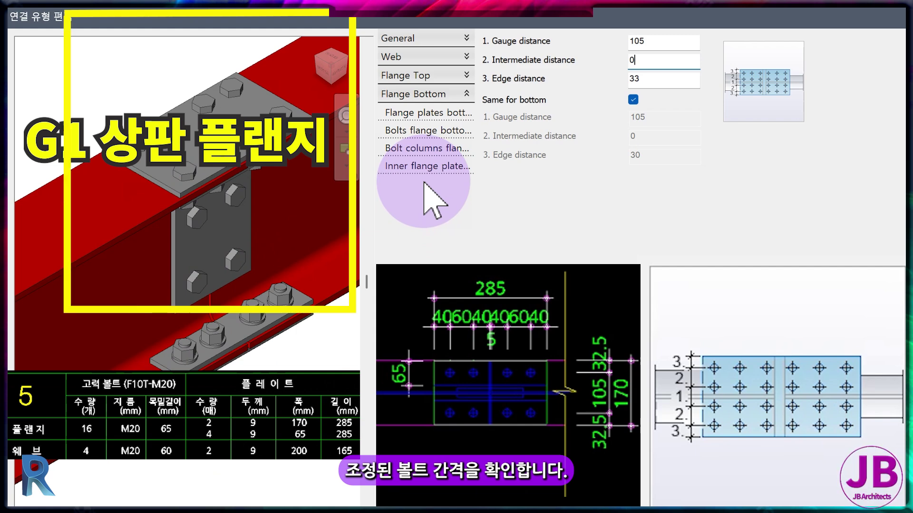
# Check the bottom flange plate, bolts, column spacing and inner plates against the top flange.
pyautogui.click(430, 113)
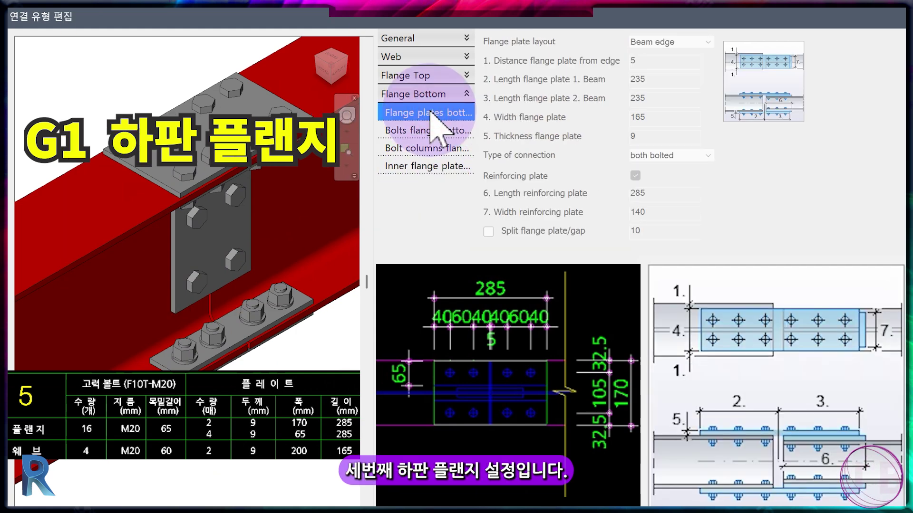
pyautogui.click(433, 131)
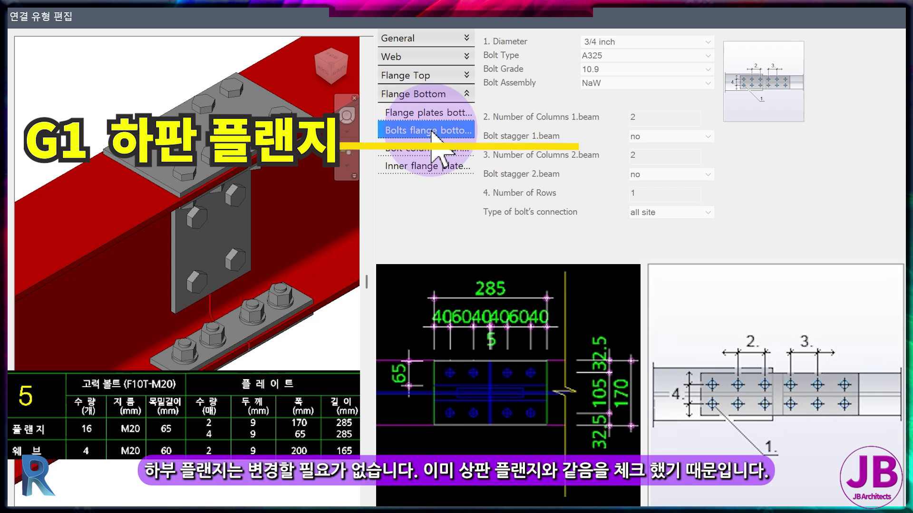
pyautogui.click(432, 149)
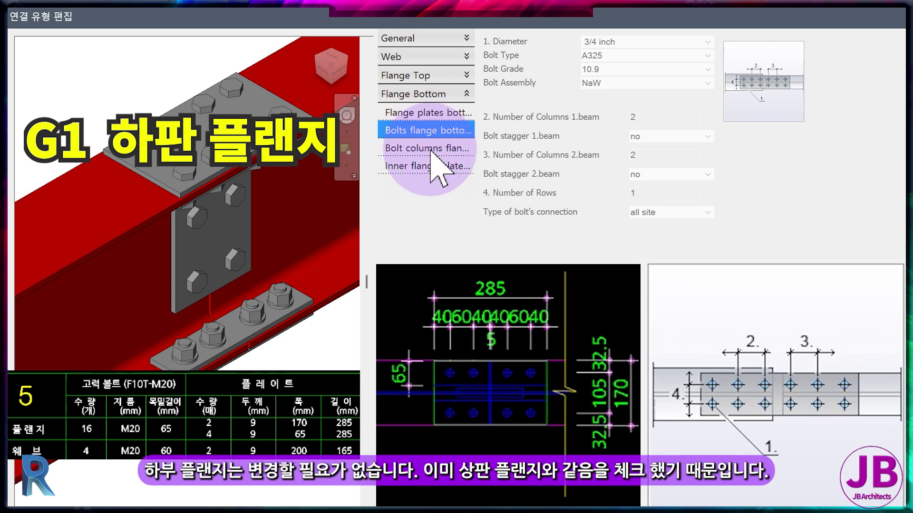
pyautogui.click(426, 168)
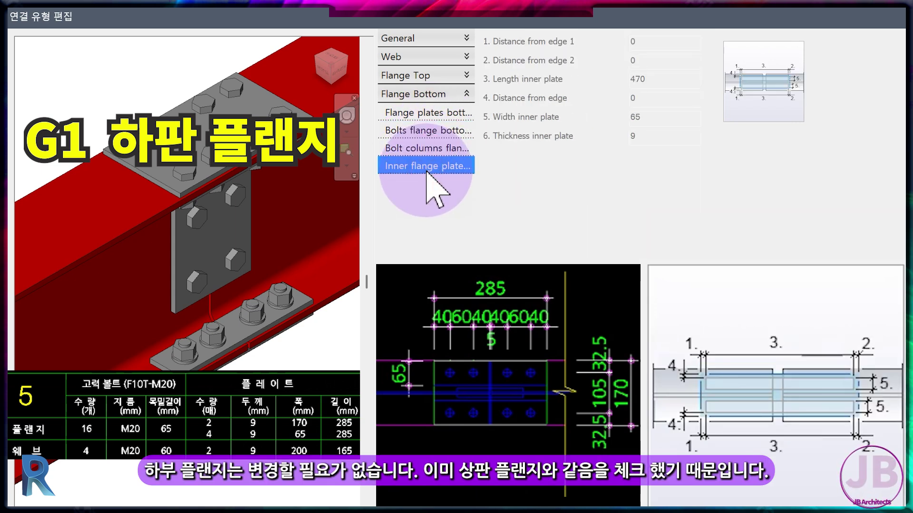
pyautogui.click(409, 38)
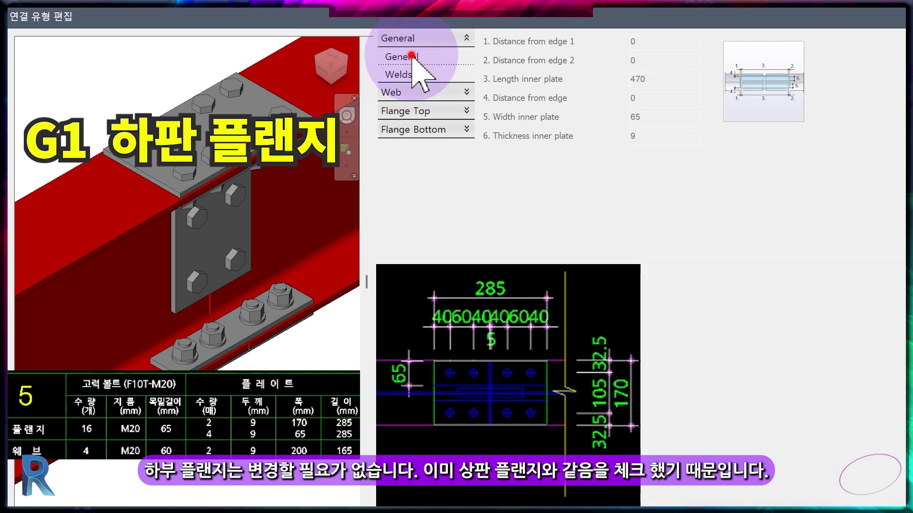
pyautogui.click(412, 56)
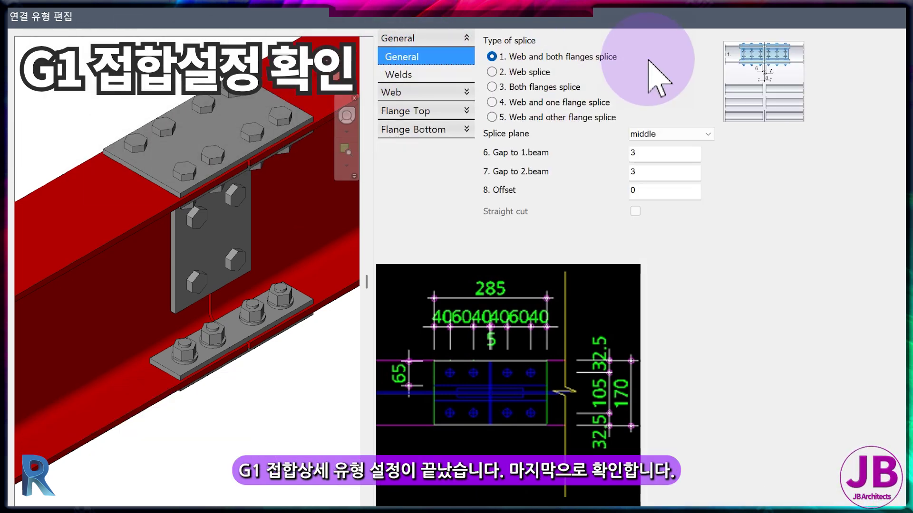
# Review the joint's weld settings and the web plate, reinforcement and bolt pages.
pyautogui.click(437, 75)
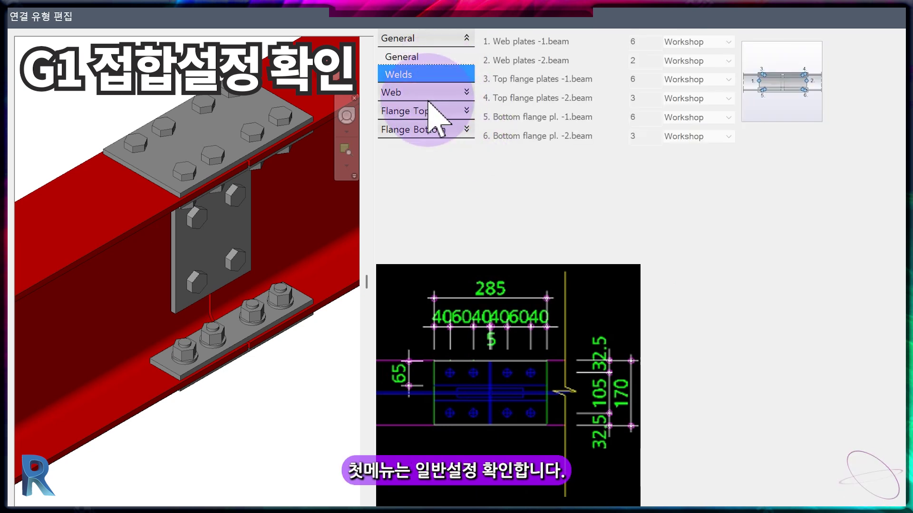
pyautogui.click(428, 93)
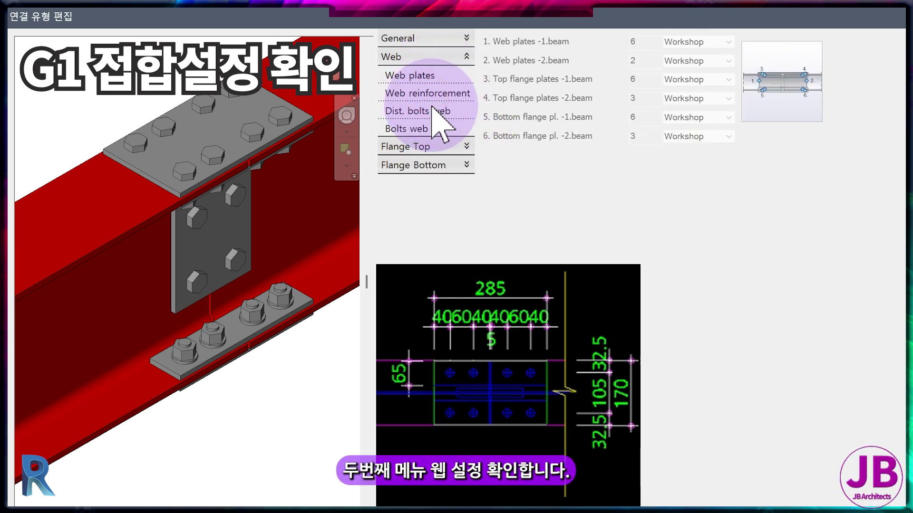
pyautogui.click(420, 76)
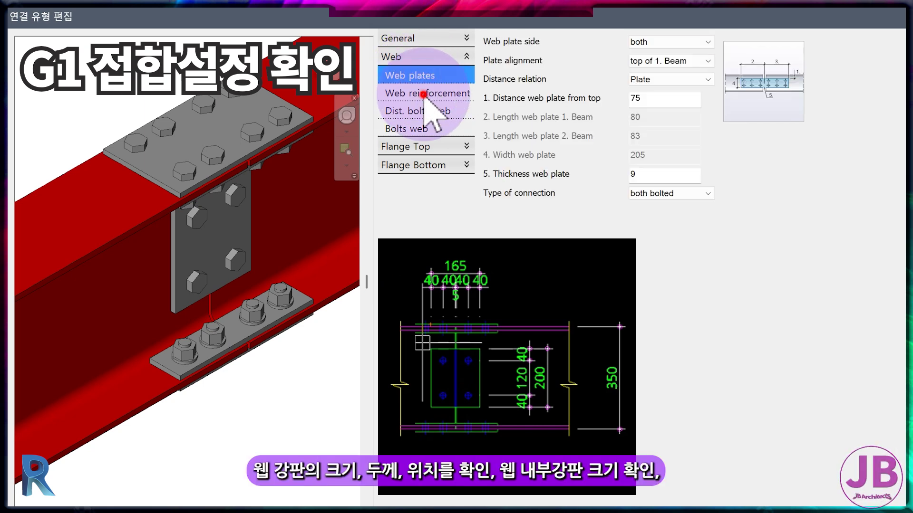
pyautogui.click(425, 94)
pyautogui.click(429, 113)
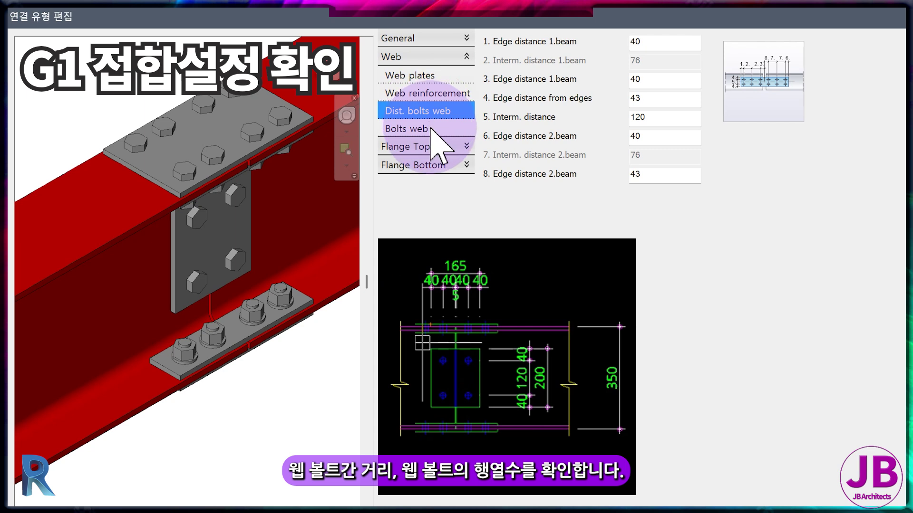
pyautogui.click(431, 129)
# Review the top flange plate, bolt, column spacing, inner plate and row spacing pages.
pyautogui.click(430, 148)
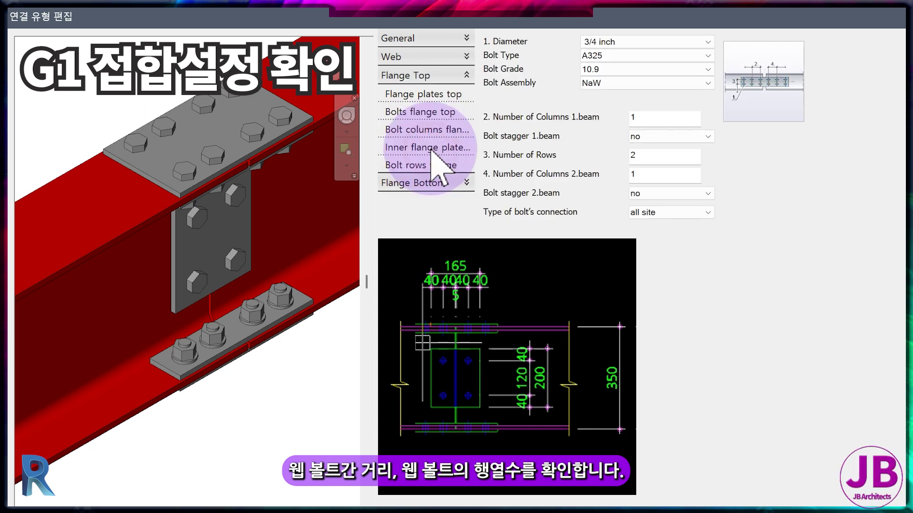
pyautogui.click(421, 95)
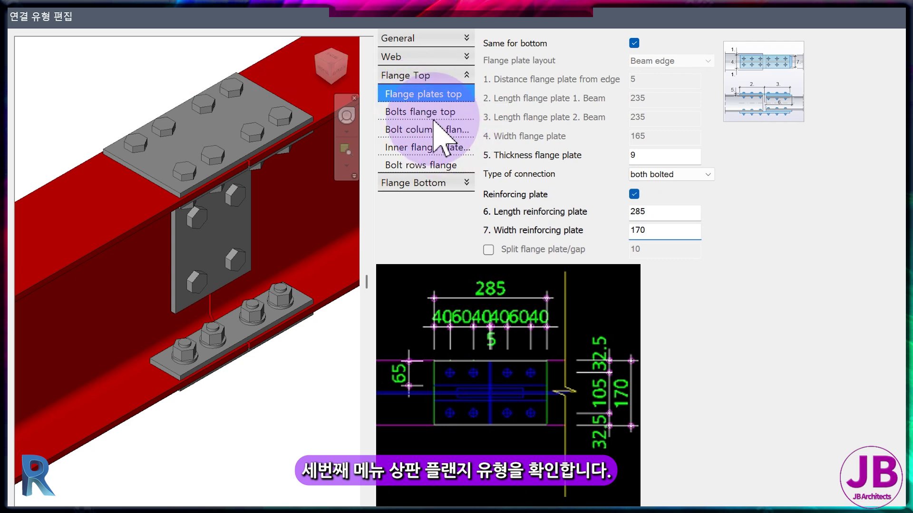
pyautogui.click(428, 113)
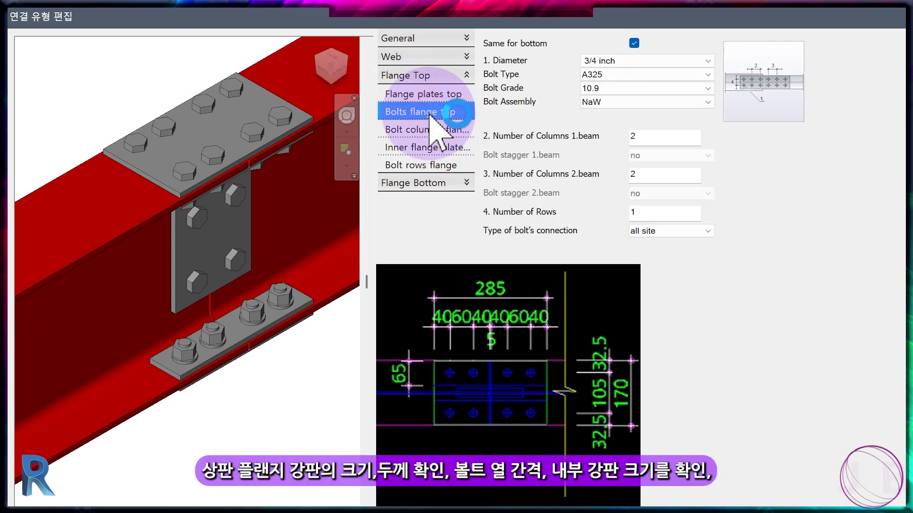
pyautogui.click(432, 130)
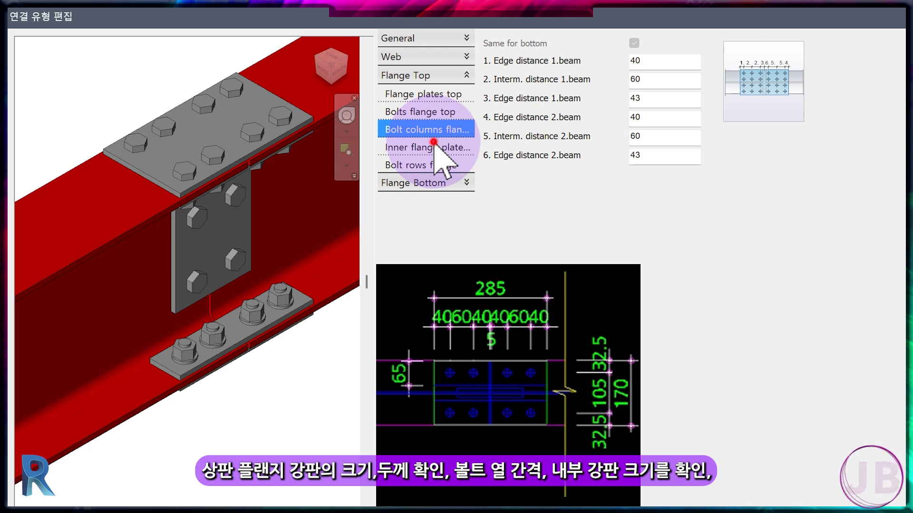
pyautogui.click(434, 143)
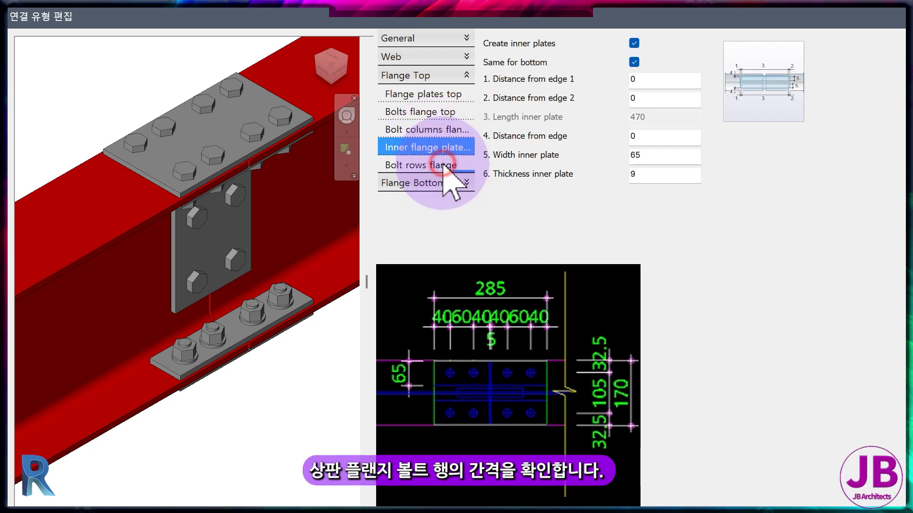
pyautogui.click(443, 165)
# Review the bottom flange pages, then save the Splice joint-G1 type and close Type Properties.
pyautogui.click(445, 183)
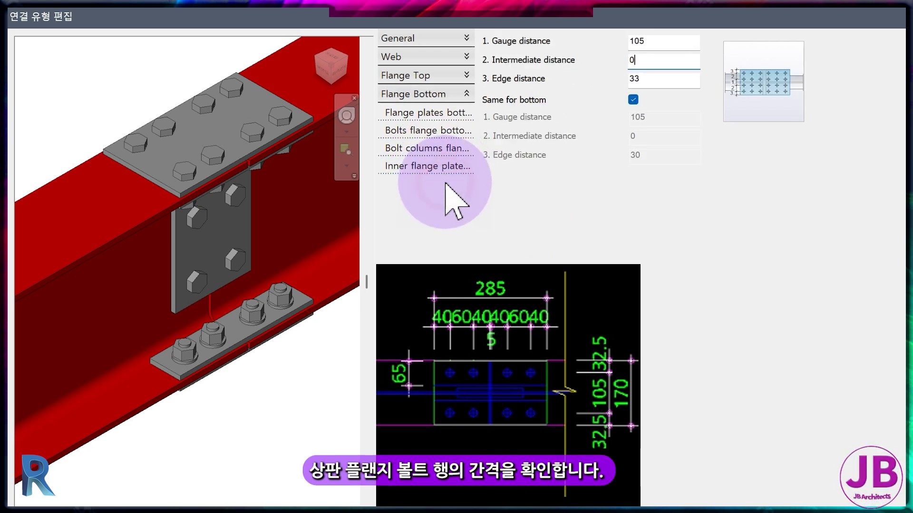
pyautogui.click(435, 114)
pyautogui.click(437, 132)
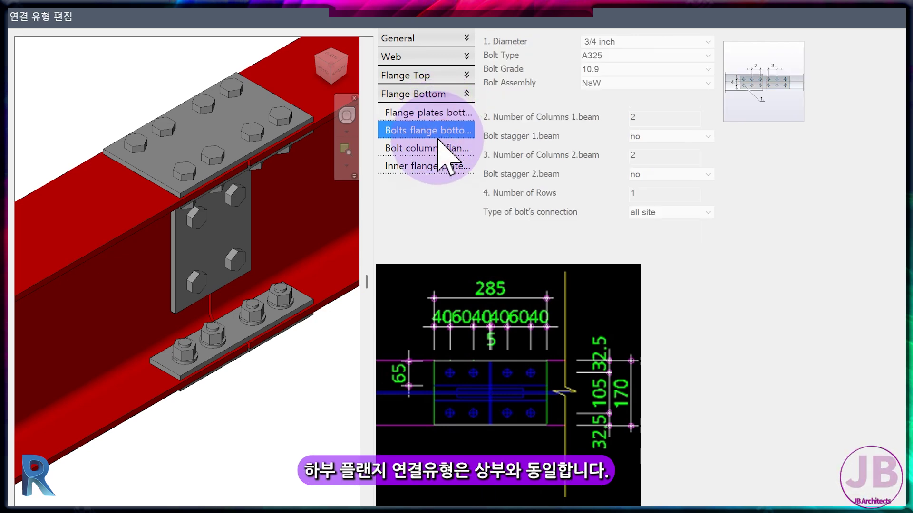
pyautogui.click(442, 149)
pyautogui.click(443, 165)
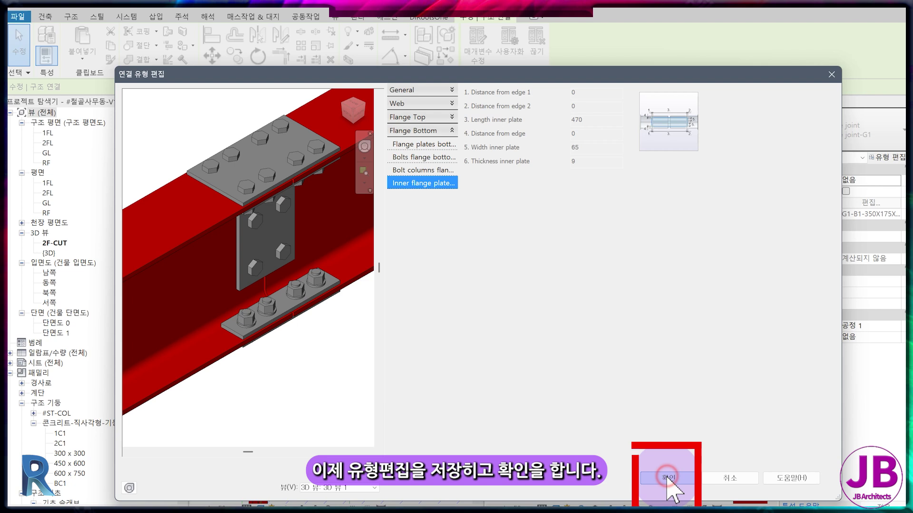
pyautogui.click(668, 478)
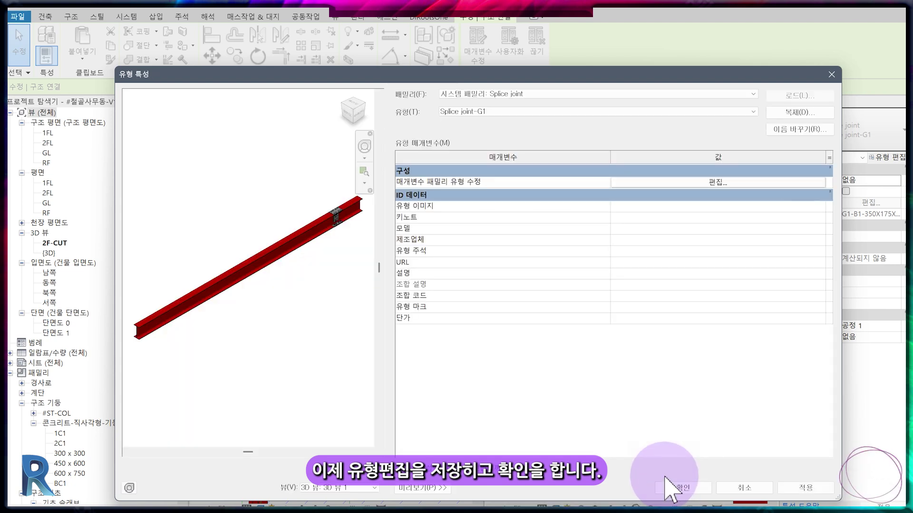
pyautogui.click(670, 487)
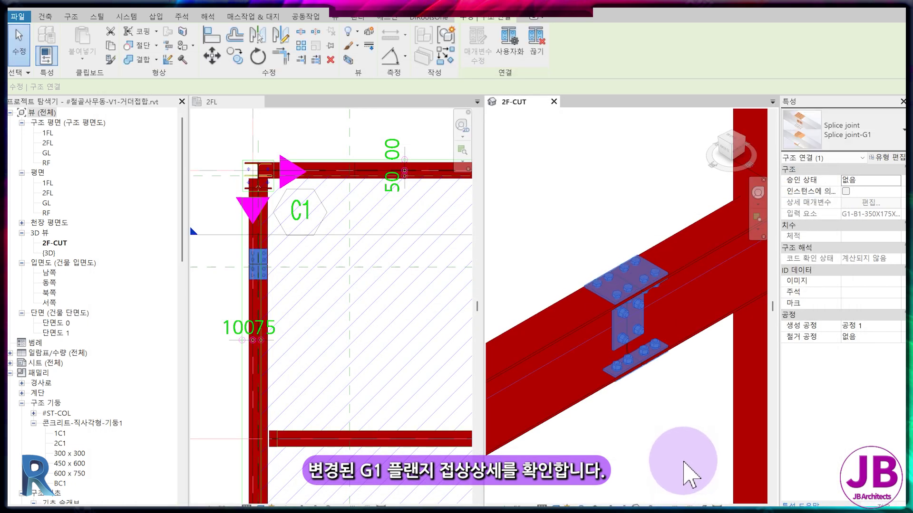
pyautogui.click(685, 475)
pyautogui.scroll(1, 666, 382)
pyautogui.scroll(1, 665, 388)
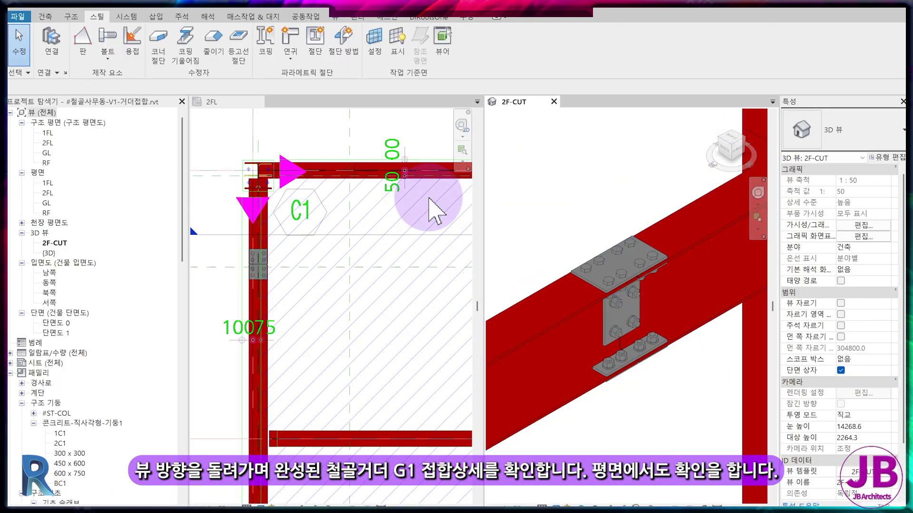
pyautogui.scroll(2, 265, 280)
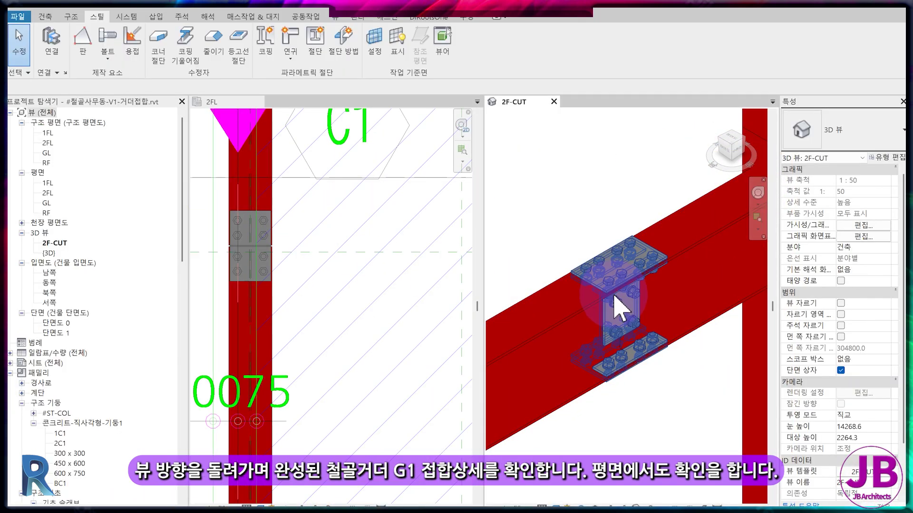
pyautogui.click(645, 333)
pyautogui.moveTo(652, 347); pyautogui.dragTo(623, 418, button='middle')
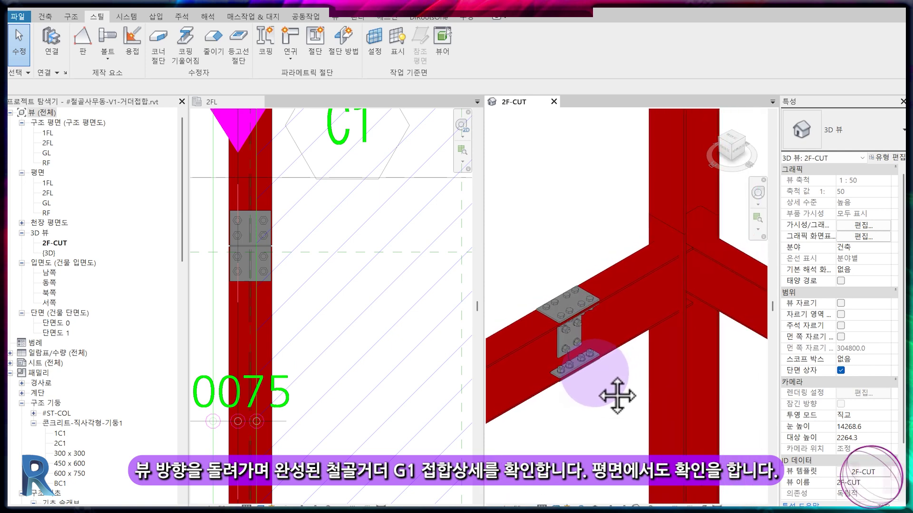
pyautogui.scroll(-1, 624, 420)
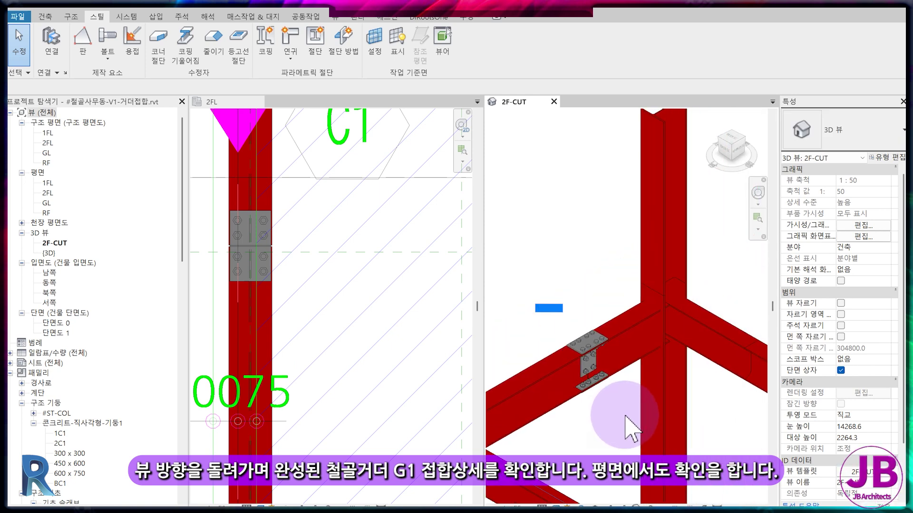
pyautogui.scroll(-1, 625, 420)
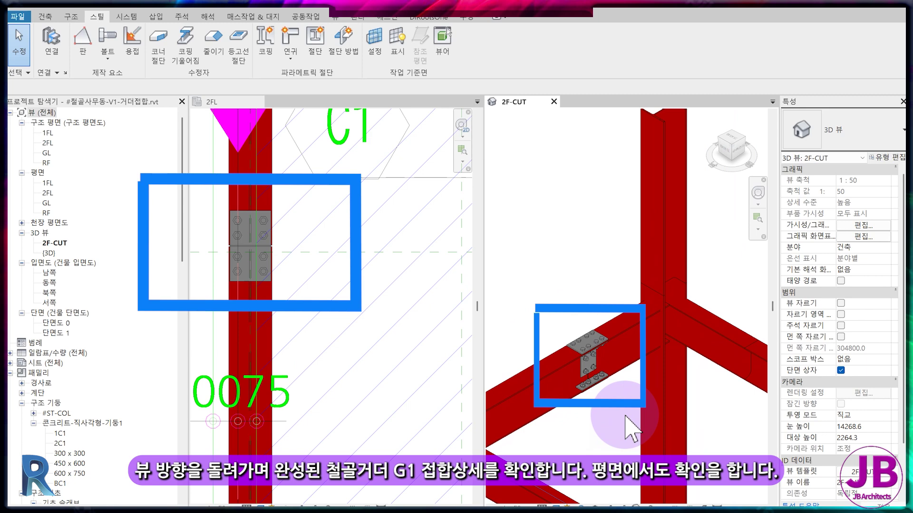
pyautogui.click(722, 139)
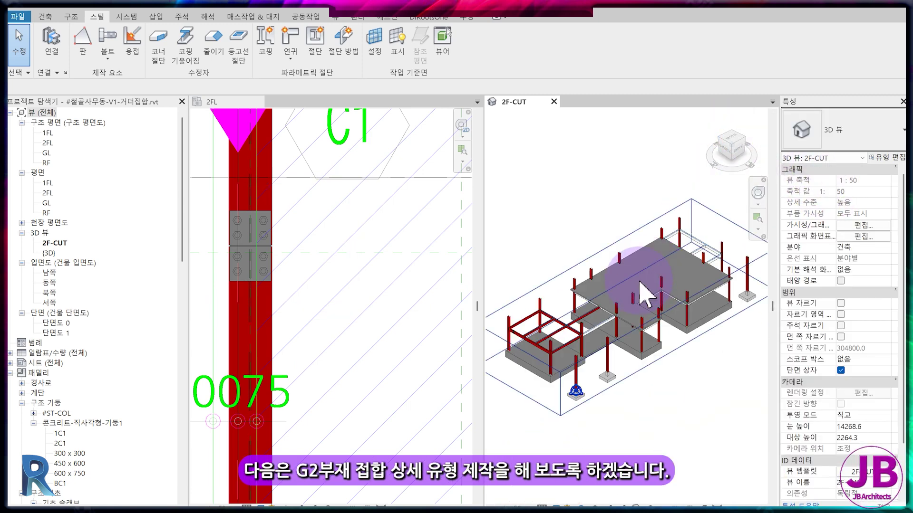
pyautogui.scroll(10, 550, 356)
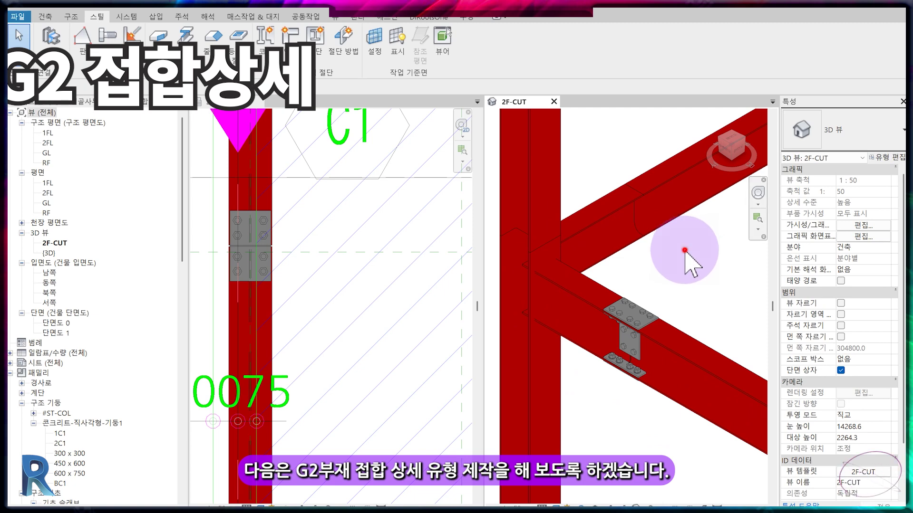
# Place a steel connection on the upper G2 beam using the Splice joint-G1 type.
pyautogui.click(648, 214)
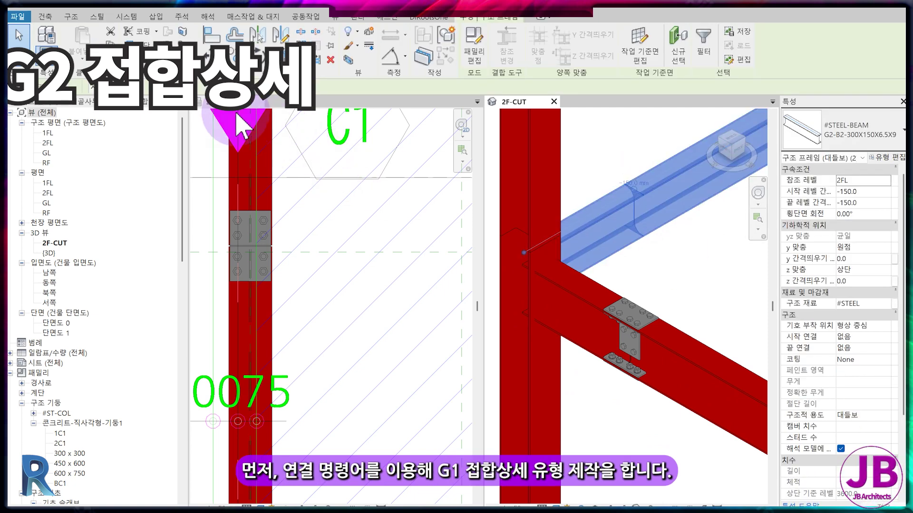
pyautogui.click(97, 17)
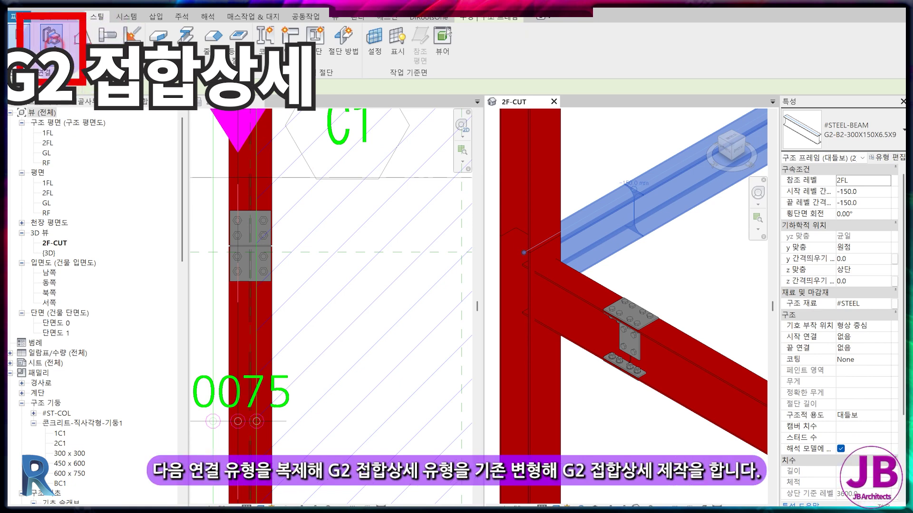
pyautogui.click(52, 38)
pyautogui.click(855, 142)
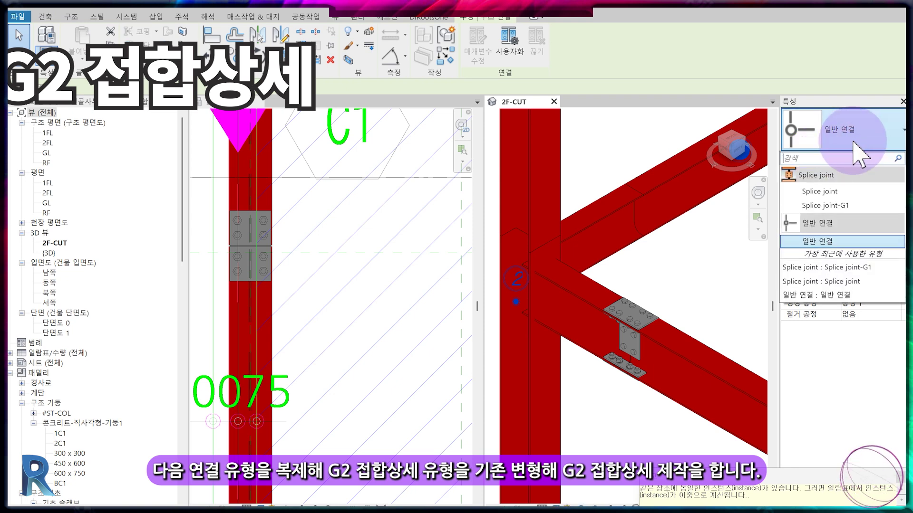
pyautogui.click(856, 205)
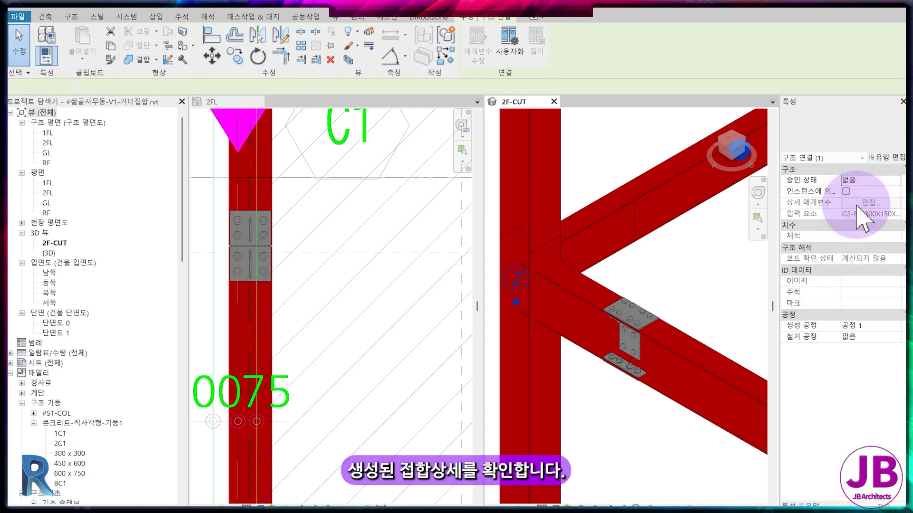
# Deselect the connection and zoom in to check the bolted splice plates on G2.
pyautogui.click(693, 210)
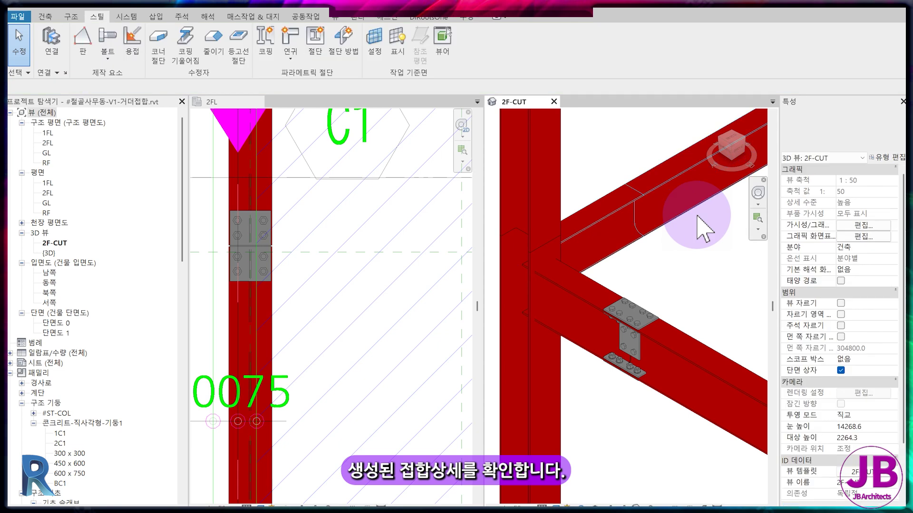
pyautogui.scroll(2, 679, 261)
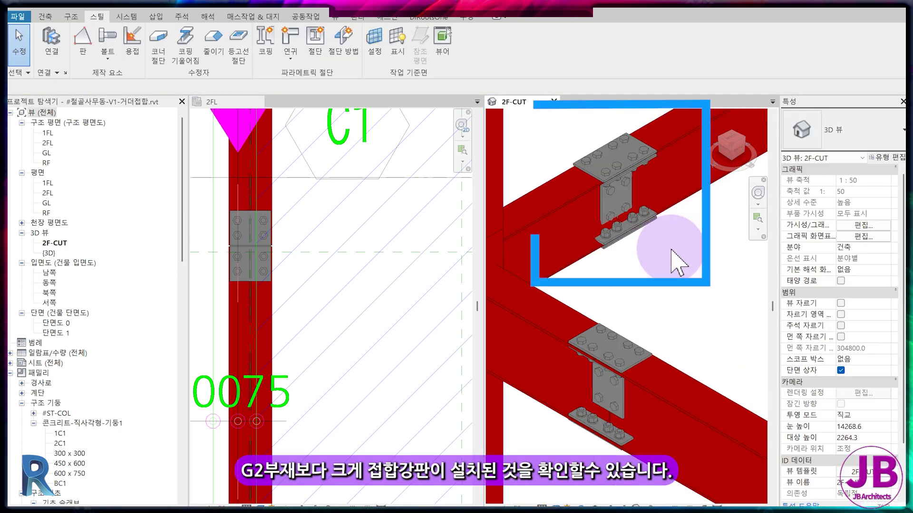